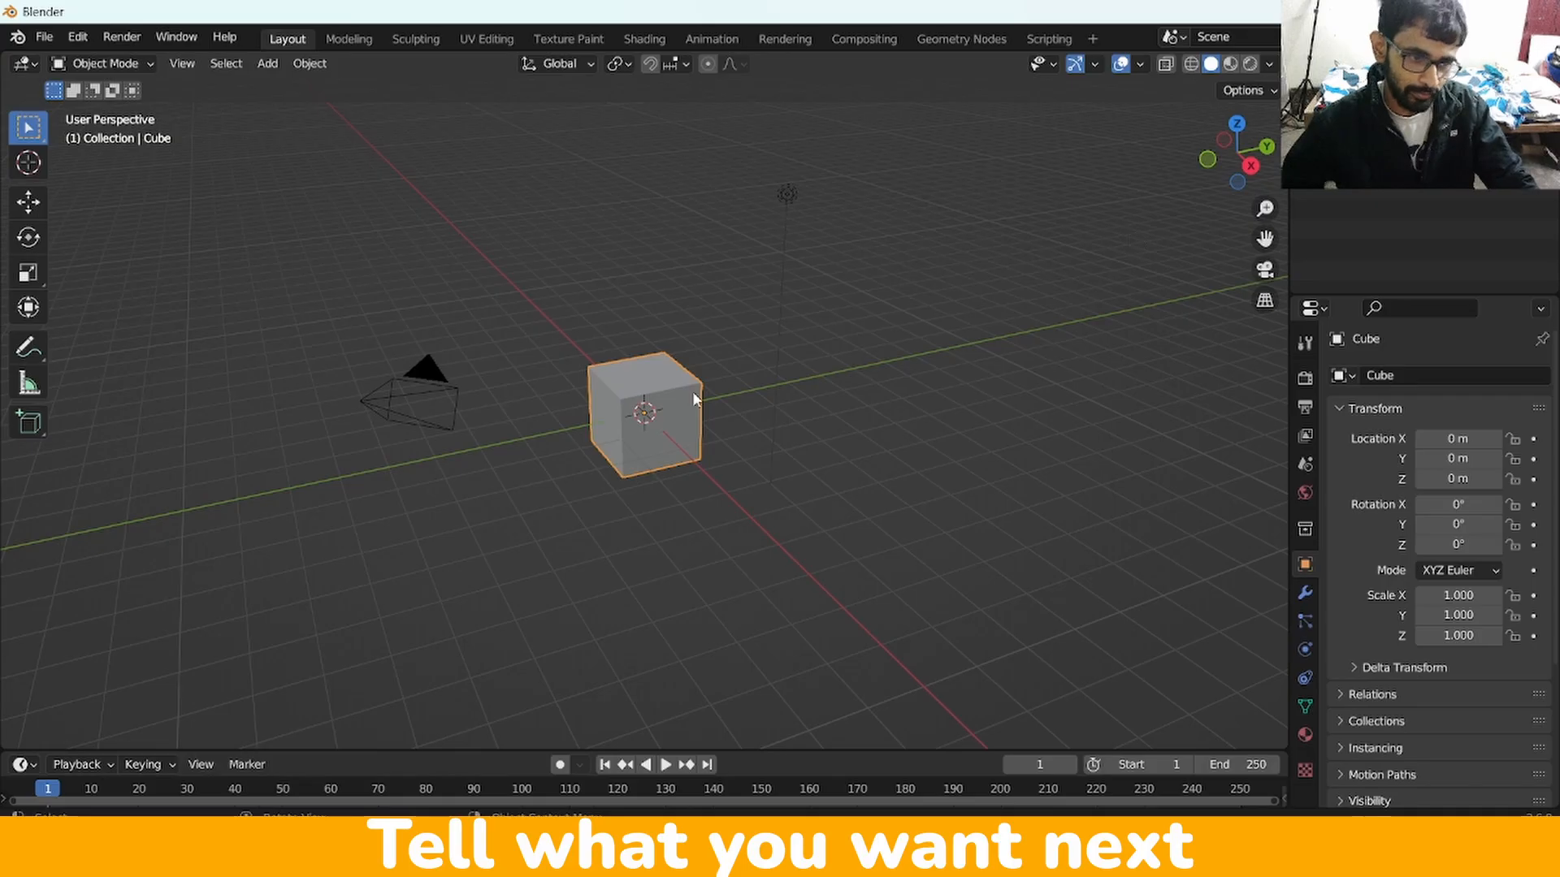
# Delete all the default objects in the scene: the cube, camera and light.
pyautogui.press('a')
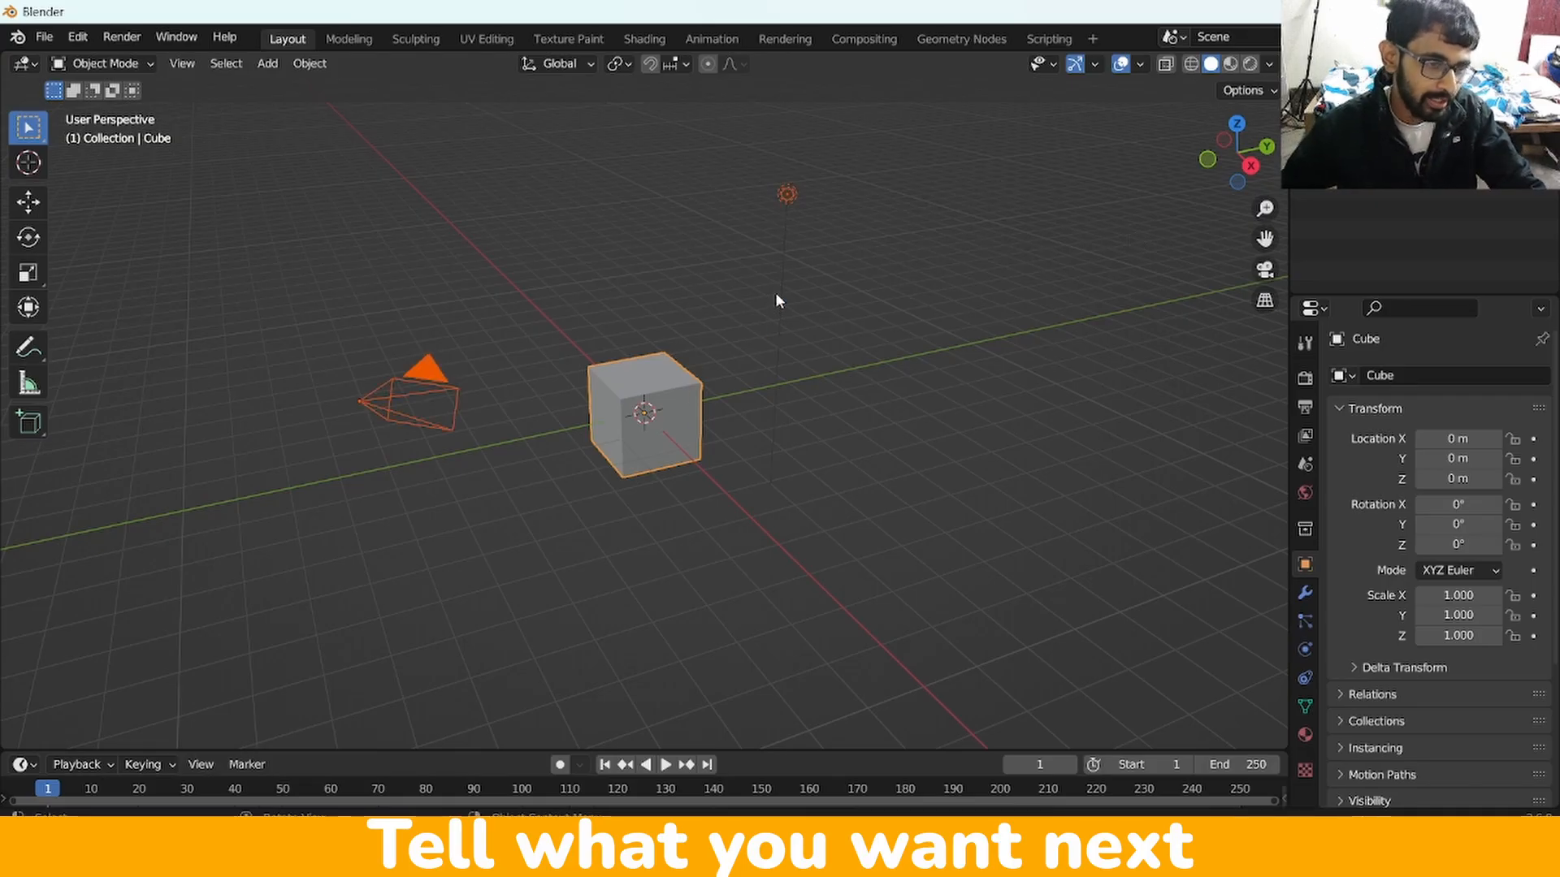
pyautogui.press('x')
pyautogui.click(776, 294)
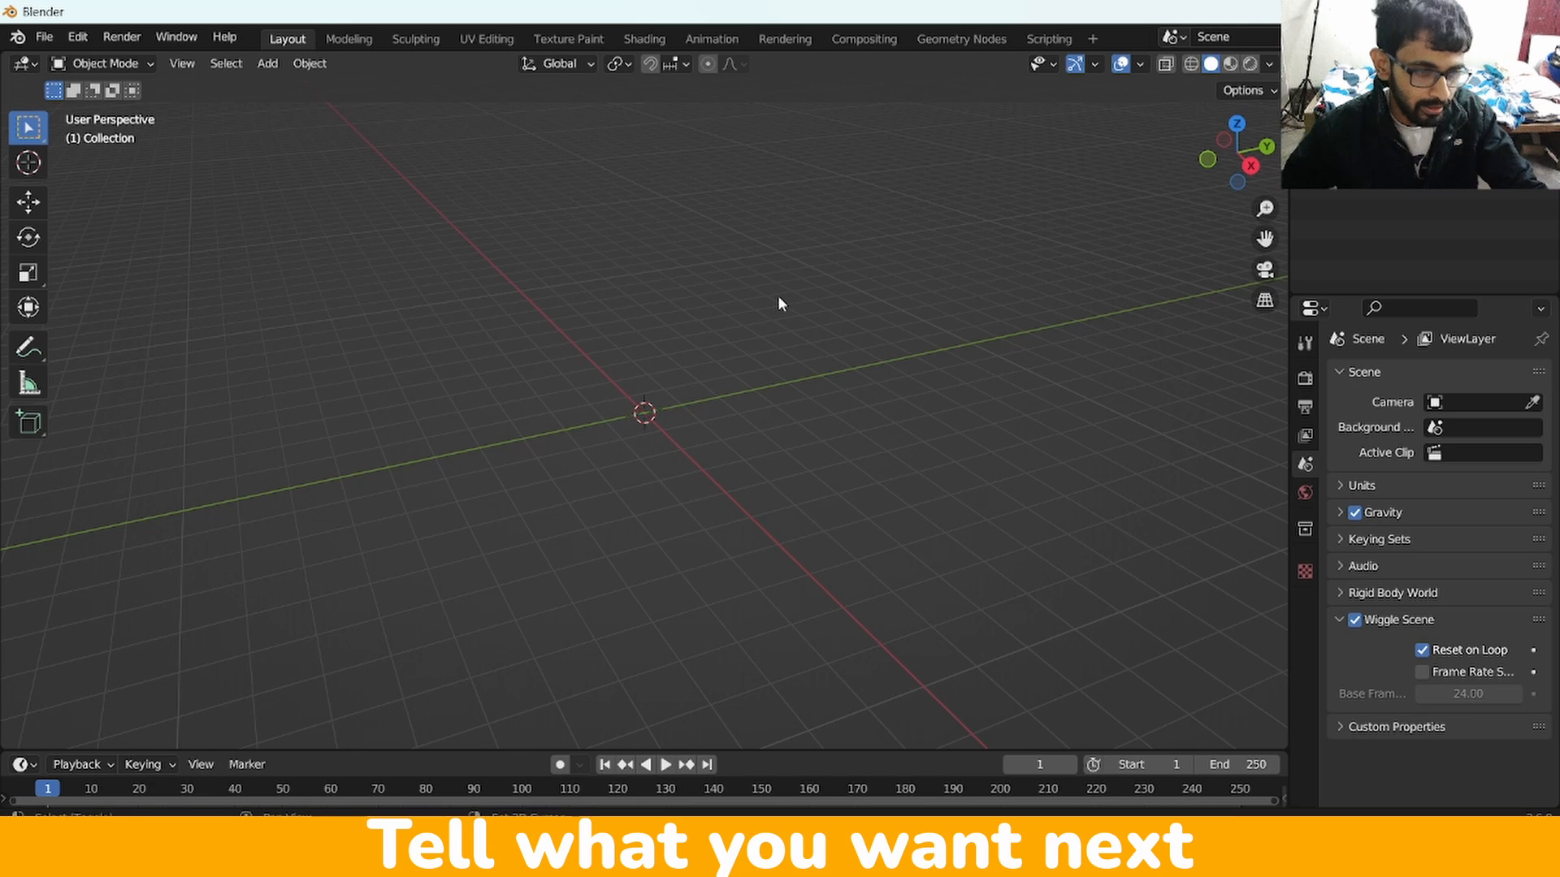
# Add a UV sphere at the world origin and shade it smooth.
pyautogui.hotkey('shift', 'a')
pyautogui.moveTo(778, 297)
pyautogui.click(871, 358)
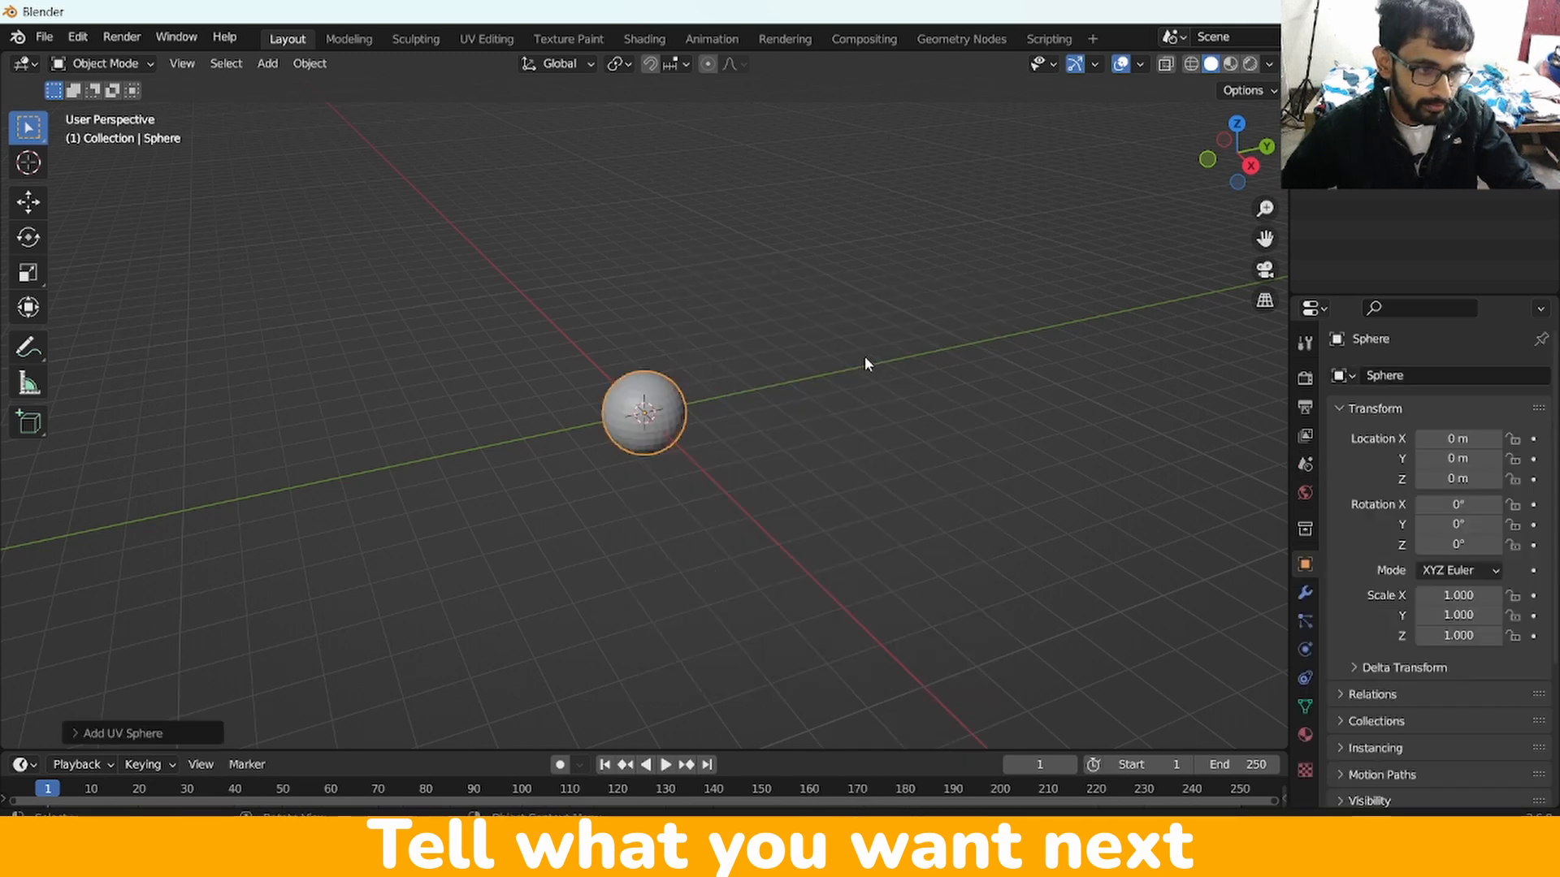
pyautogui.moveTo(1265, 96)
pyautogui.mouseDown()
pyautogui.moveTo(1265, 146)
pyautogui.moveTo(1265, 110)
pyautogui.mouseUp()
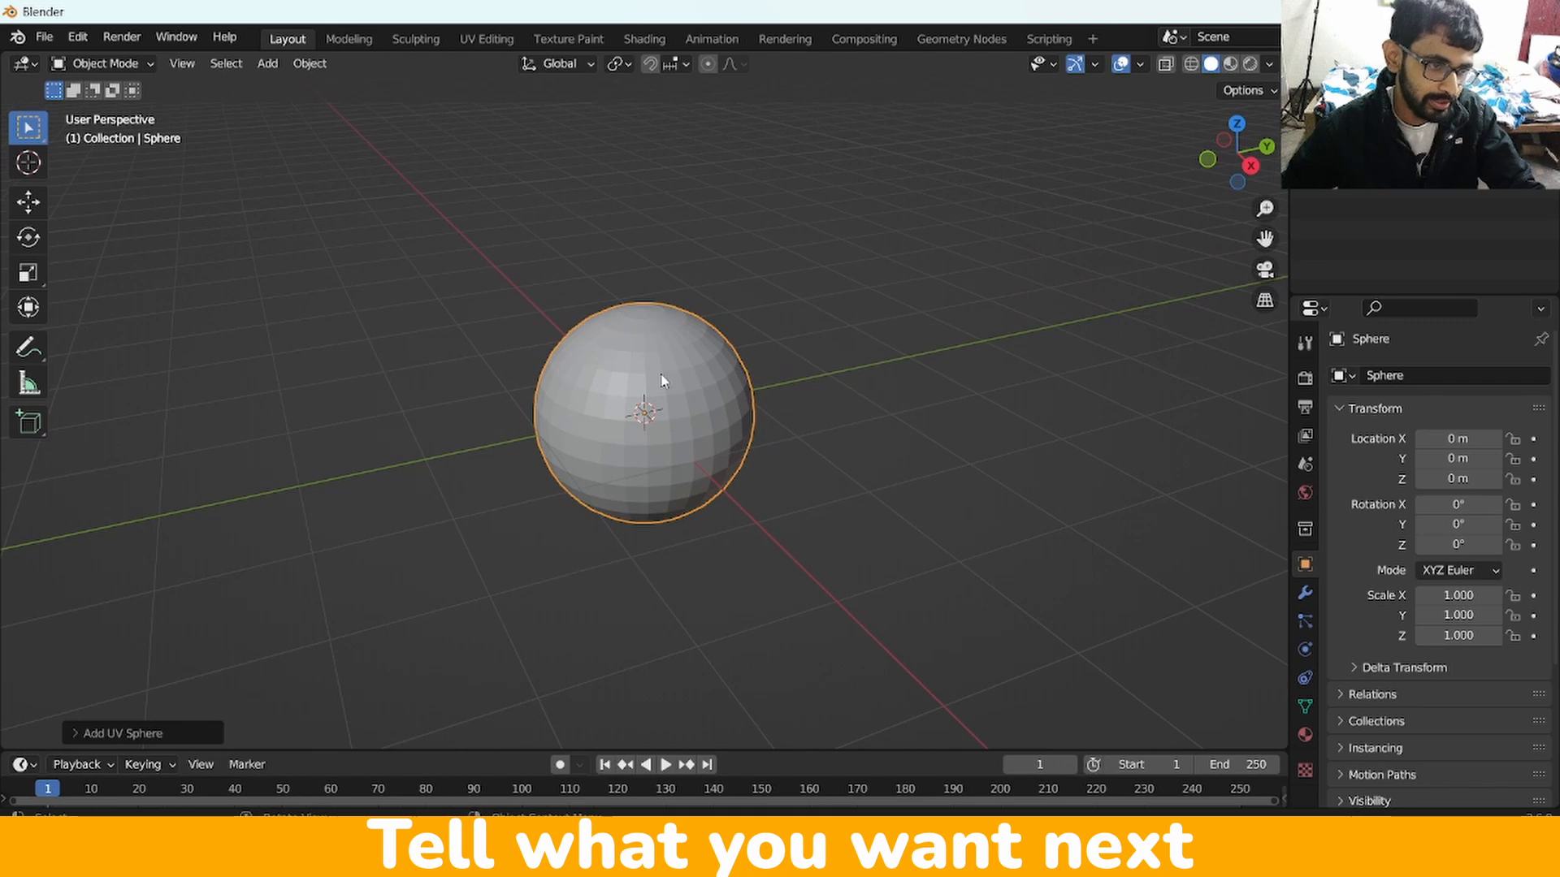
pyautogui.rightClick(663, 376)
pyautogui.click(666, 374)
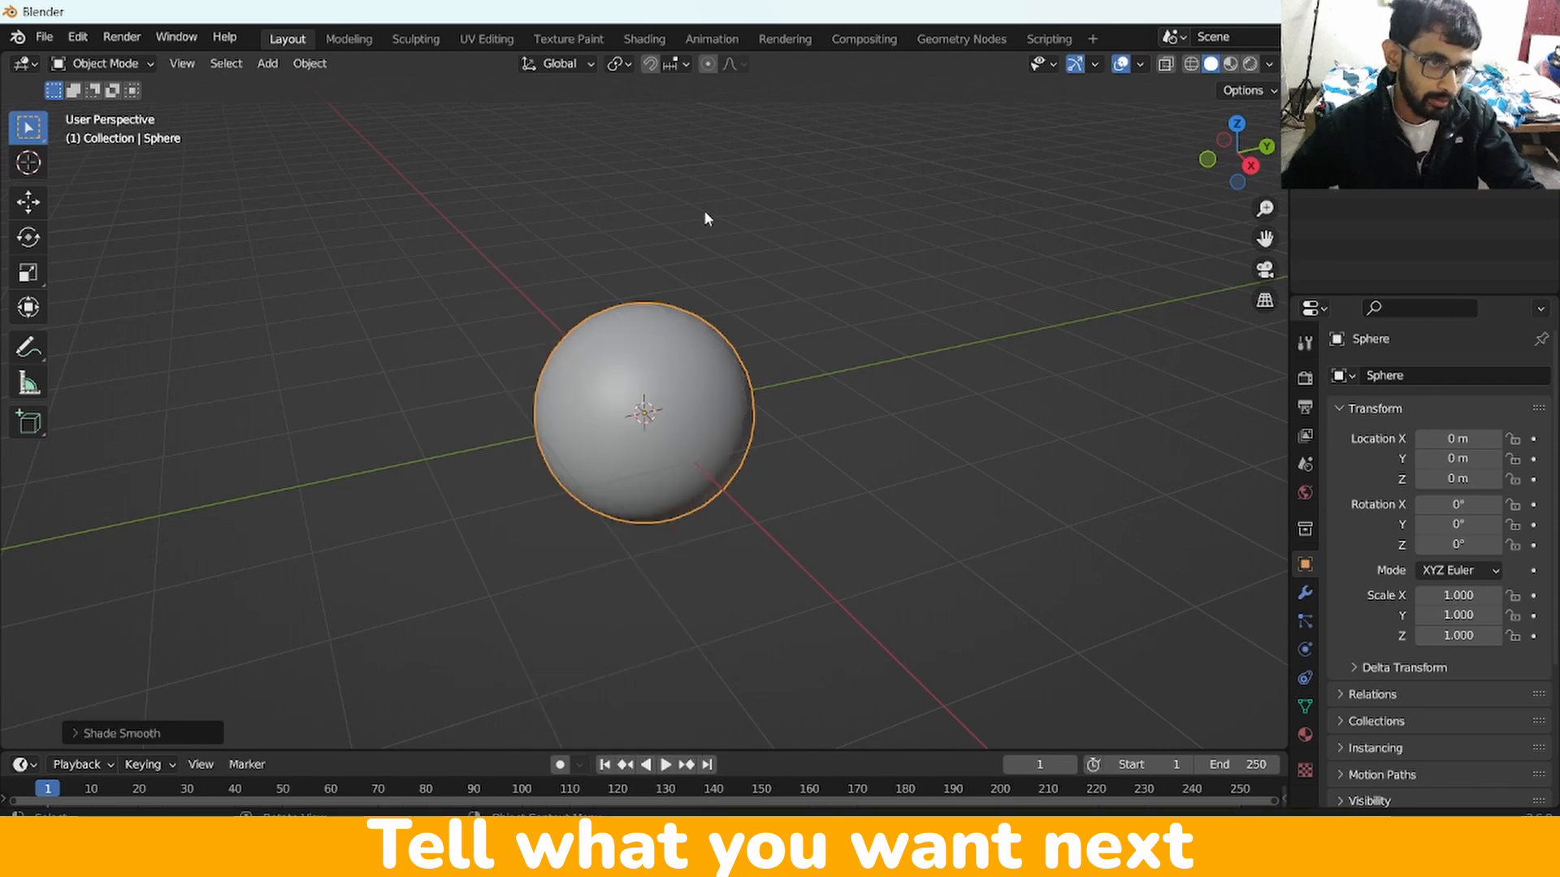
# Create a new material for the sphere in the Shading workspace.
pyautogui.click(644, 38)
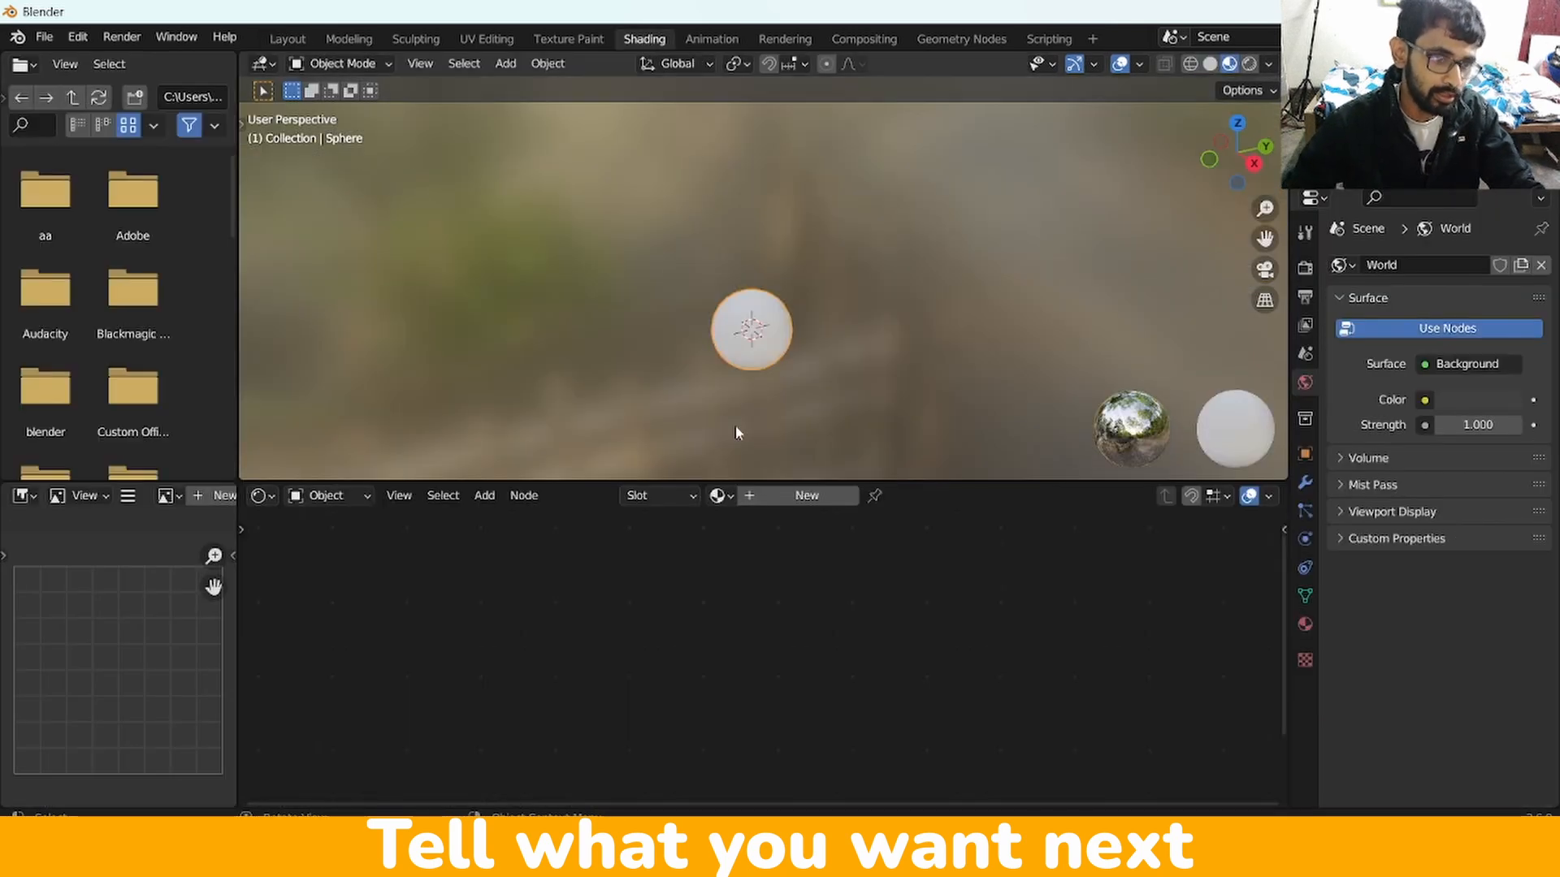
pyautogui.click(805, 495)
pyautogui.press('Home')
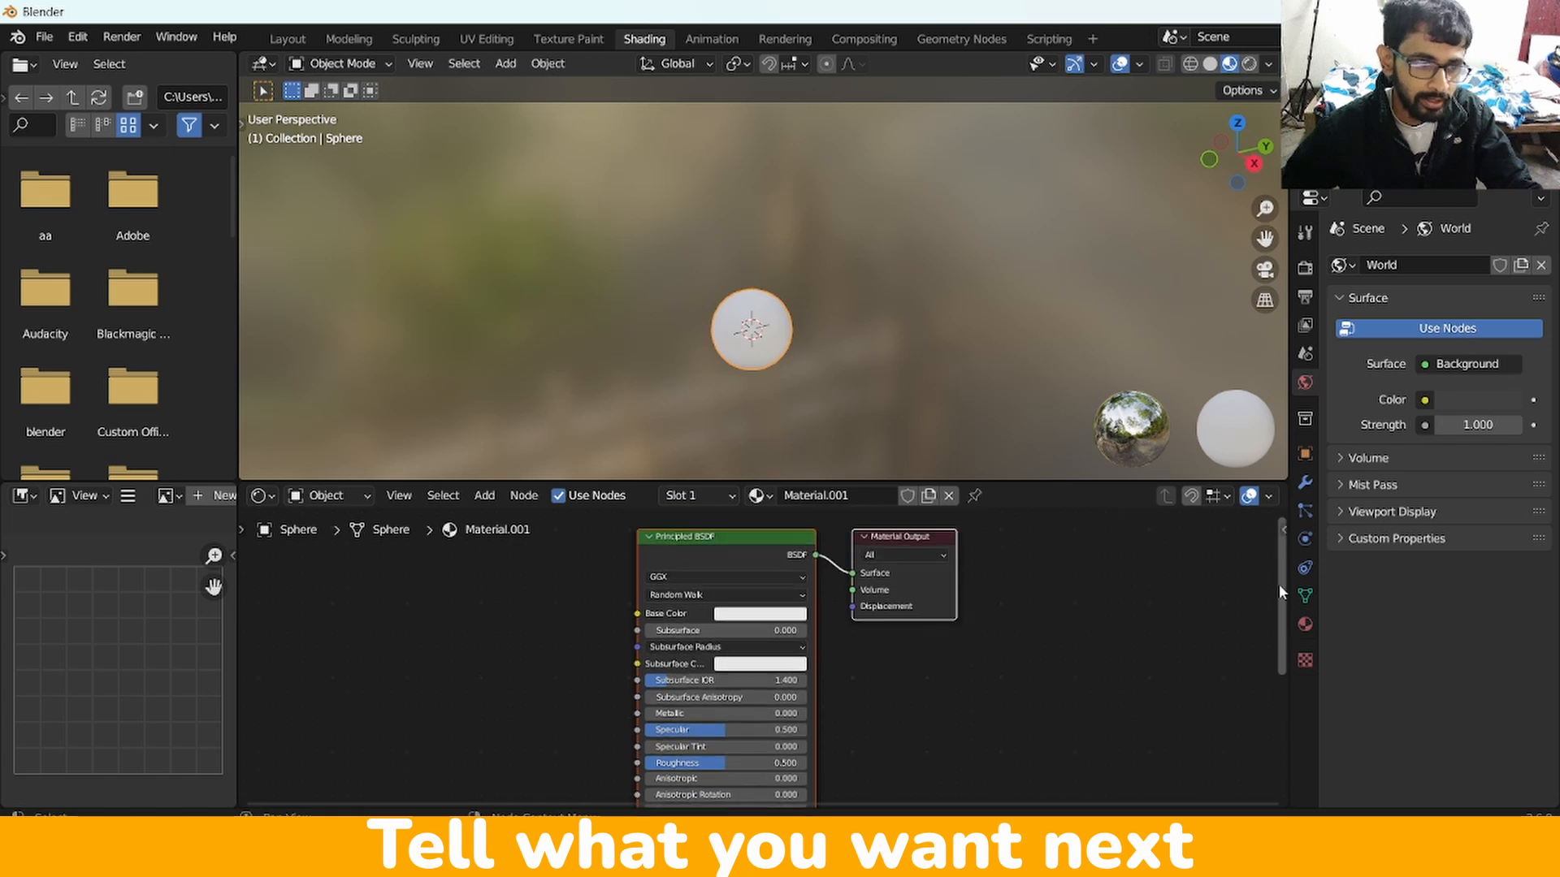
# Add a Checker Texture node and connect its Color output to the Base Color of the Principled BSDF.
pyautogui.hotkey('shift', 'a')
pyautogui.click(457, 583)
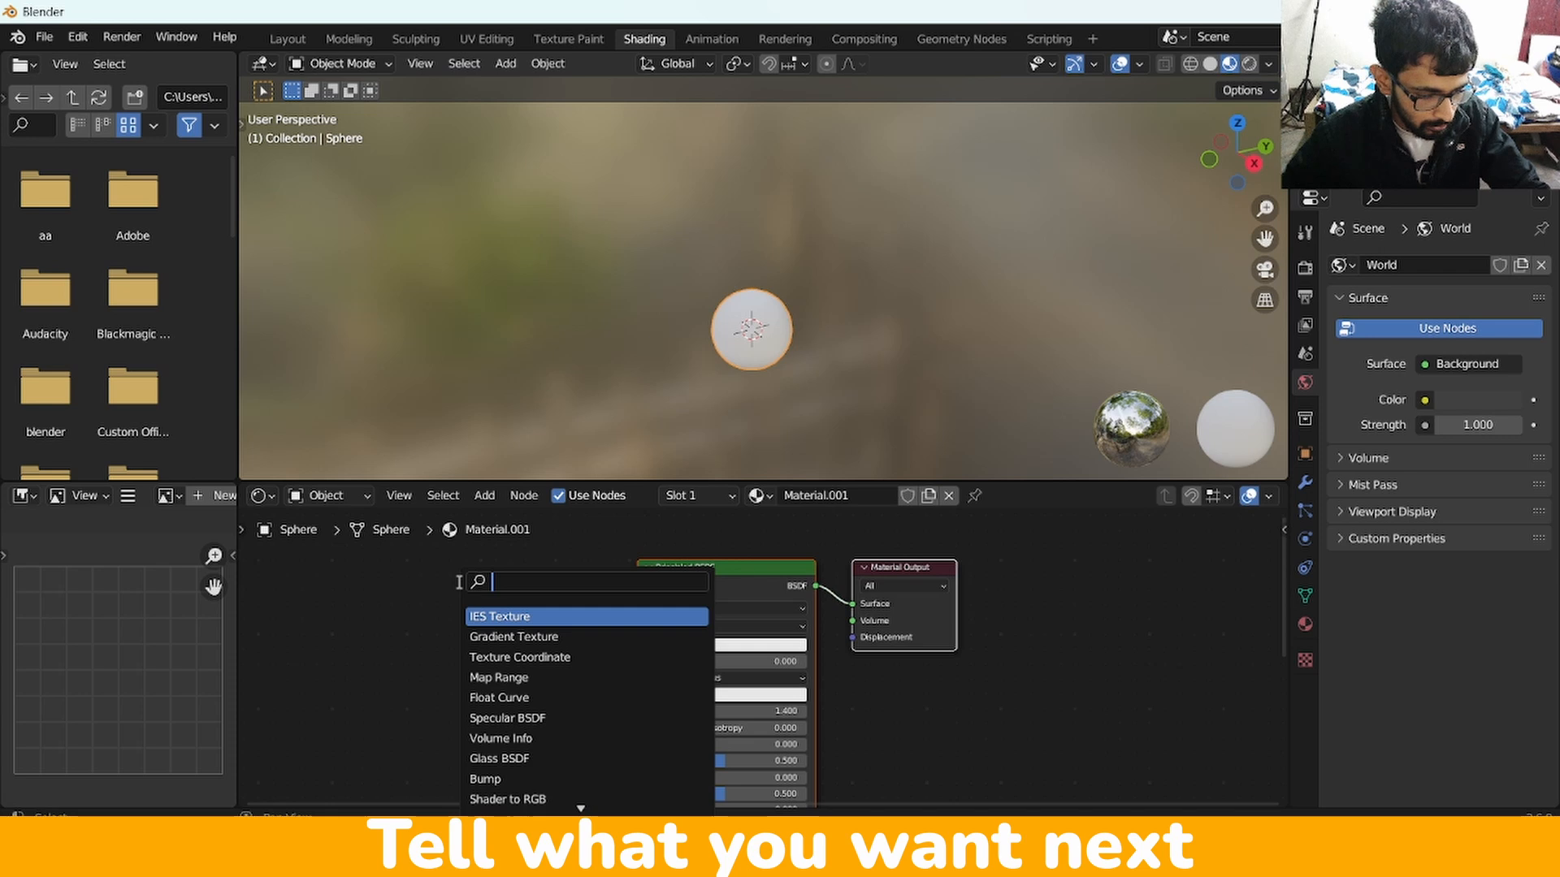
pyautogui.write('ch')
pyautogui.click(513, 615)
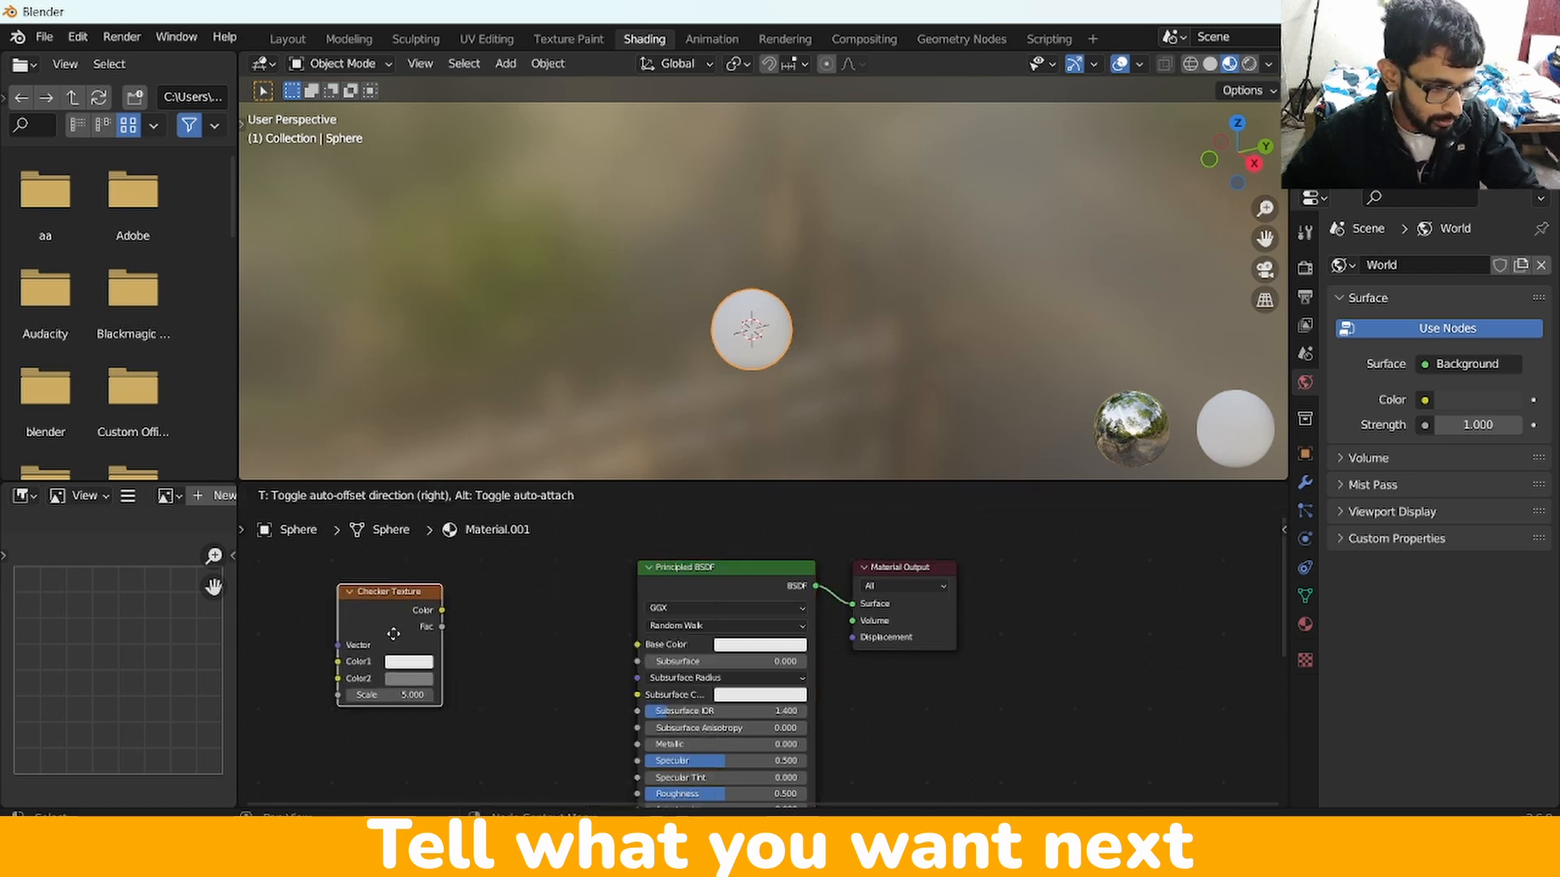
pyautogui.click(446, 611)
pyautogui.moveTo(449, 615); pyautogui.dragTo(637, 644)
# Set the Checker Texture's scale to 1.800 and its Color2 to blue.
pyautogui.moveTo(1265, 208); pyautogui.dragTo(1259, 146)
pyautogui.moveTo(420, 701); pyautogui.dragTo(382, 720)
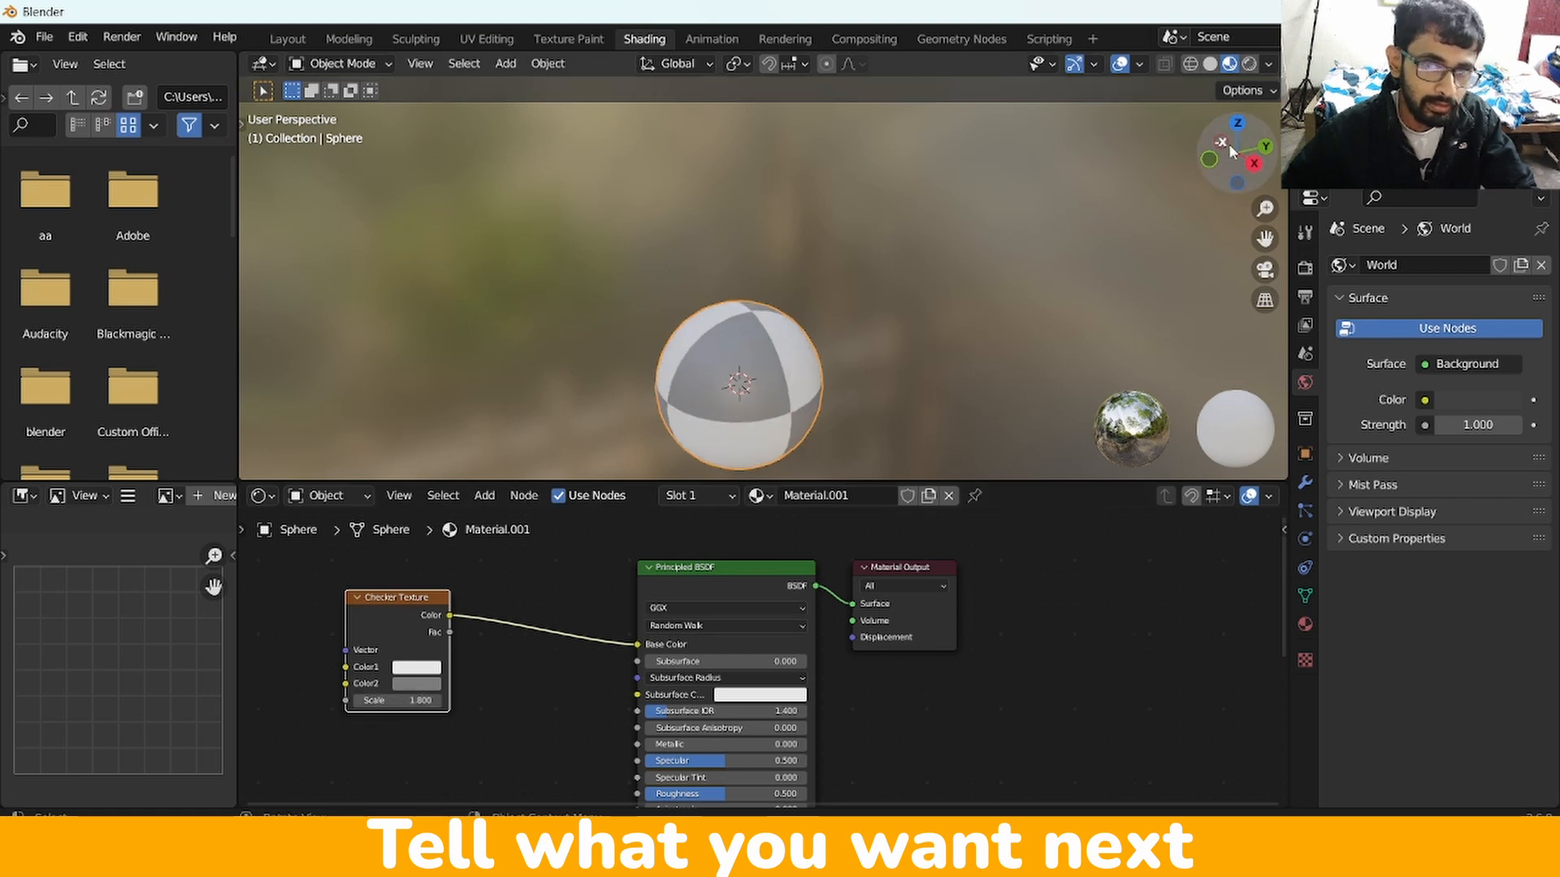
pyautogui.moveTo(1231, 151); pyautogui.dragTo(1056, 154)
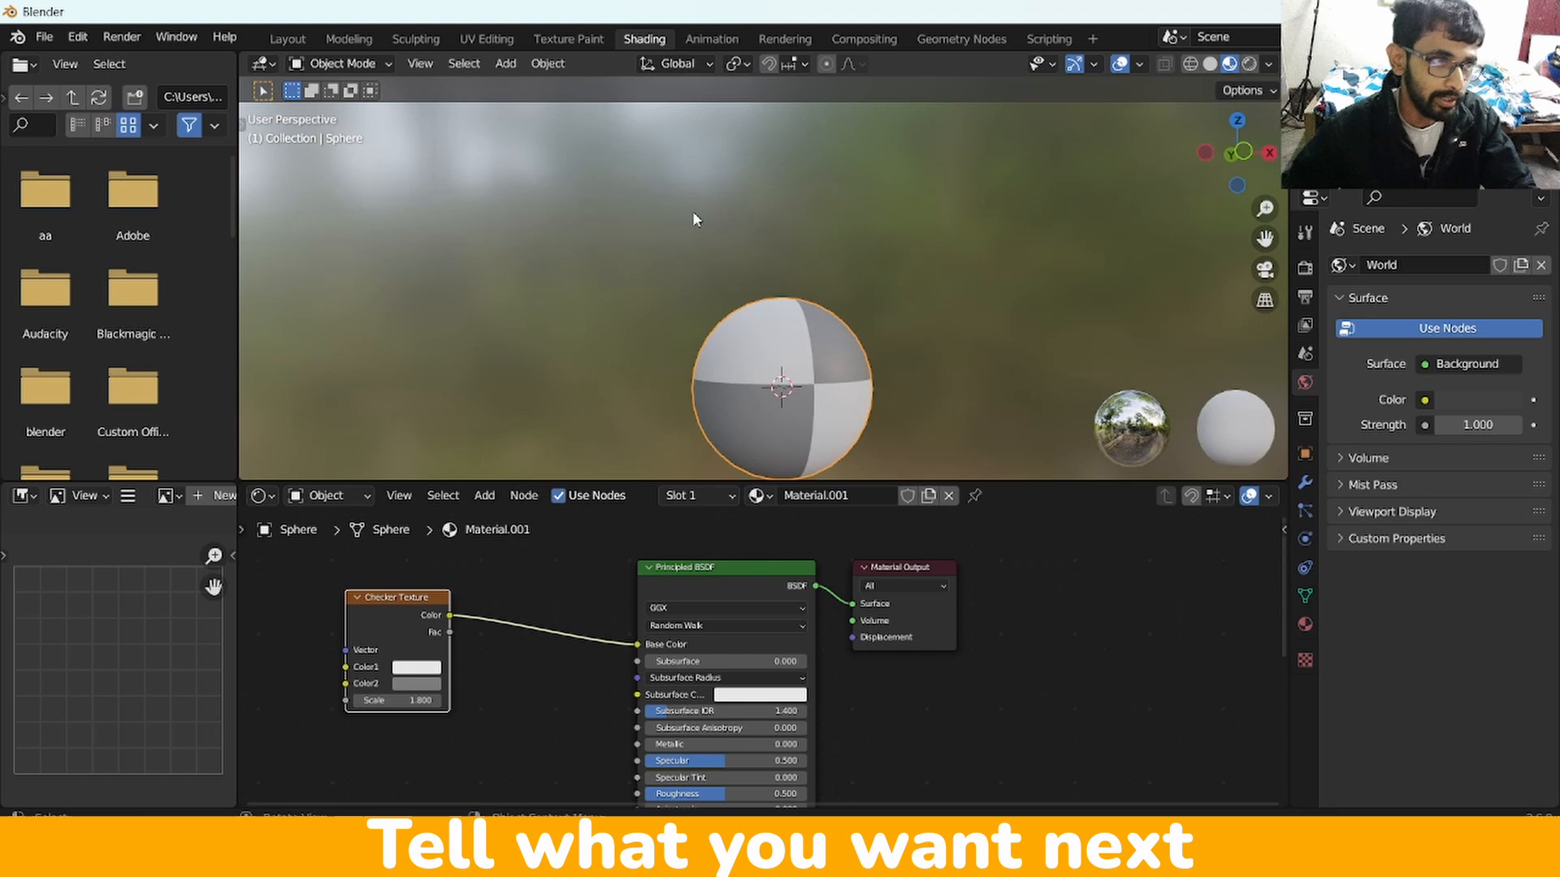
pyautogui.click(416, 686)
pyautogui.click(470, 505)
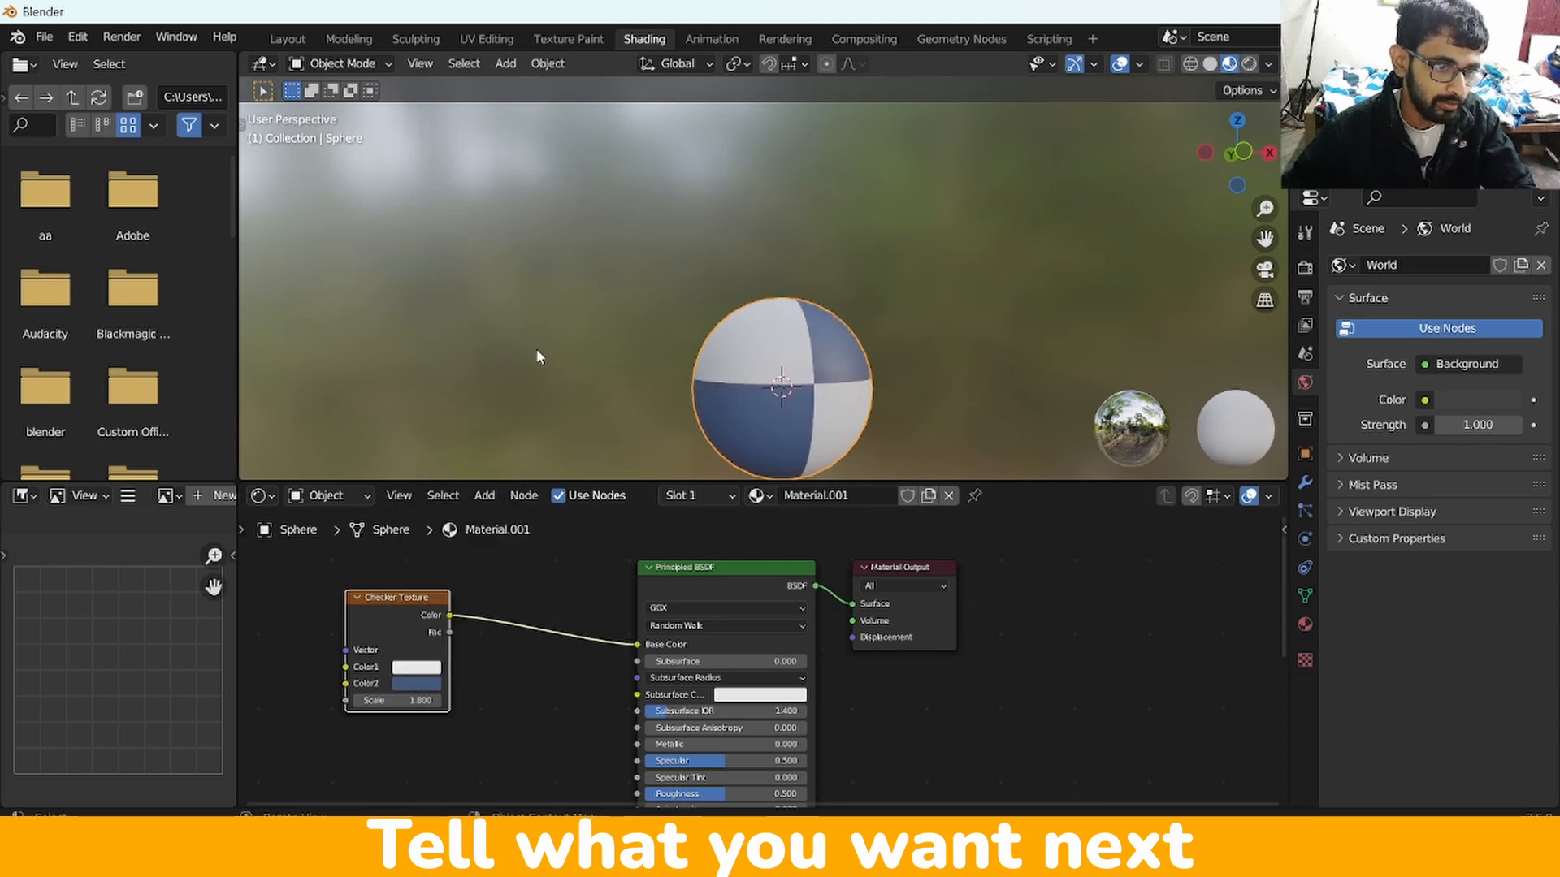
# Return to the Layout workspace and show the sphere from the front in Material Preview shading.
pyautogui.click(294, 40)
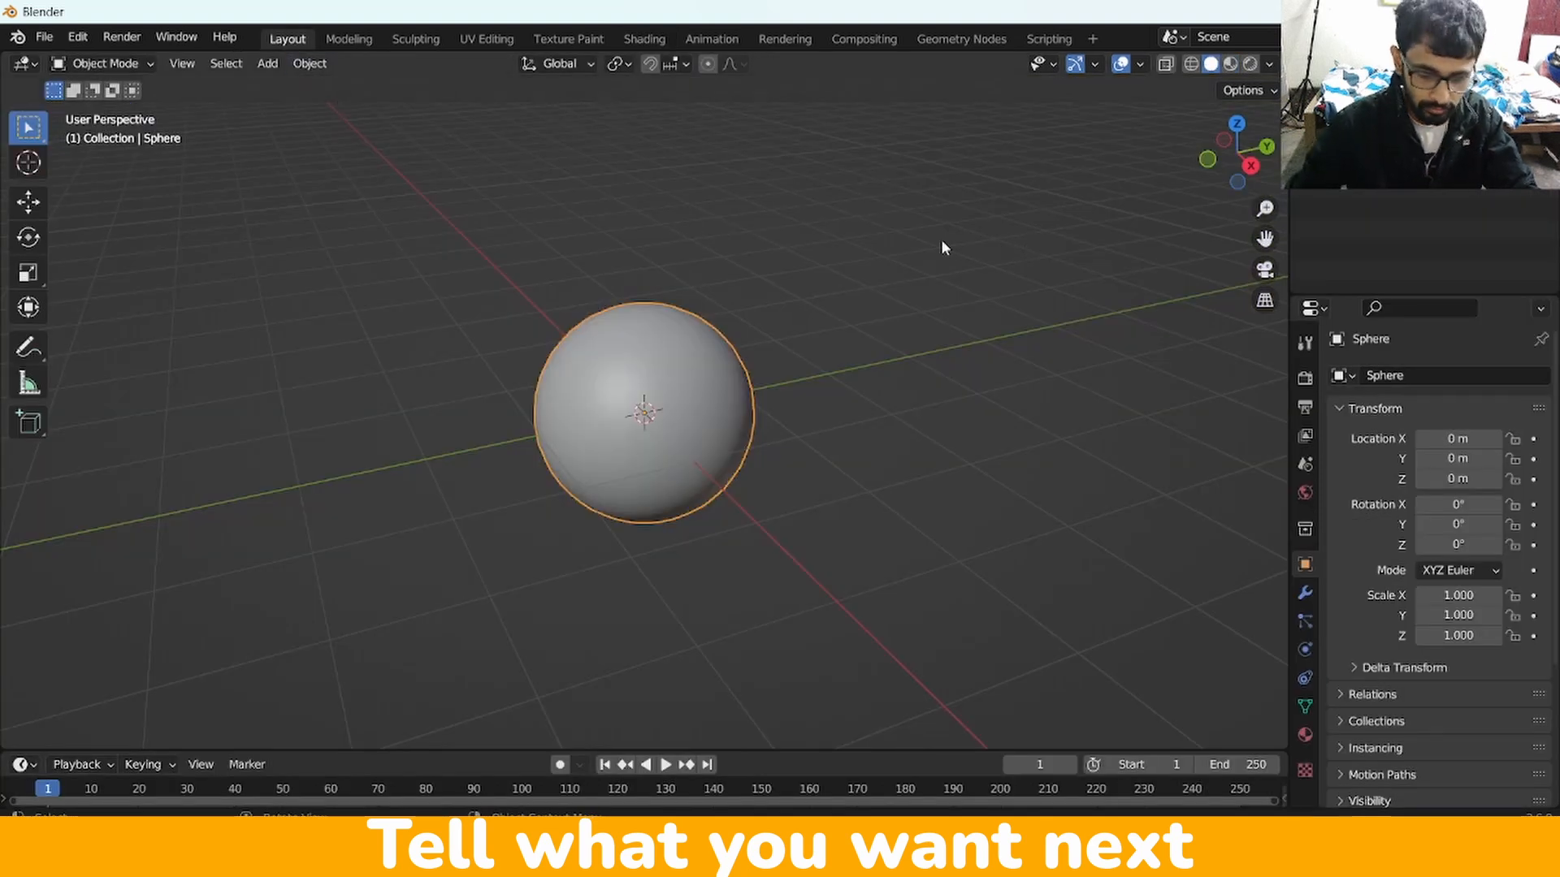
pyautogui.press('KP_1')
pyautogui.scroll(-4, 1173, 367)
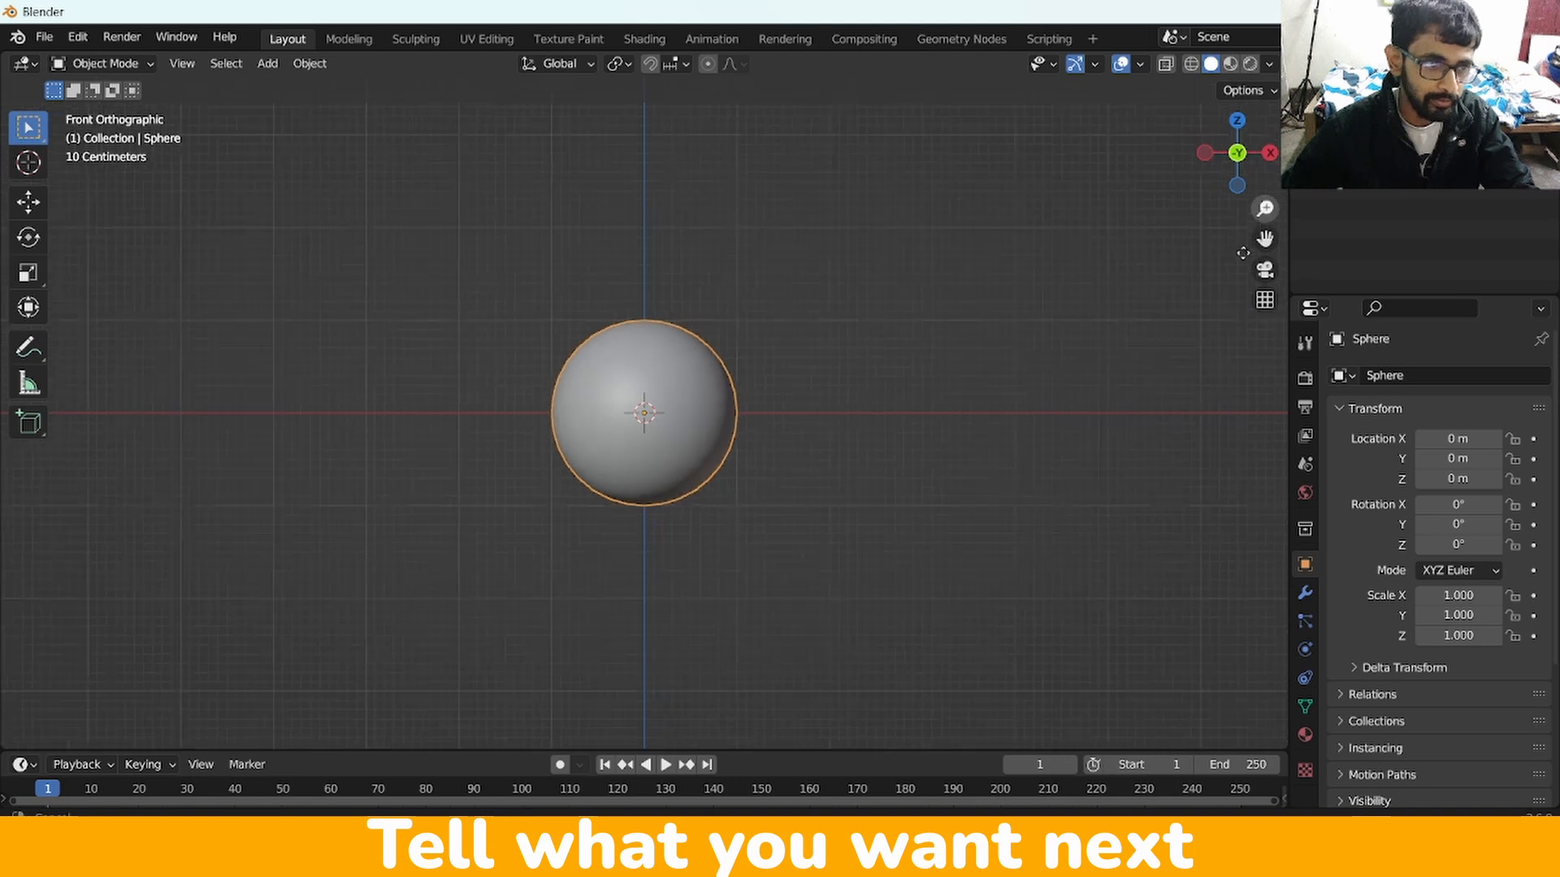
pyautogui.click(1229, 64)
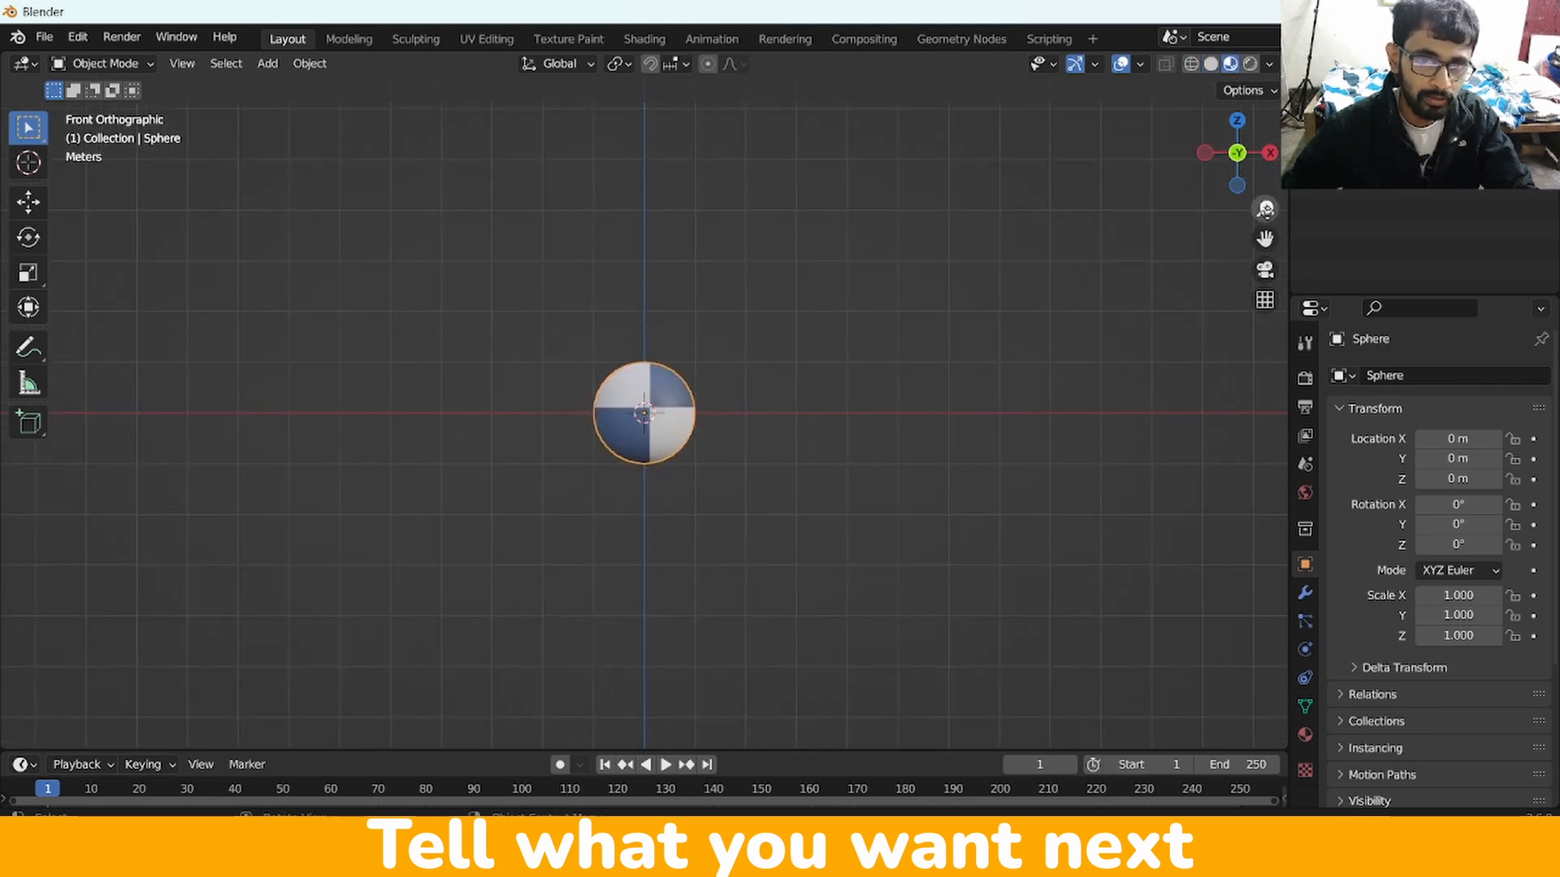
pyautogui.moveTo(1265, 209)
pyautogui.mouseDown()
pyautogui.moveTo(1263, 185)
pyautogui.moveTo(1265, 212)
pyautogui.mouseUp()
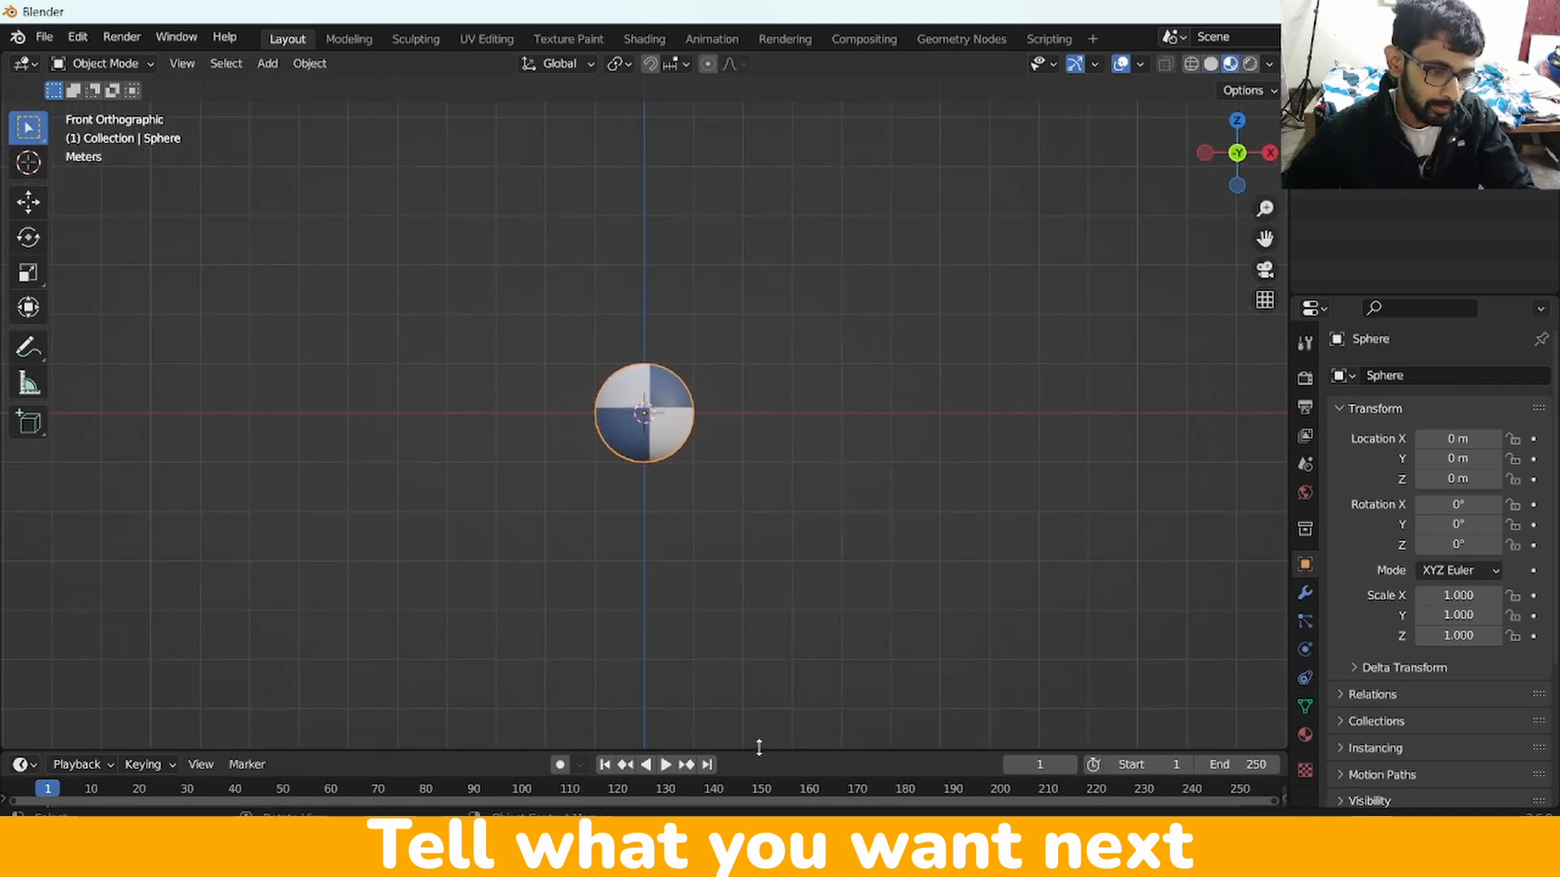
# Enlarge the timeline area and select the sphere with the Move tool active.
pyautogui.moveTo(758, 743); pyautogui.dragTo(743, 658)
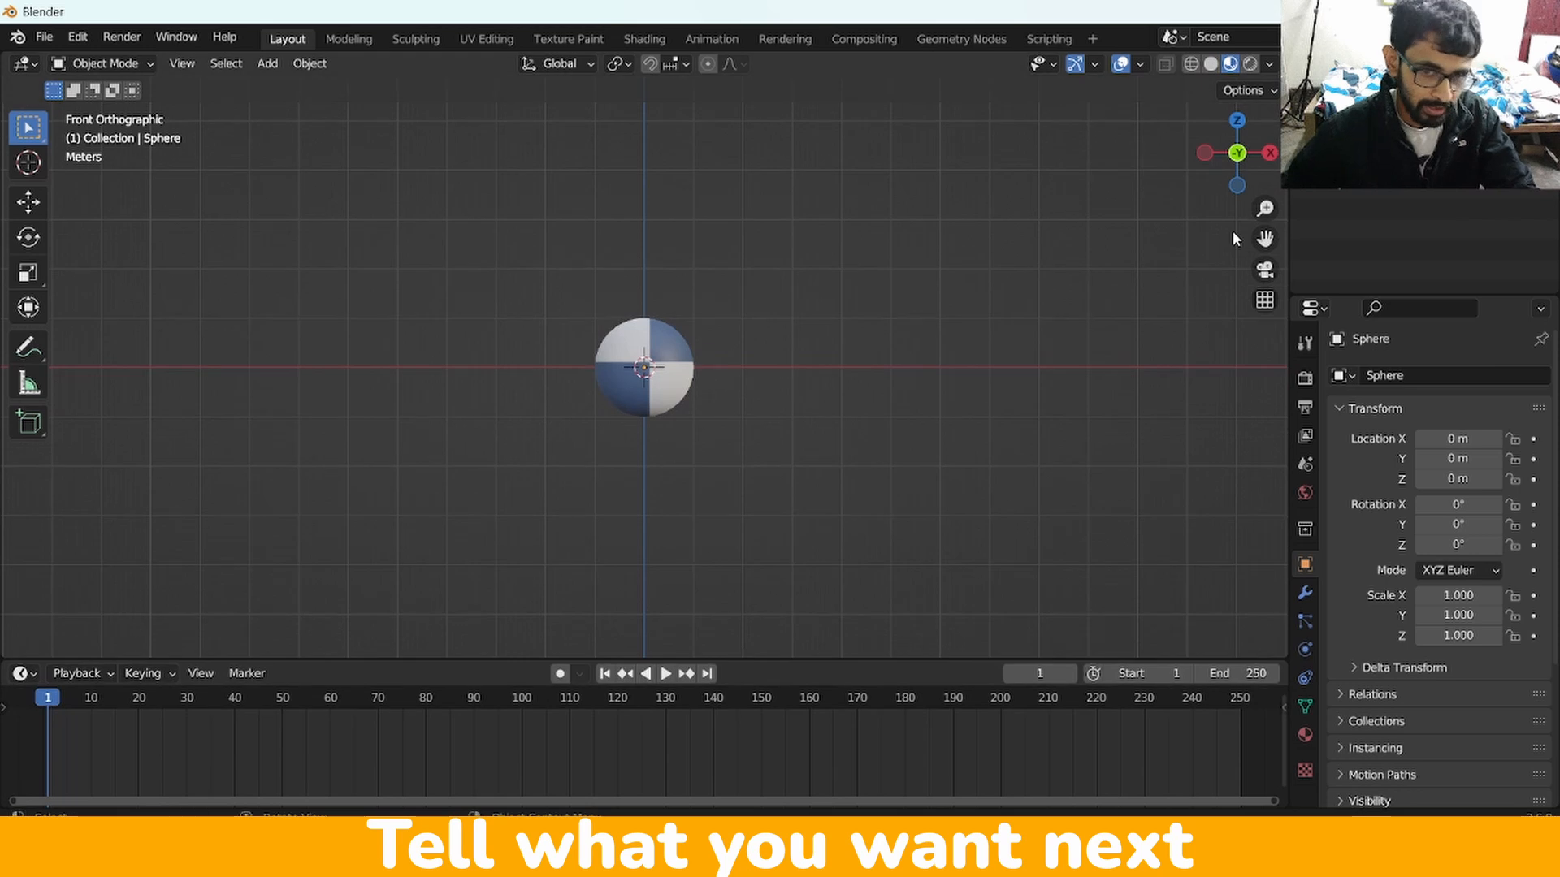
pyautogui.moveTo(1264, 208); pyautogui.dragTo(1265, 198)
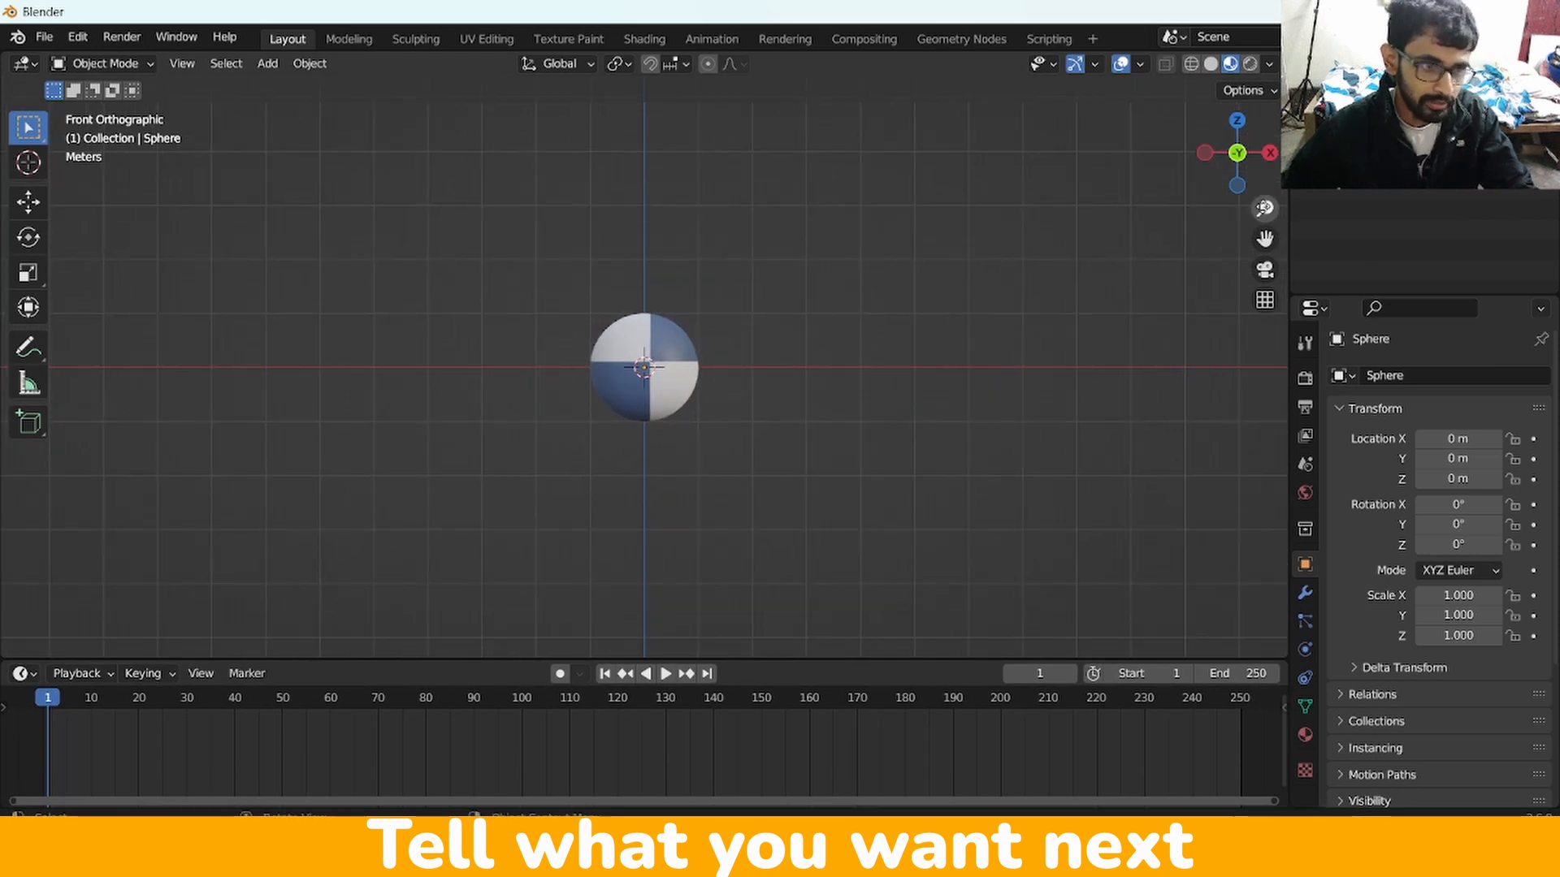
pyautogui.click(32, 203)
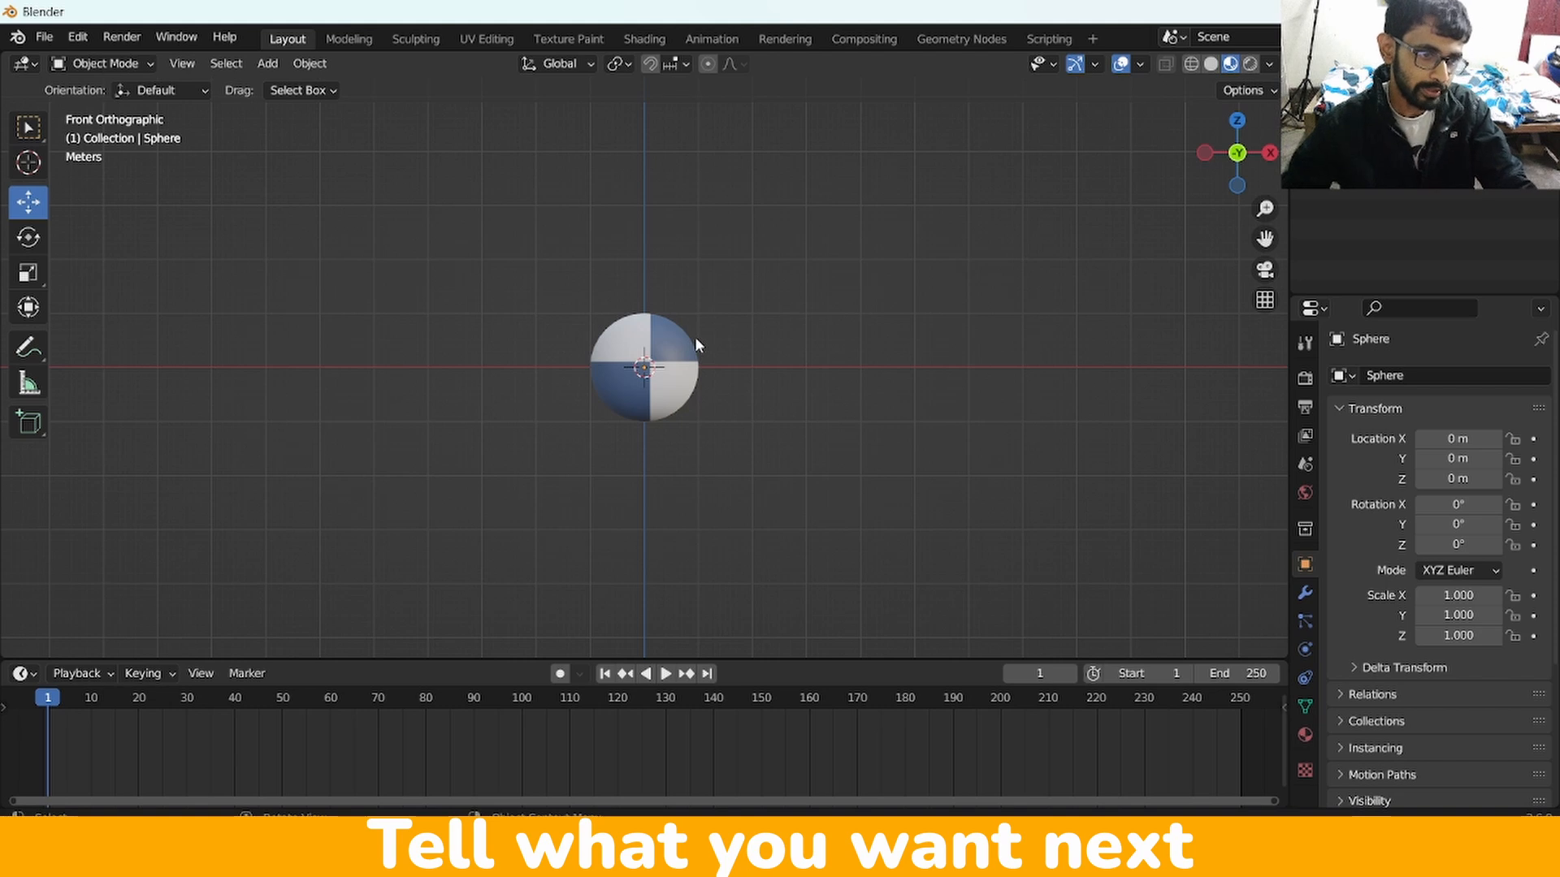
pyautogui.click(680, 386)
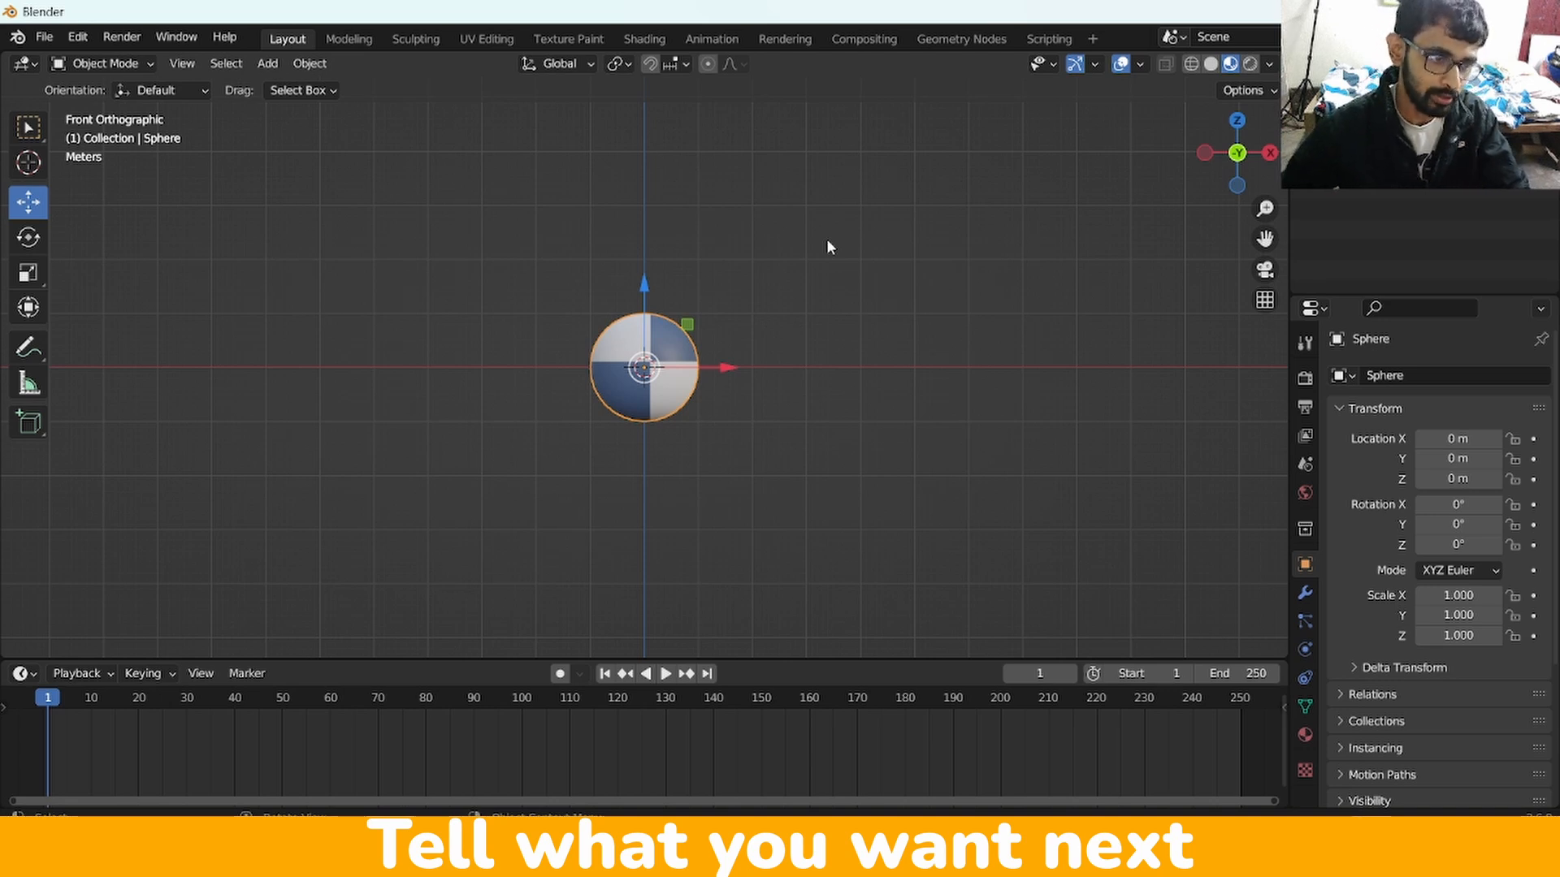
pyautogui.moveTo(1264, 209); pyautogui.dragTo(1208, 341)
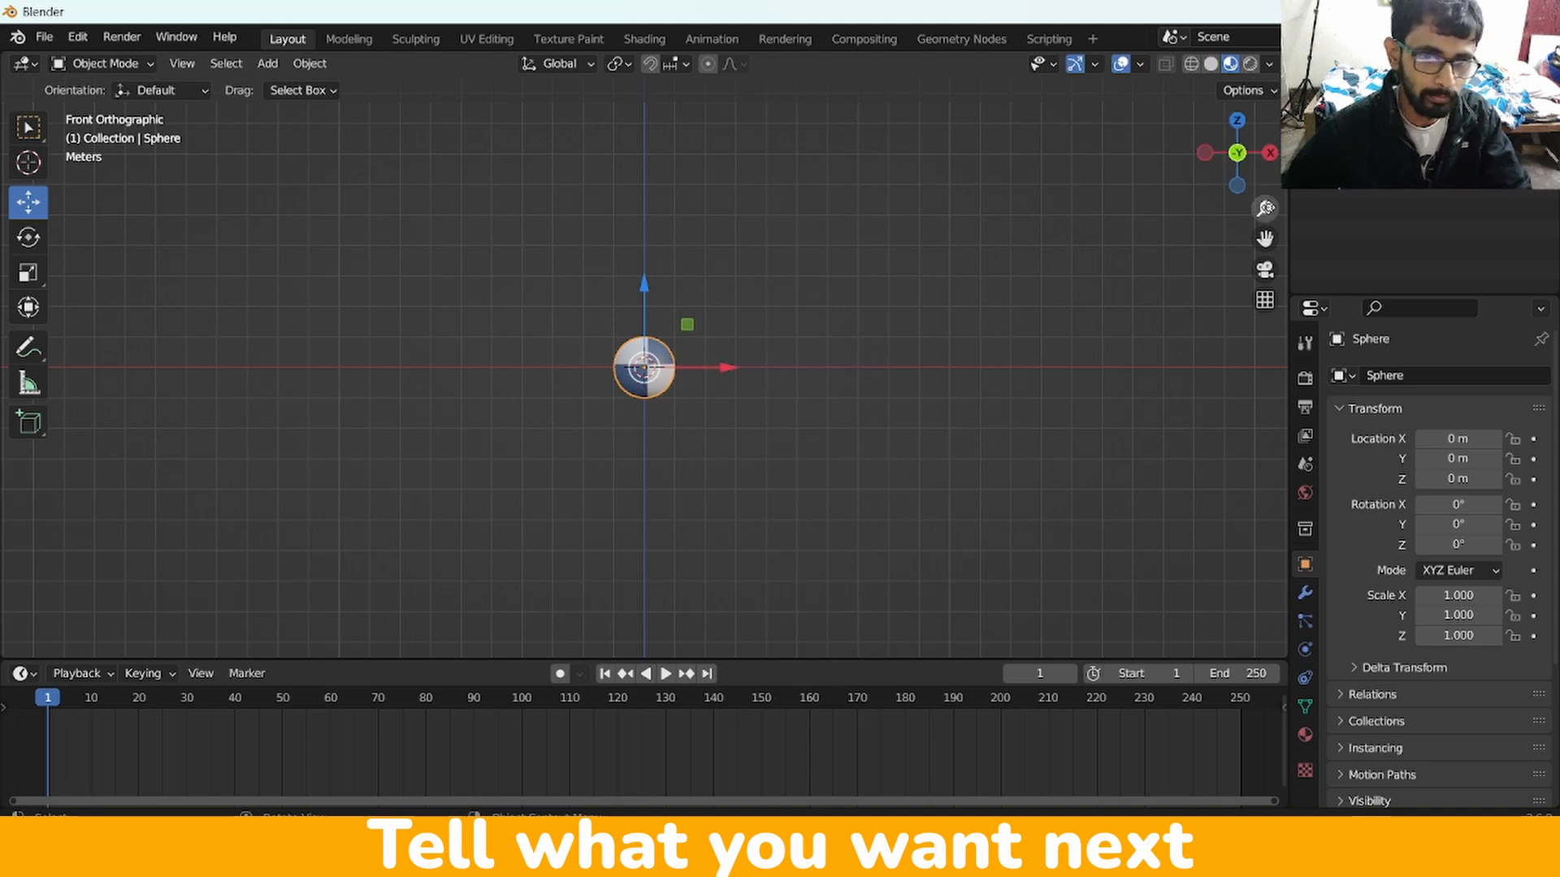
pyautogui.moveTo(1265, 208); pyautogui.dragTo(1266, 169)
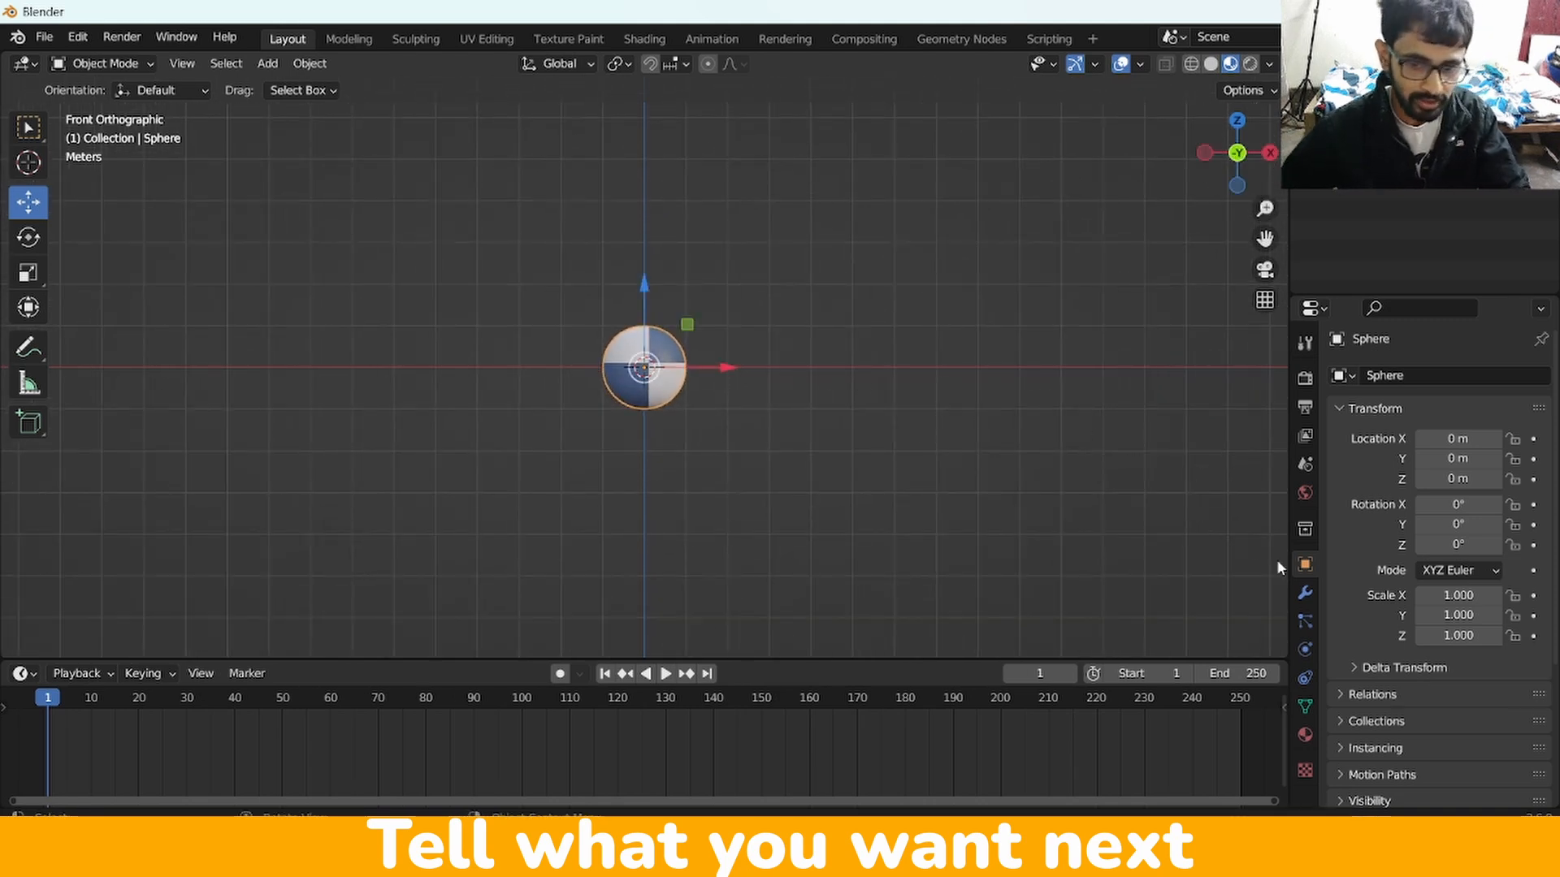
# Add a Maintain Volume object constraint to the sphere.
pyautogui.click(1306, 681)
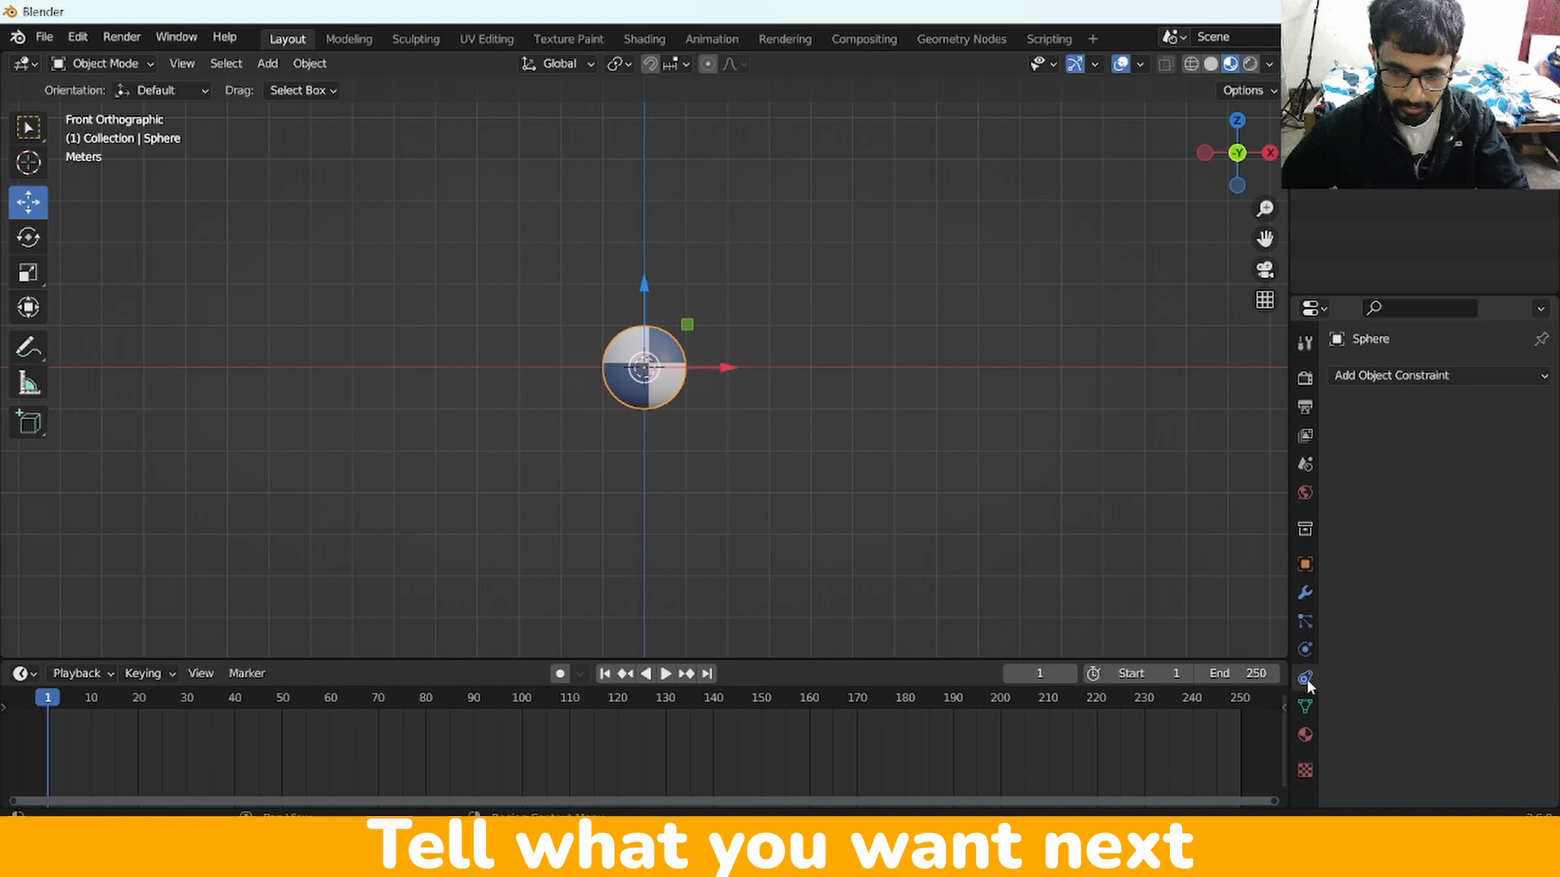
pyautogui.click(1400, 376)
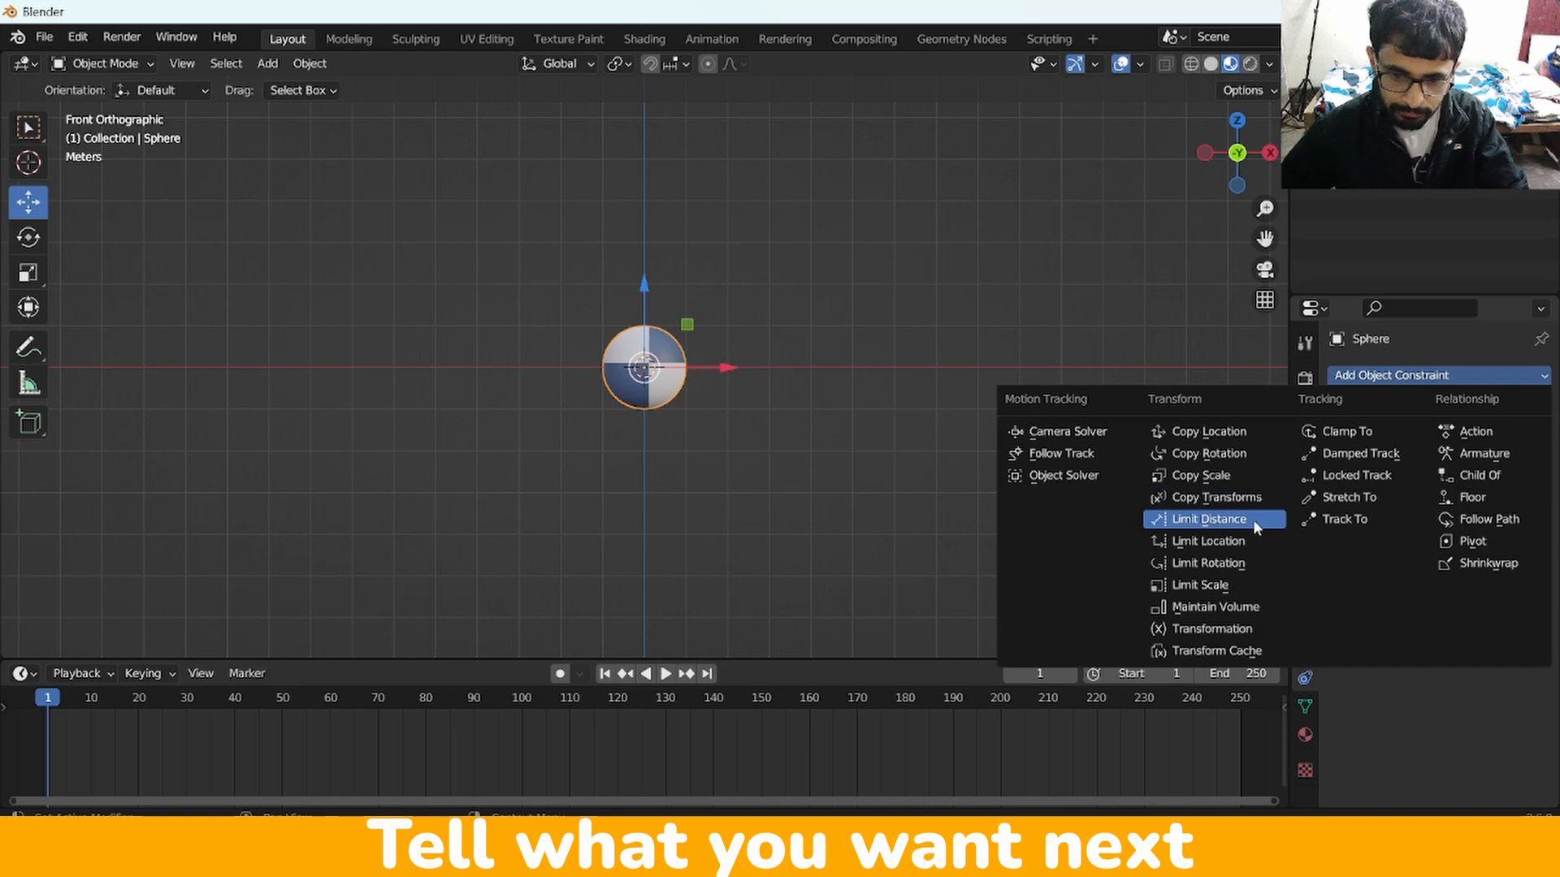
pyautogui.click(1249, 615)
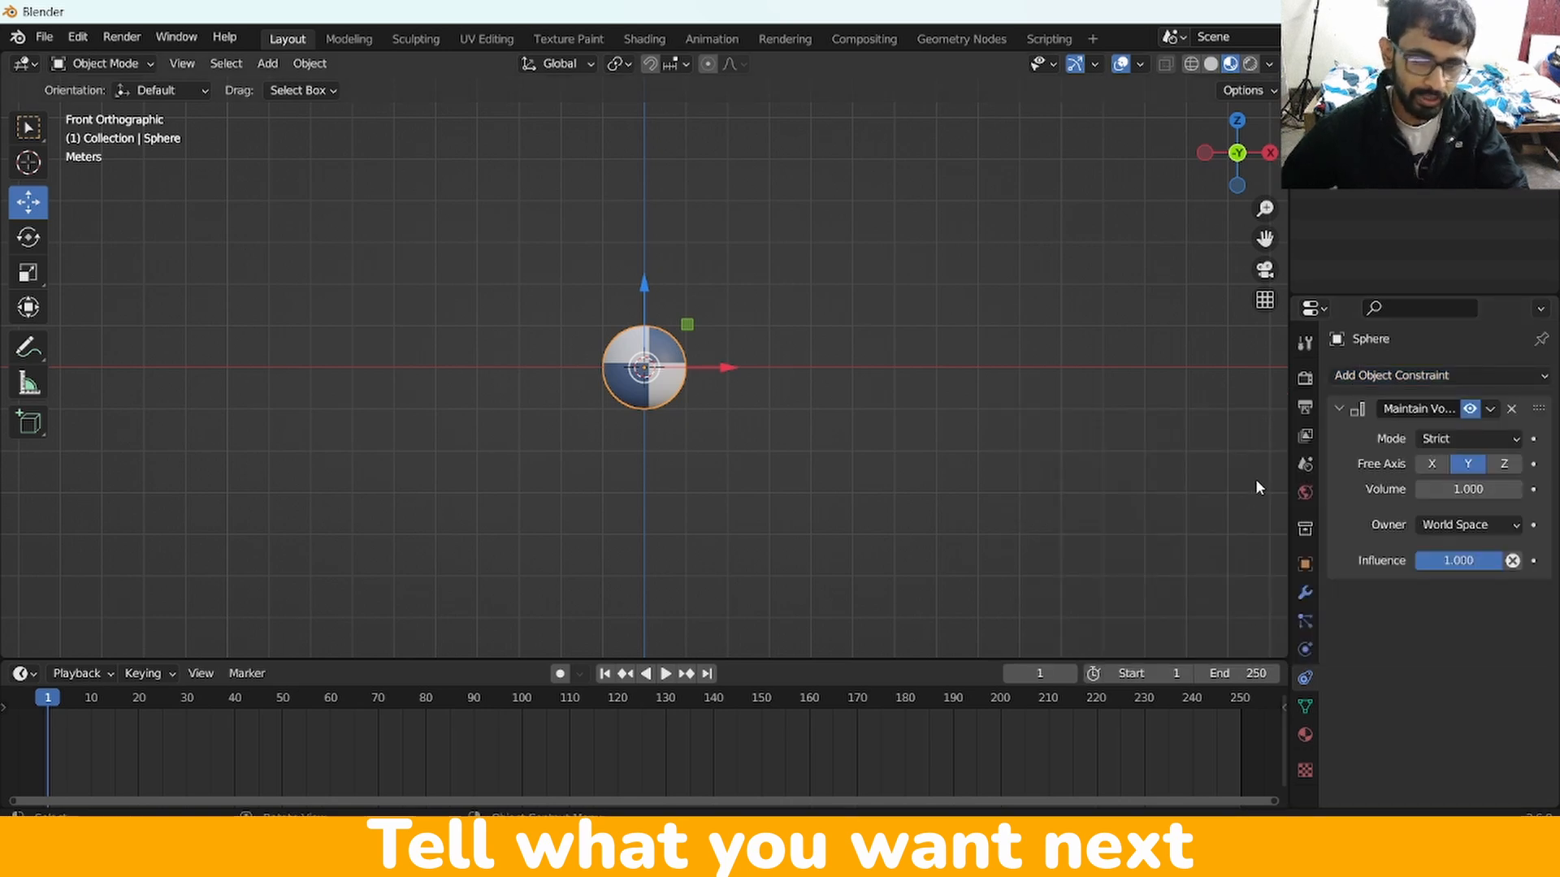
# Try stretching the sphere slightly along X to test the volume constraint, undo it and return to the front view.
pyautogui.scroll(2, 1165, 158)
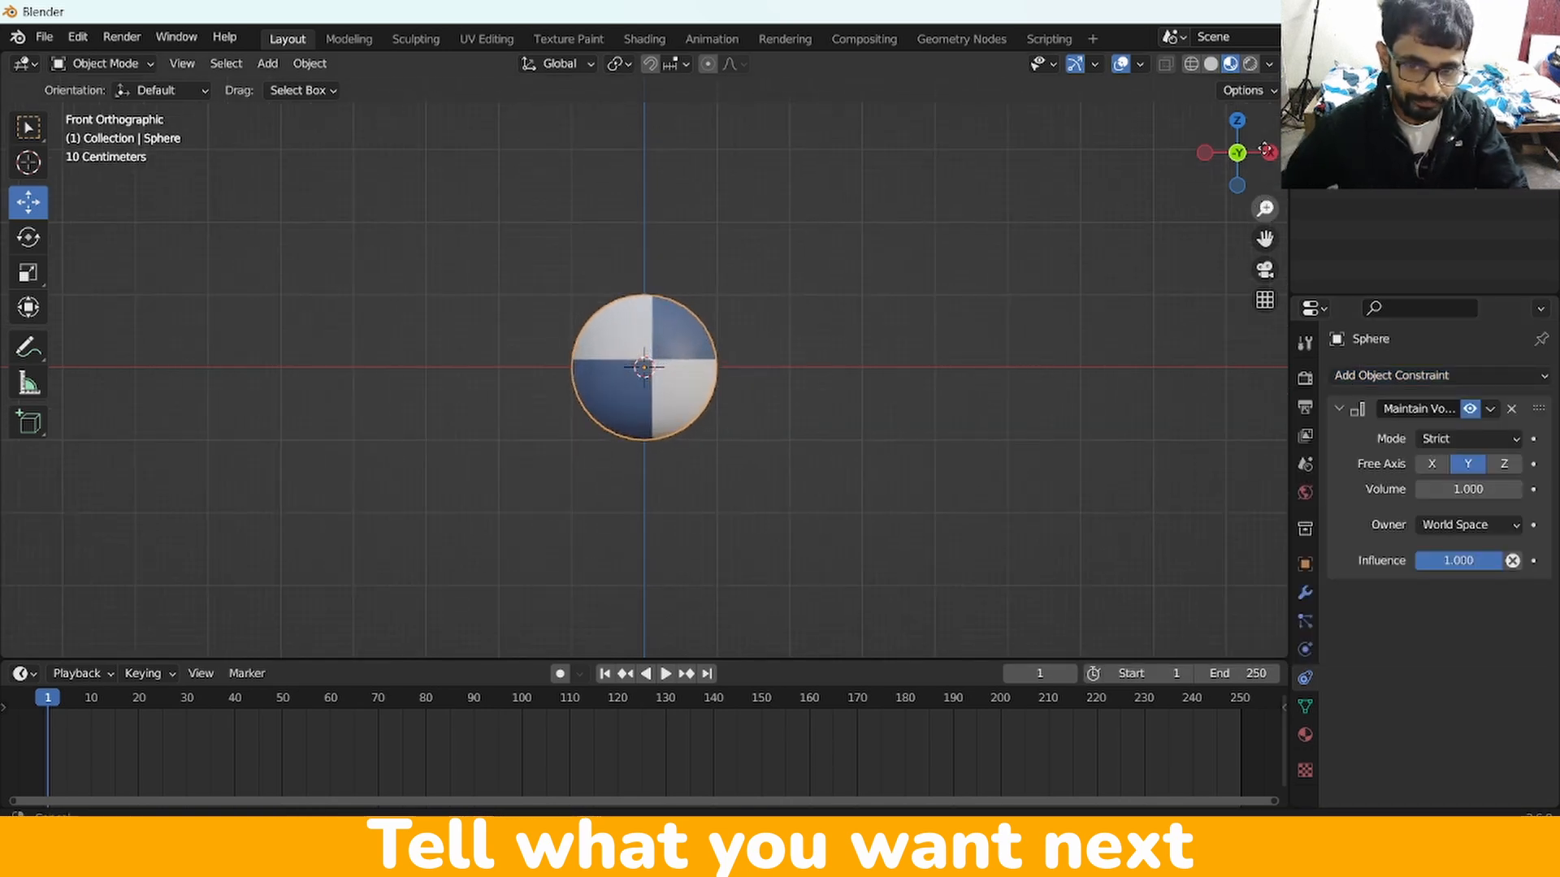
pyautogui.scroll(-2, 1243, 162)
pyautogui.moveTo(1247, 154); pyautogui.dragTo(1235, 199)
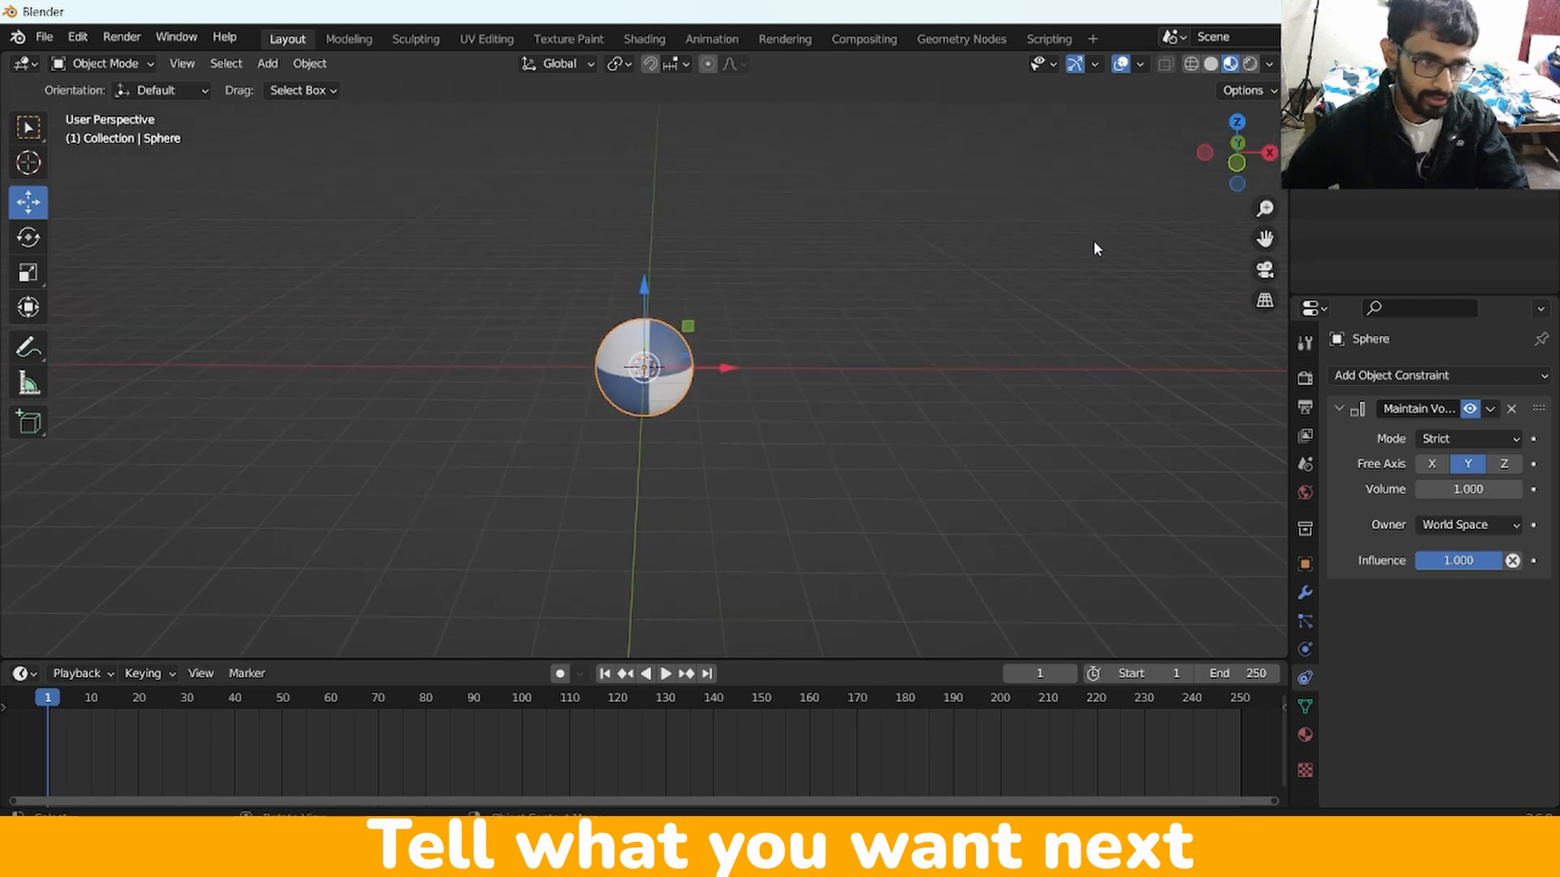
pyautogui.click(29, 271)
pyautogui.moveTo(729, 364)
pyautogui.mouseDown()
pyautogui.moveTo(803, 365)
pyautogui.moveTo(735, 382)
pyautogui.mouseUp()
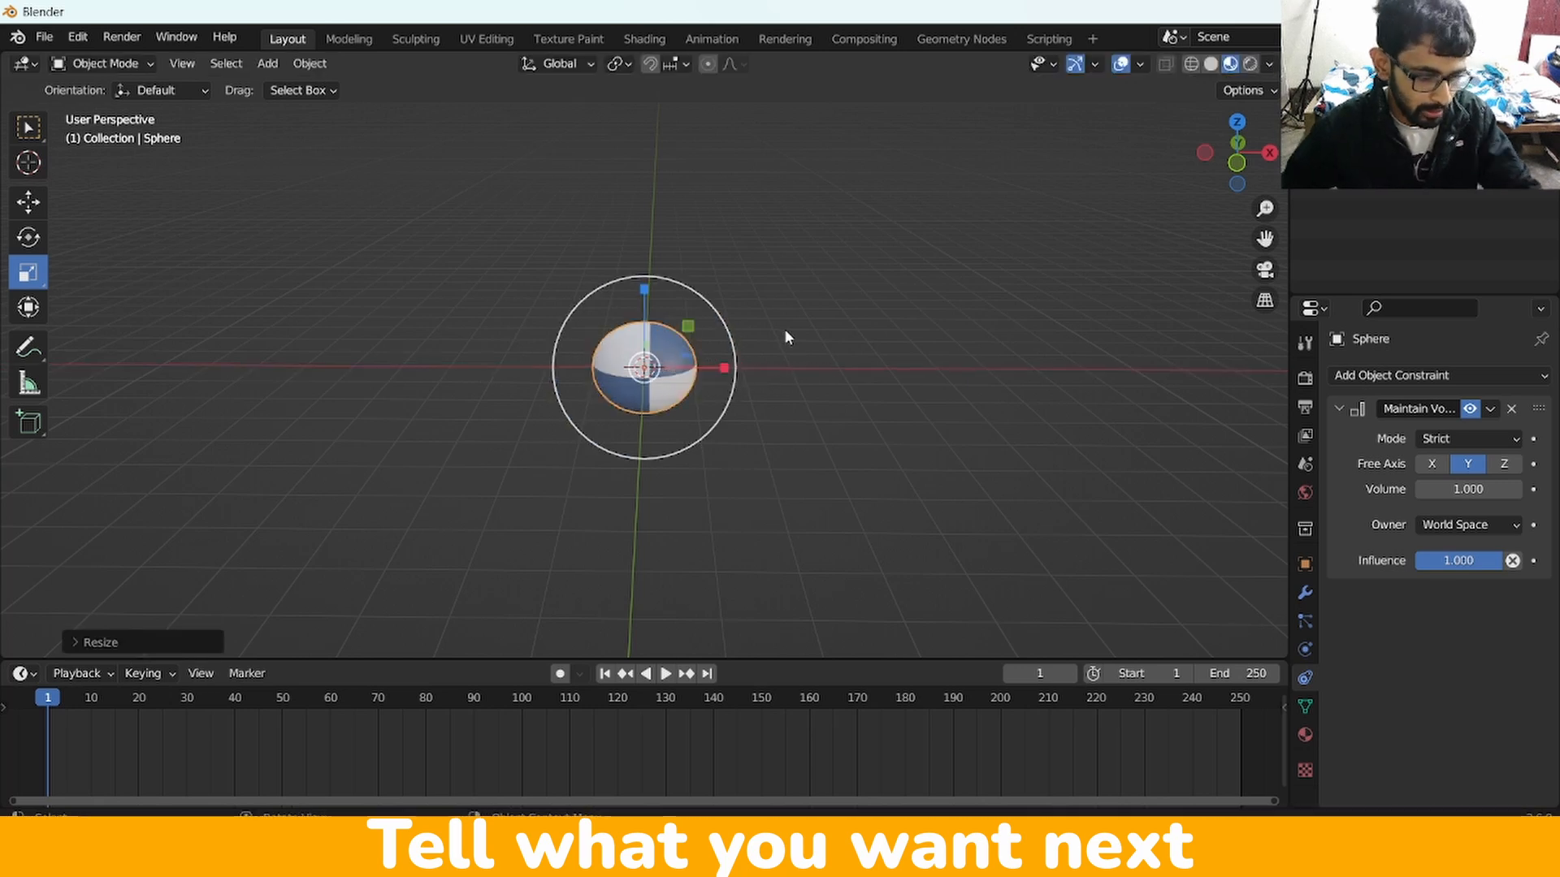
pyautogui.hotkey('ctrl', 'z')
pyautogui.press('KP_1')
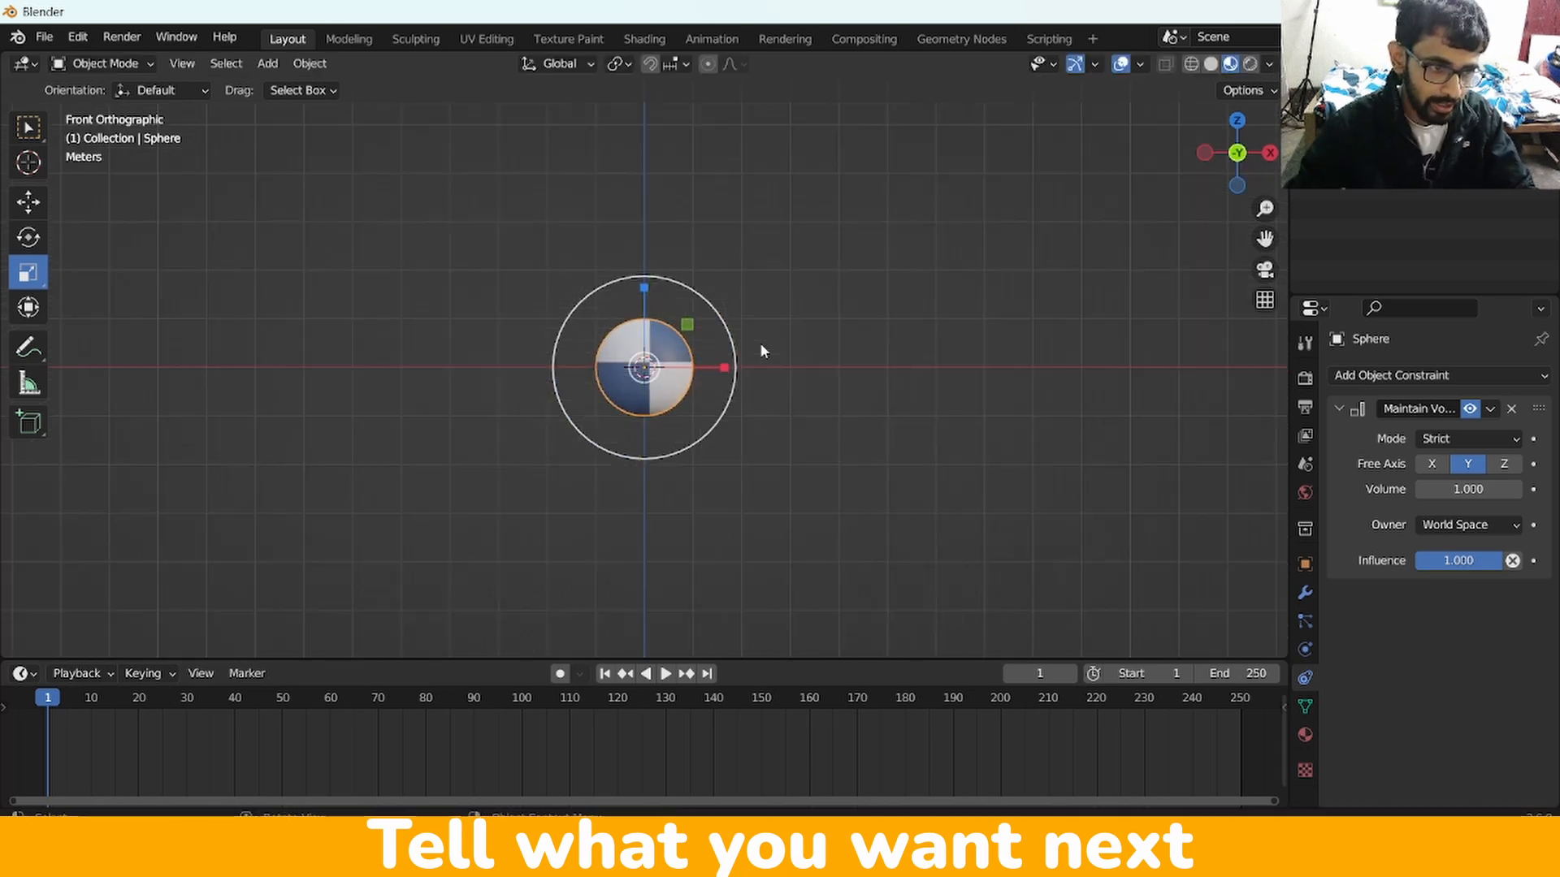
# Activate the Move tool for the sphere and enlarge the timeline area further.
pyautogui.moveTo(1265, 209); pyautogui.dragTo(1122, 254)
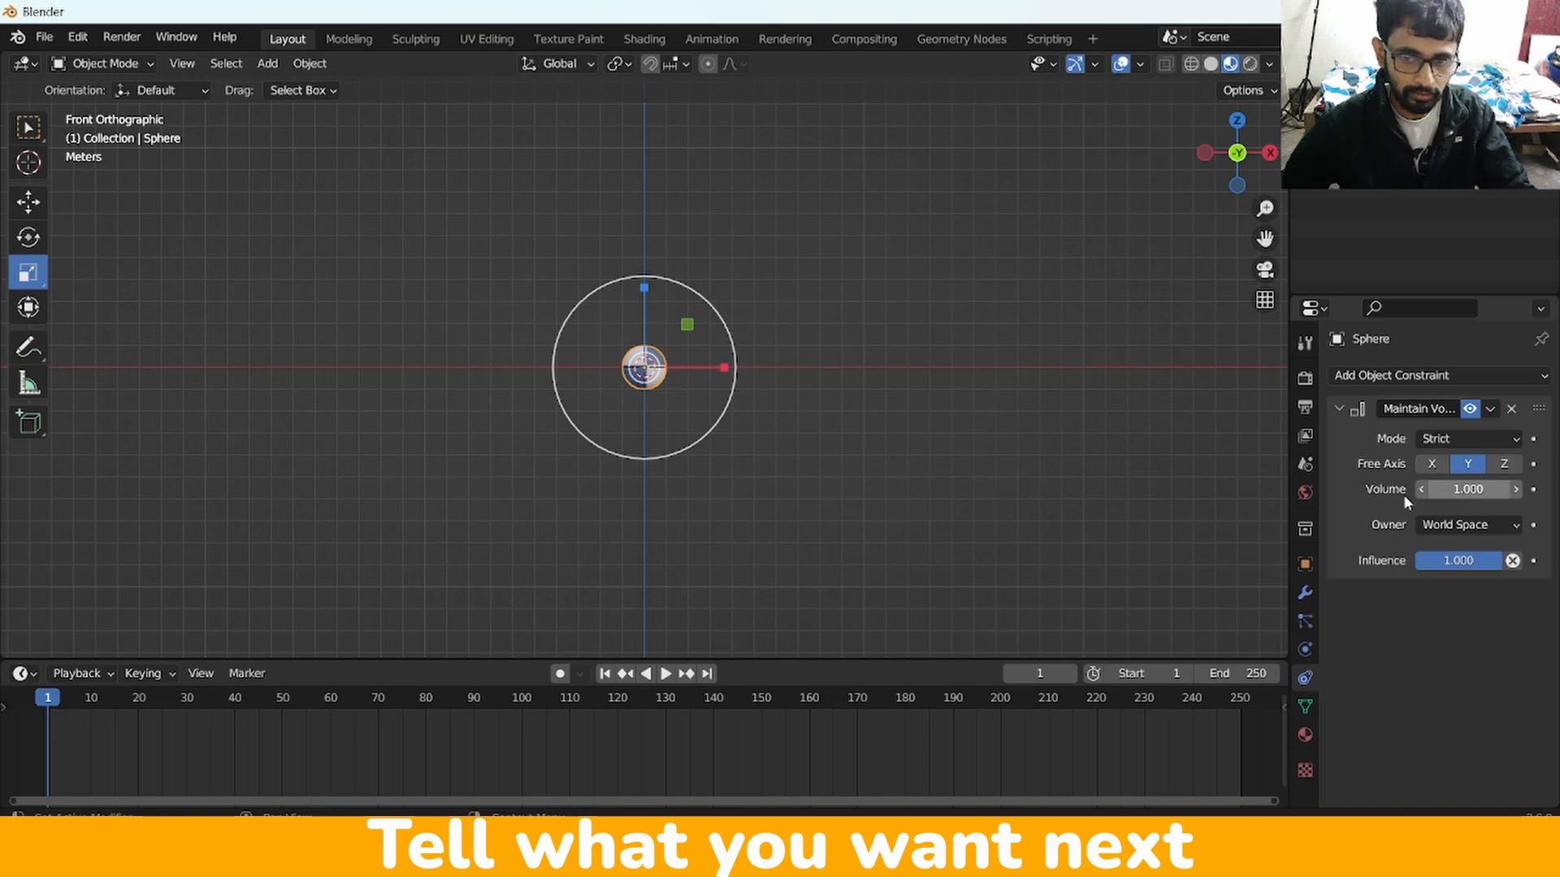
pyautogui.moveTo(1265, 209)
pyautogui.mouseDown()
pyautogui.moveTo(1264, 195)
pyautogui.moveTo(1264, 210)
pyautogui.mouseUp()
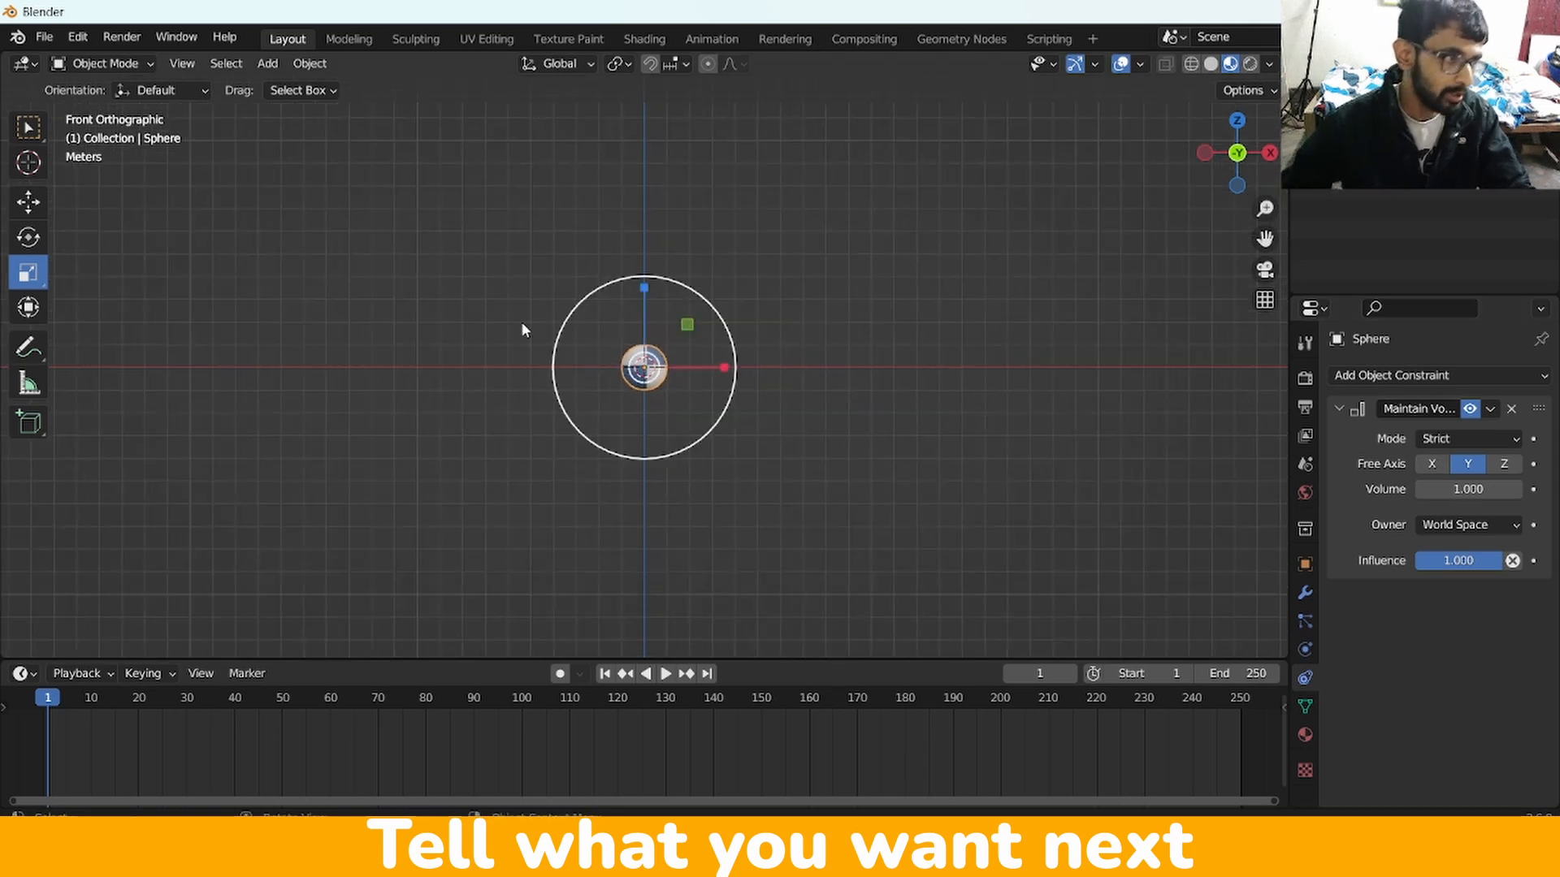
pyautogui.click(27, 202)
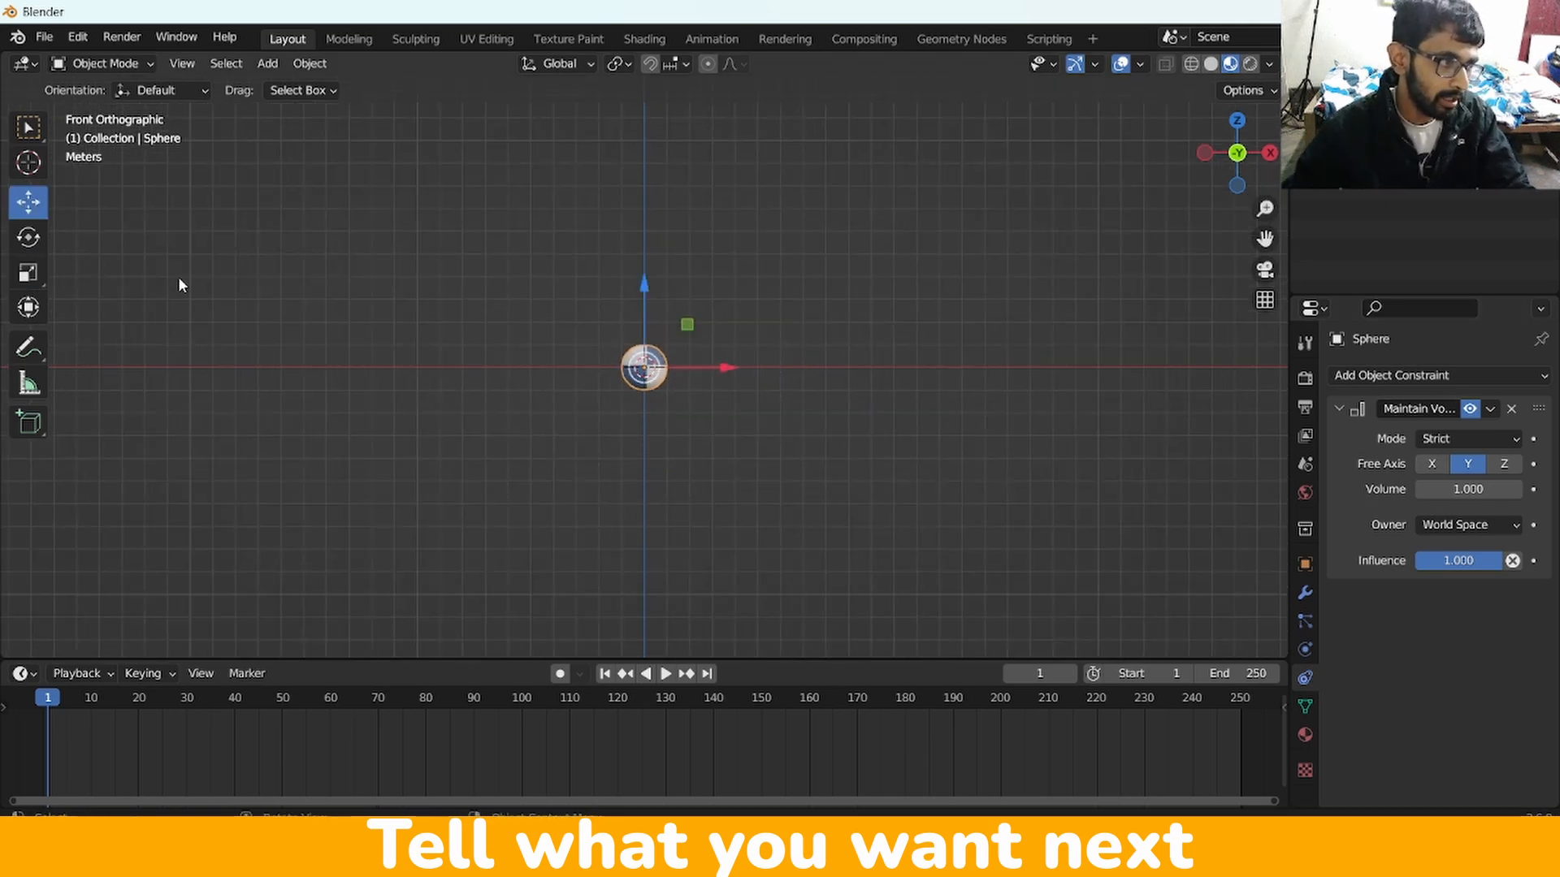
pyautogui.moveTo(779, 660); pyautogui.dragTo(780, 608)
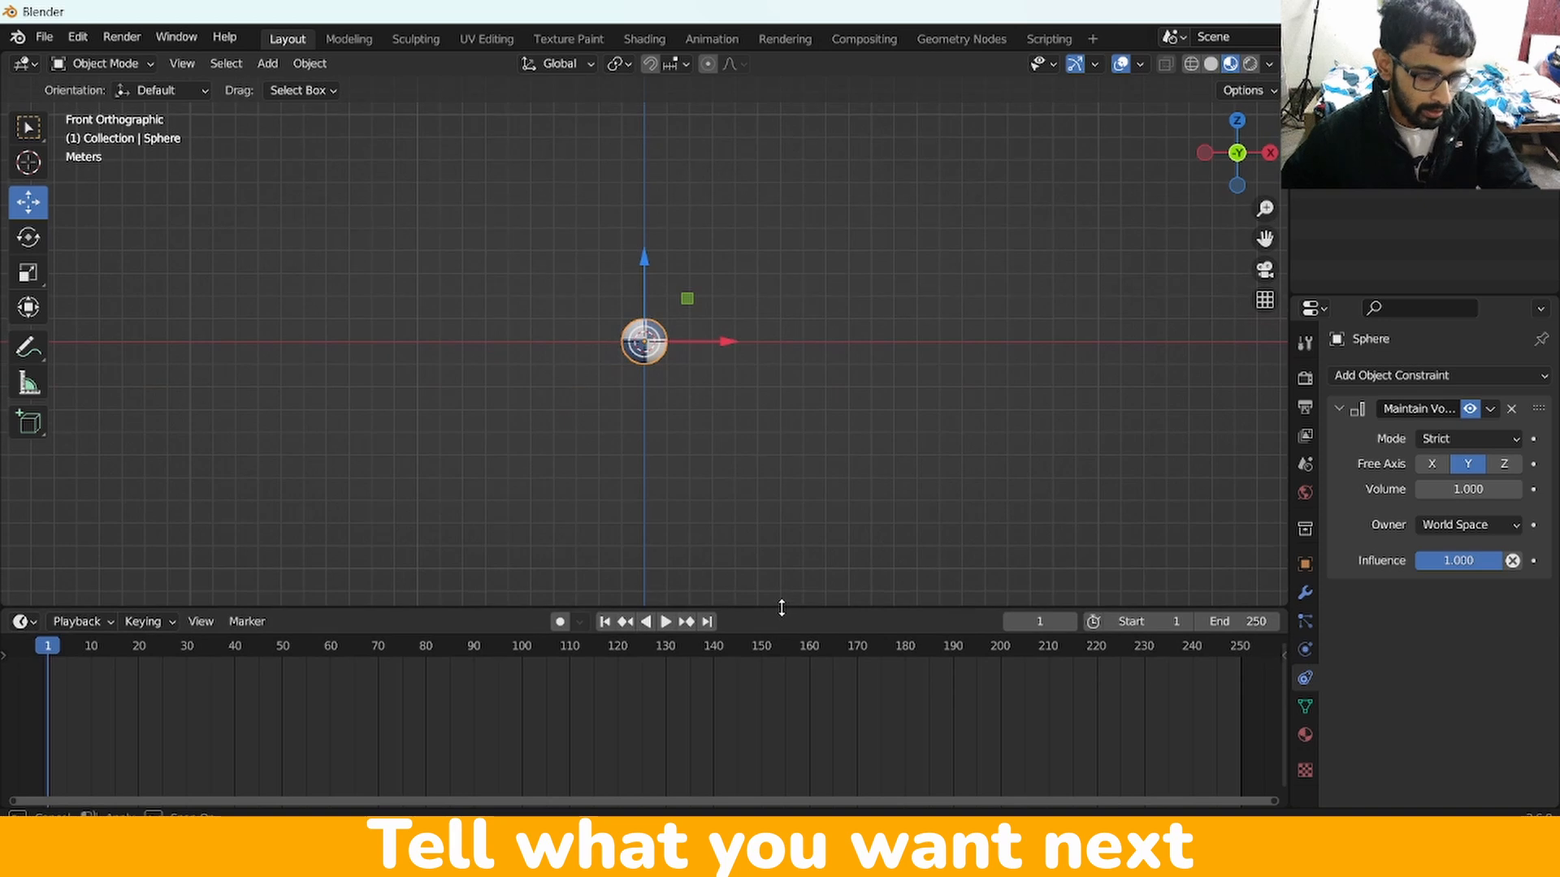
# Insert a single keyframe on the sphere's Z location and keyframes on all its scale axes at frame 1.
pyautogui.press('i')
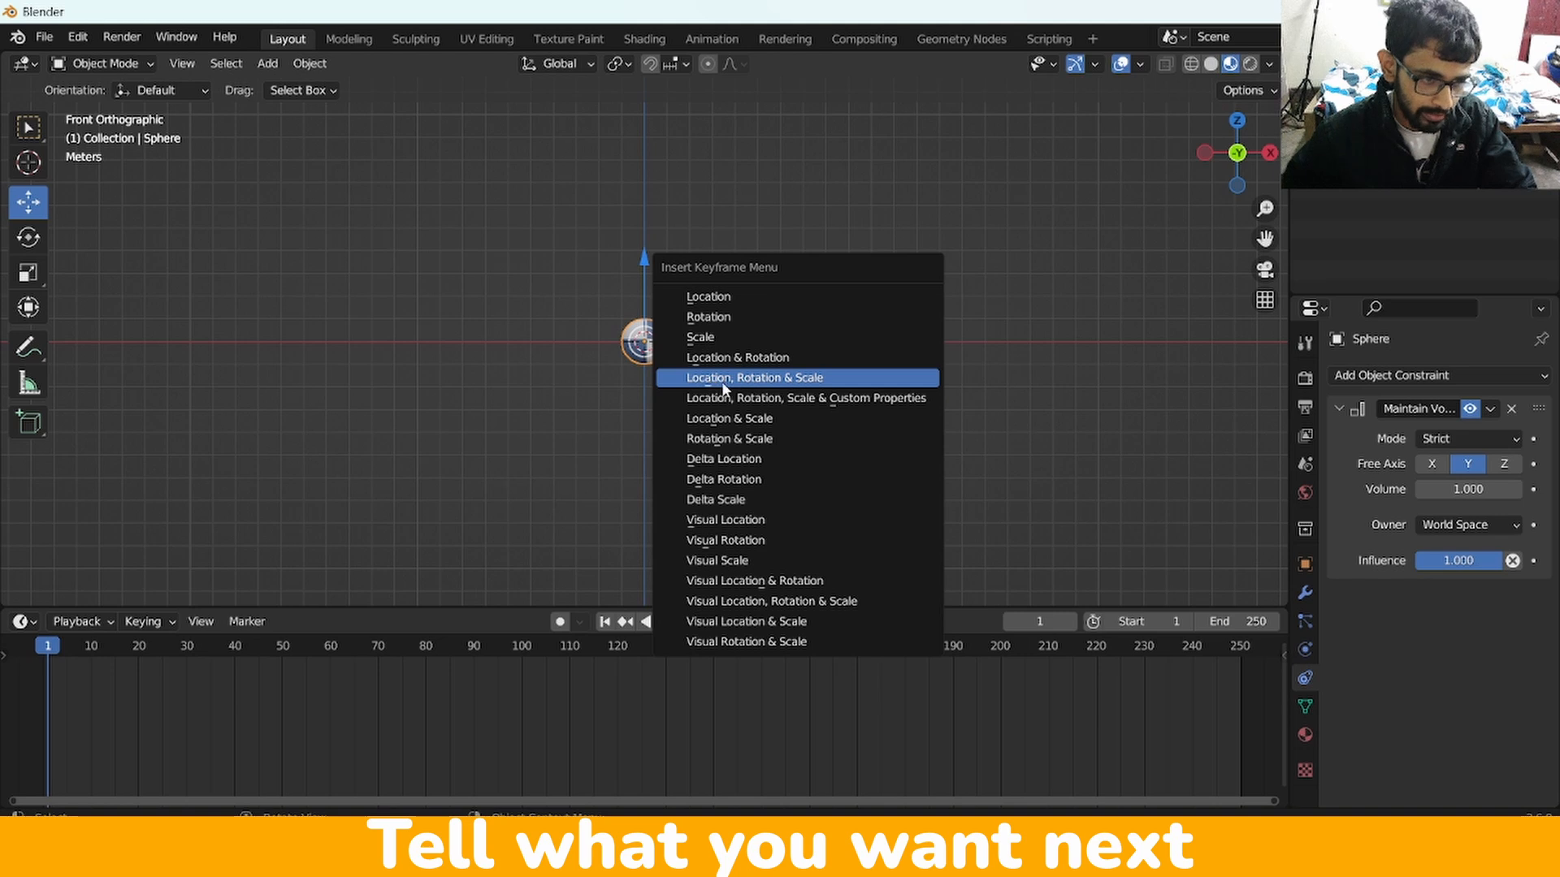
pyautogui.press('n')
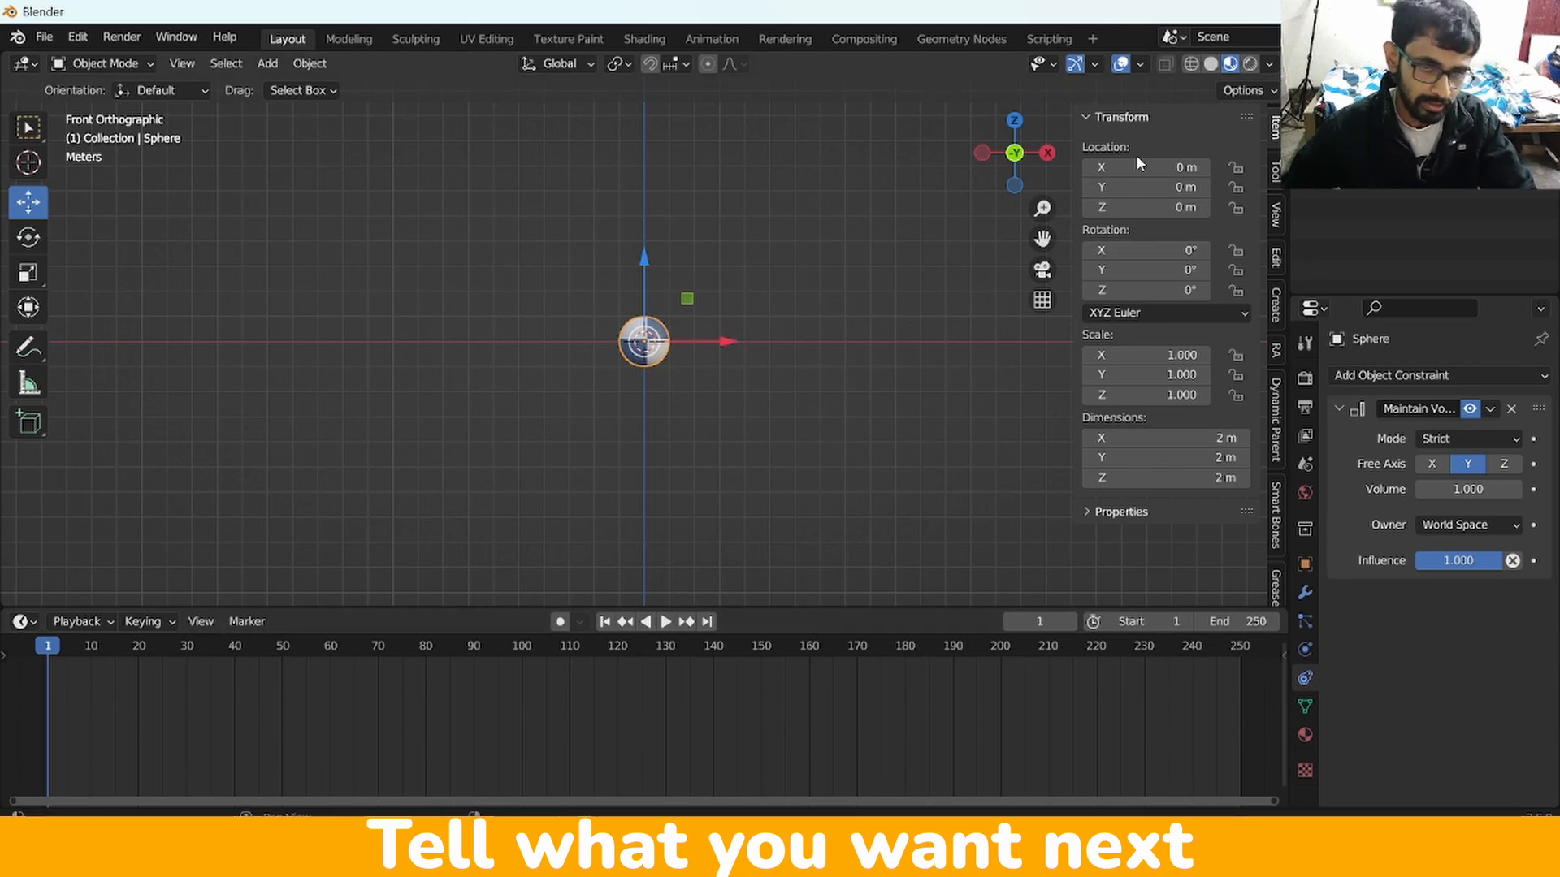
pyautogui.rightClick(1121, 211)
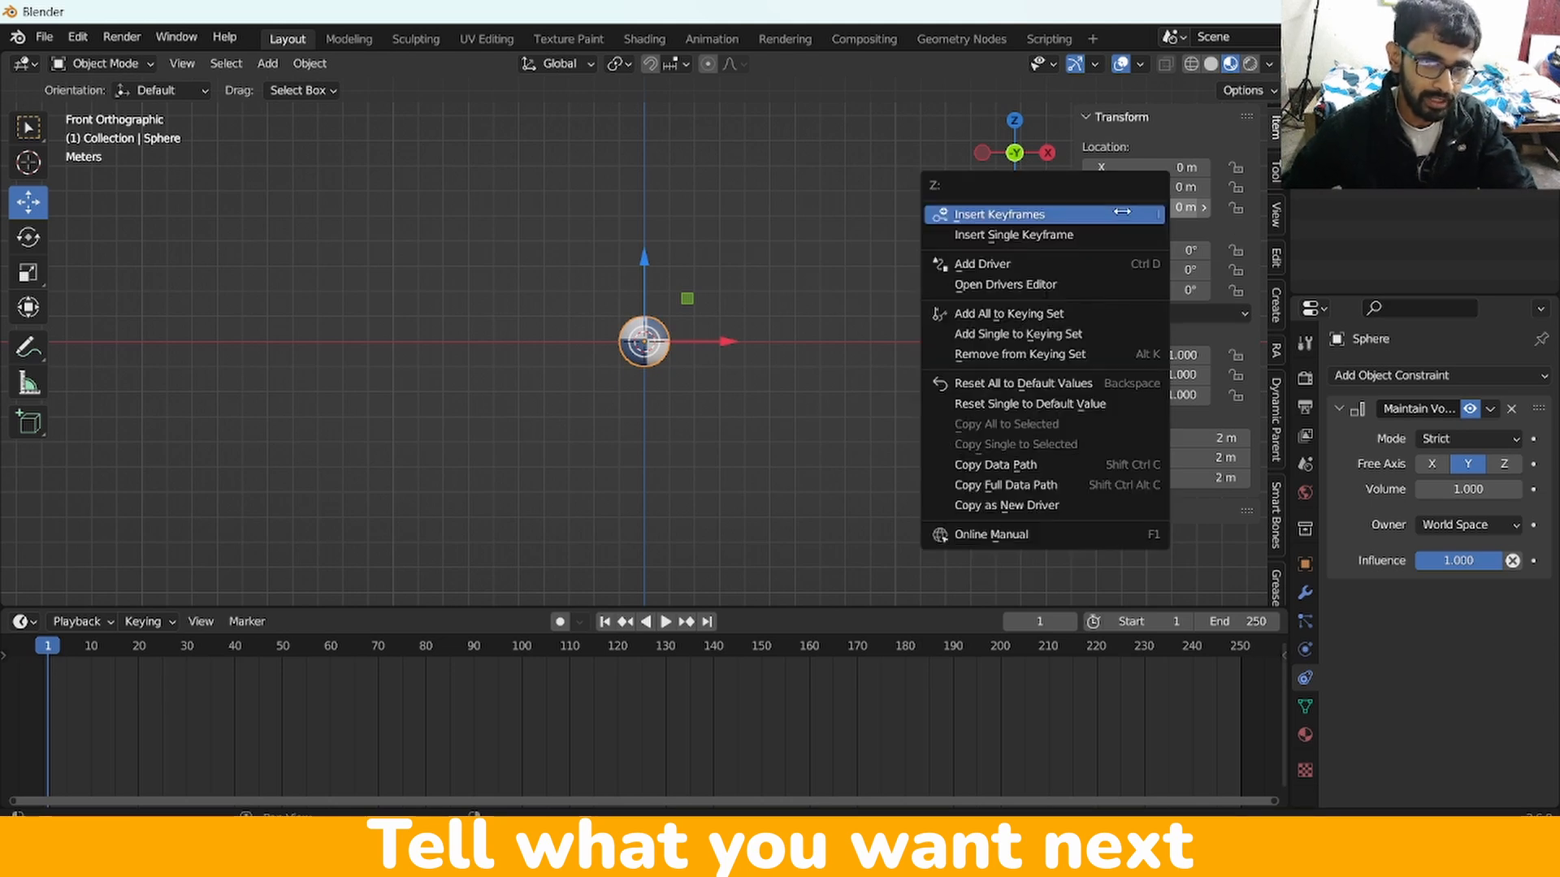
pyautogui.click(1020, 235)
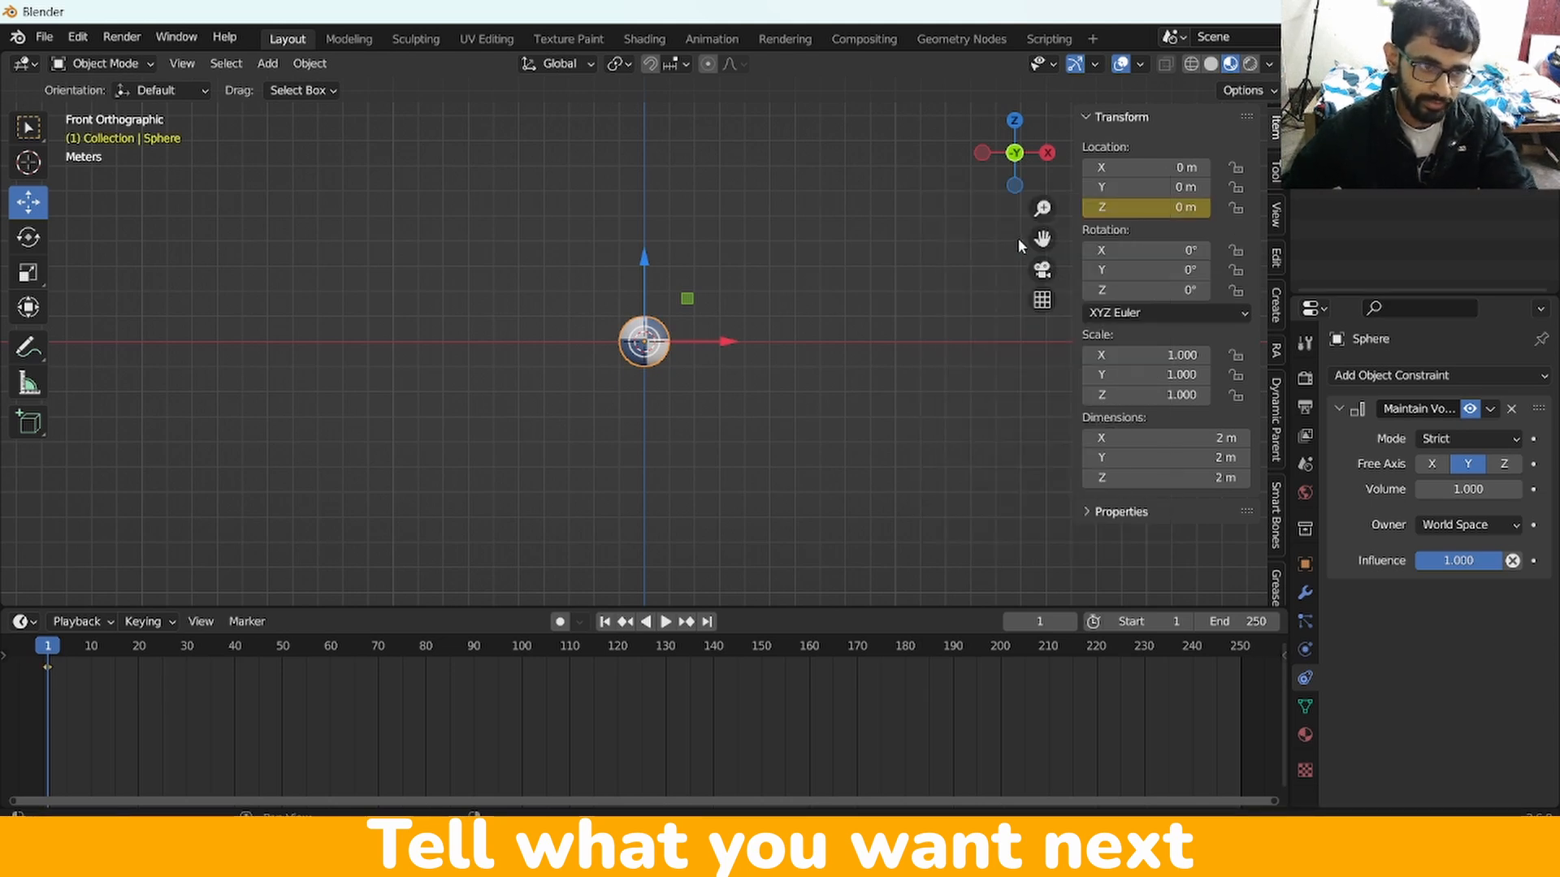
pyautogui.rightClick(1128, 353)
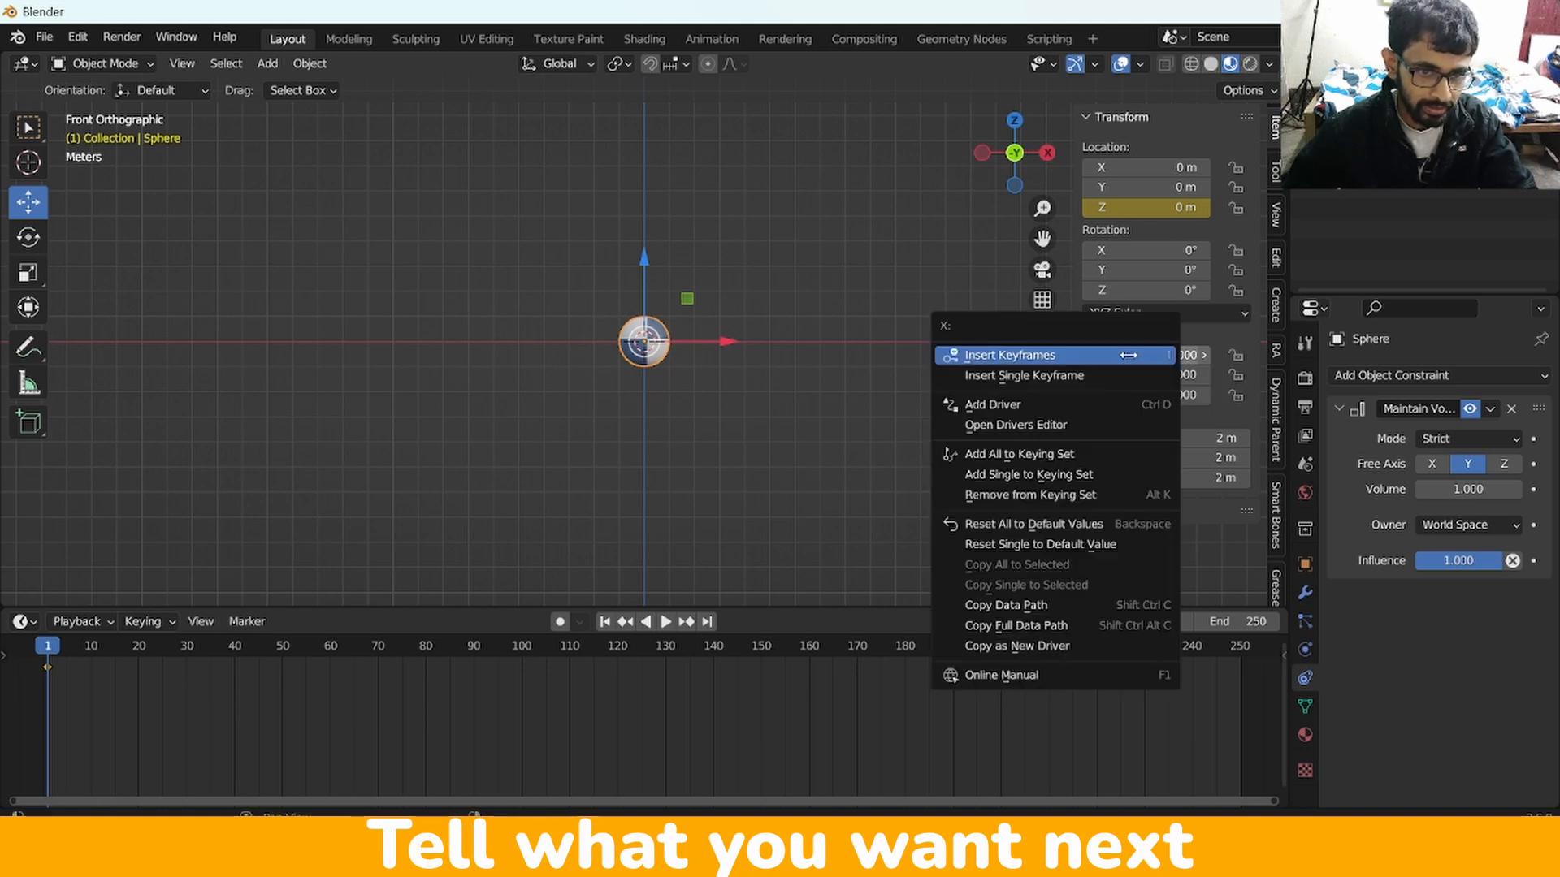
pyautogui.click(1127, 354)
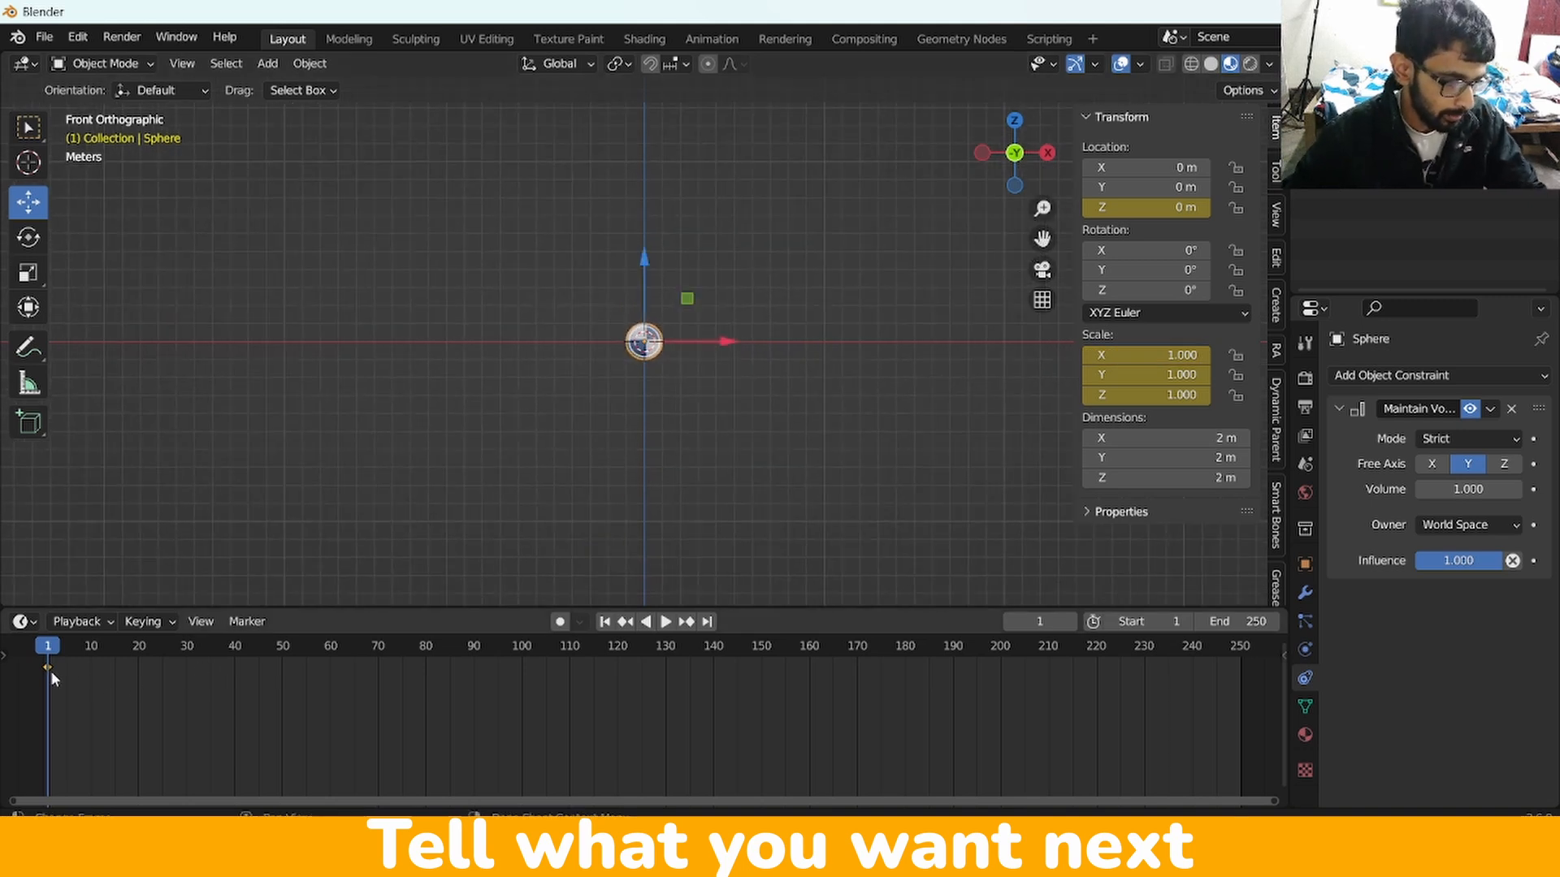
# Copy the sphere's keyframe at frame 1 and paste it at frame 25.
pyautogui.rightClick(50, 670)
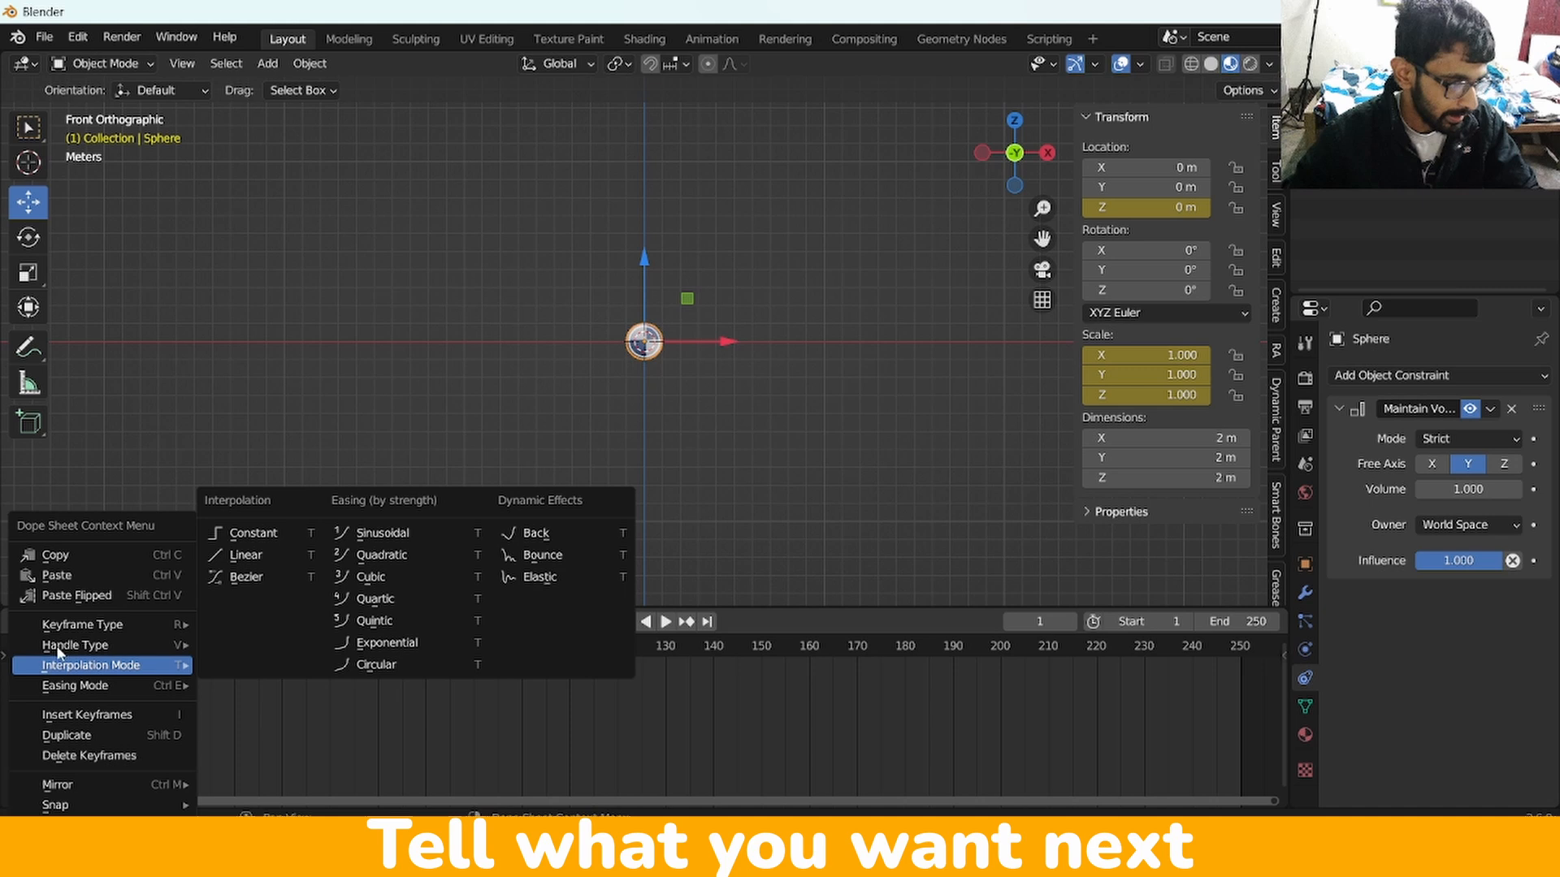
pyautogui.click(88, 556)
pyautogui.moveTo(51, 650); pyautogui.dragTo(164, 665)
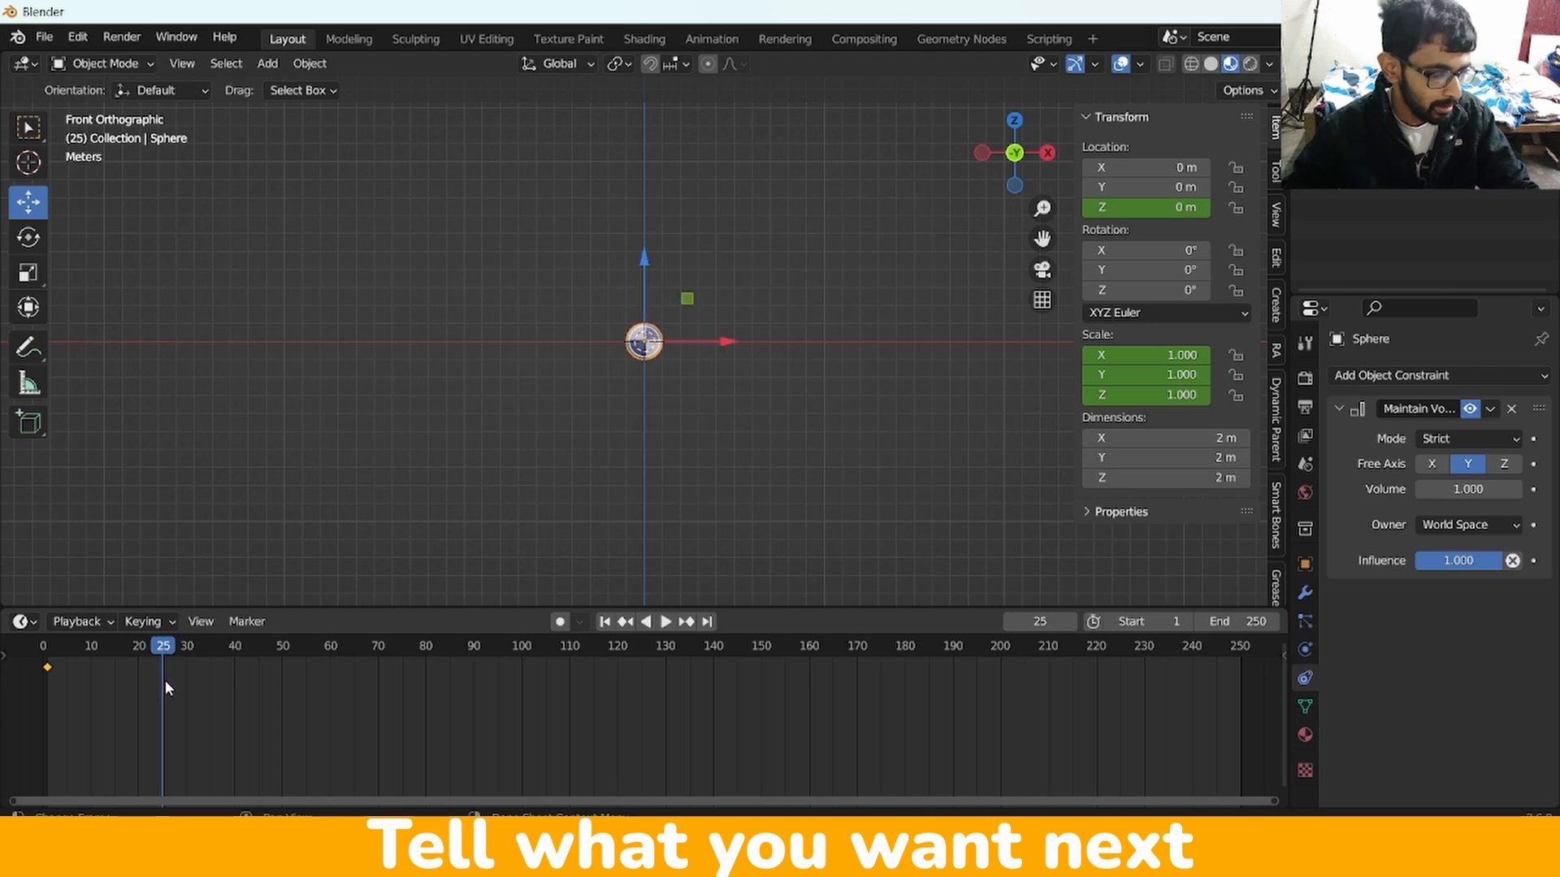
pyautogui.hotkey('ctrl', 'v')
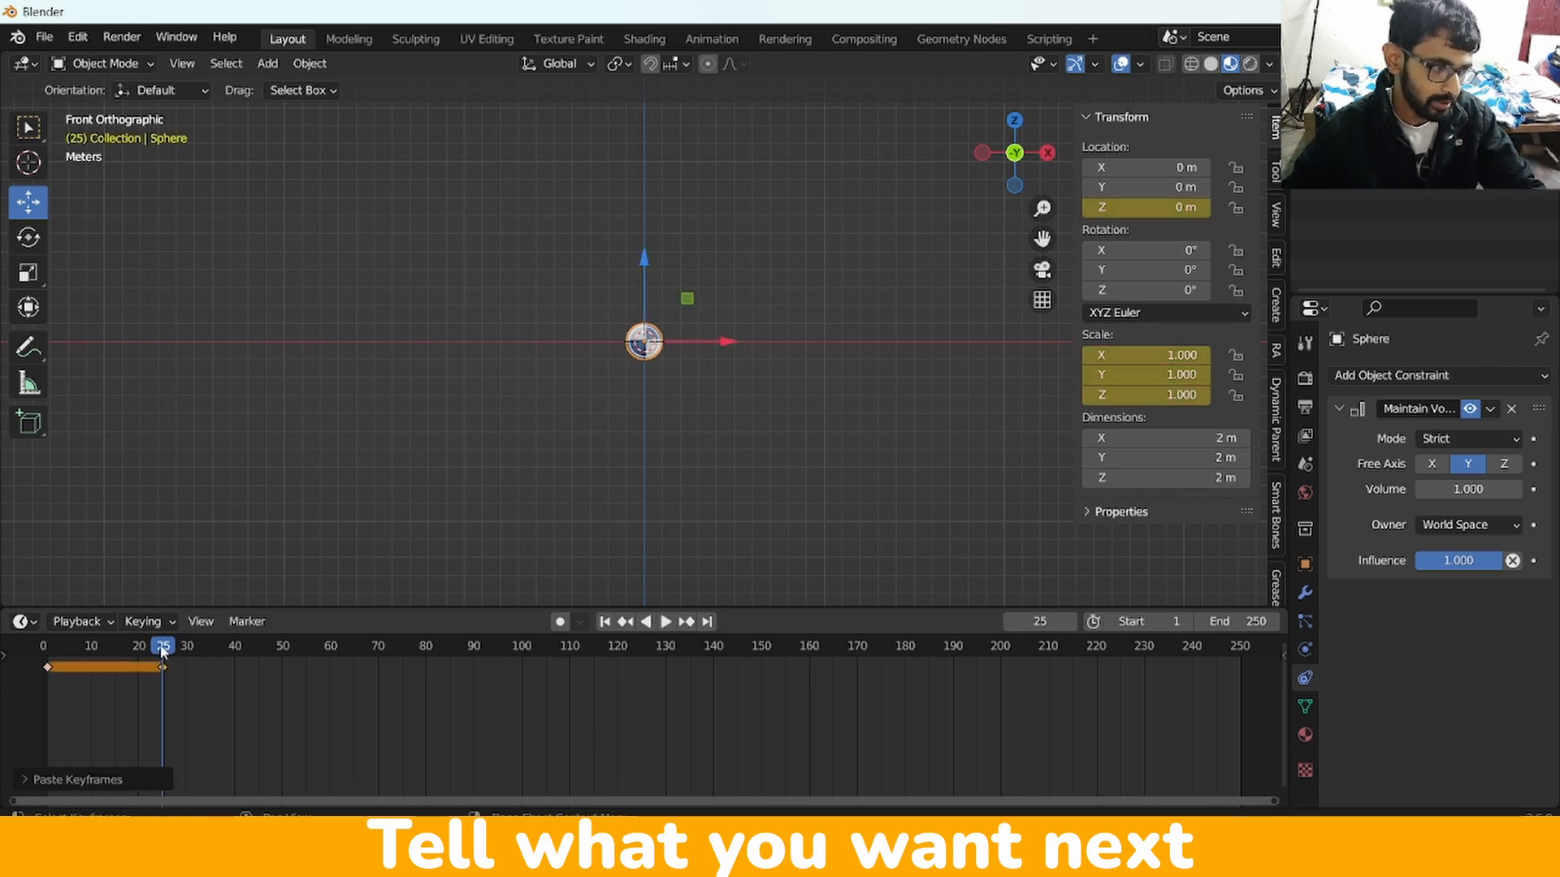
# At frame 13, raise the sphere to about 6.54 m on Z and keyframe its Z location and scale.
pyautogui.moveTo(162, 651); pyautogui.dragTo(106, 665)
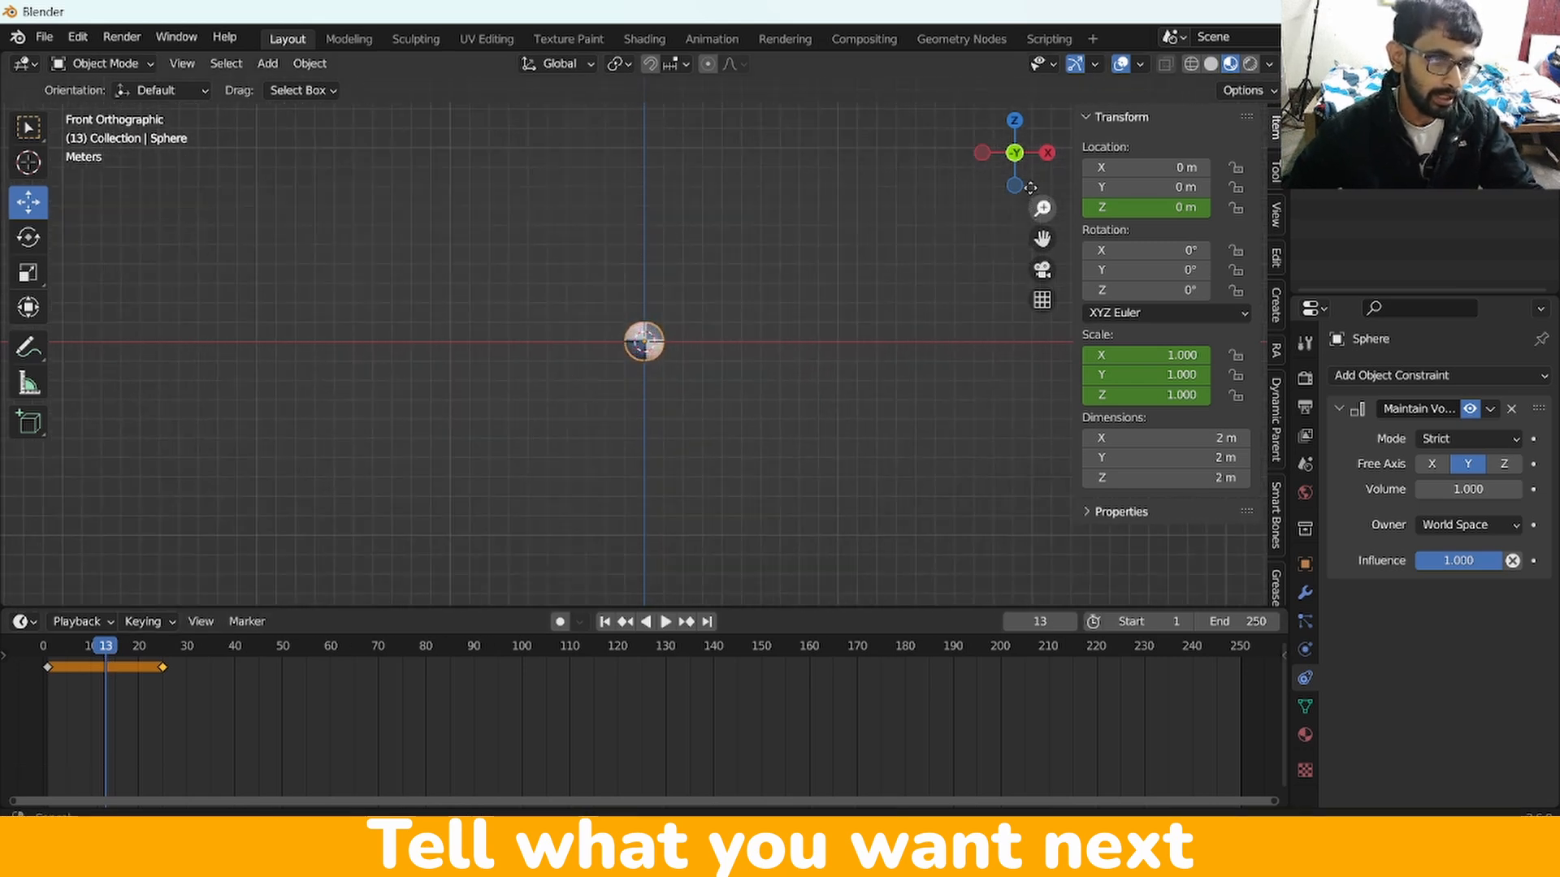
pyautogui.moveTo(644, 265); pyautogui.dragTo(636, 132)
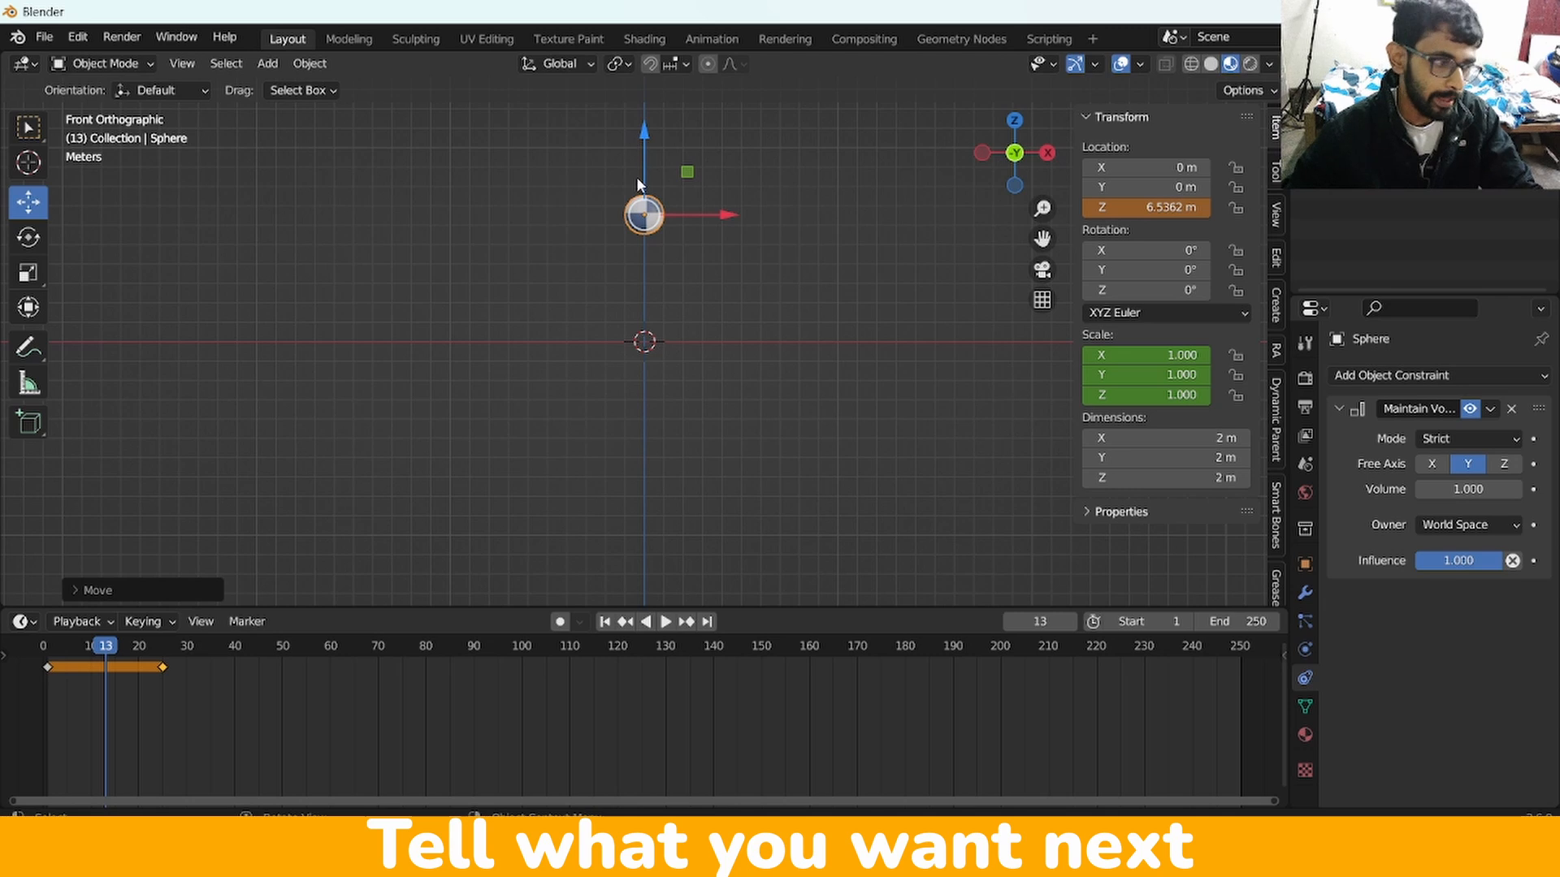
pyautogui.rightClick(1153, 210)
pyautogui.click(1148, 214)
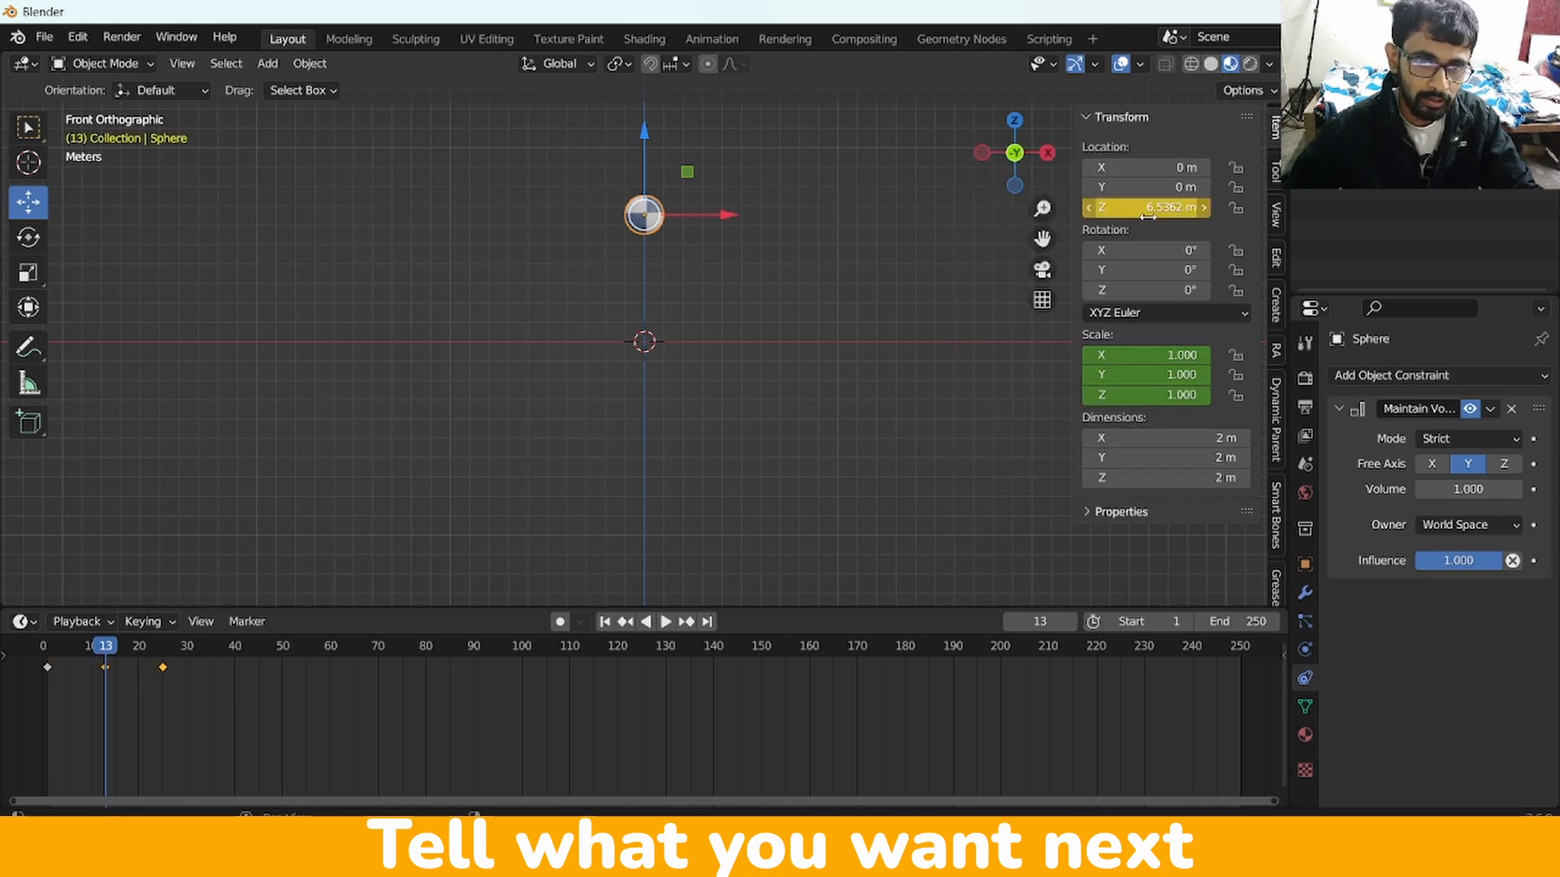
pyautogui.rightClick(1150, 352)
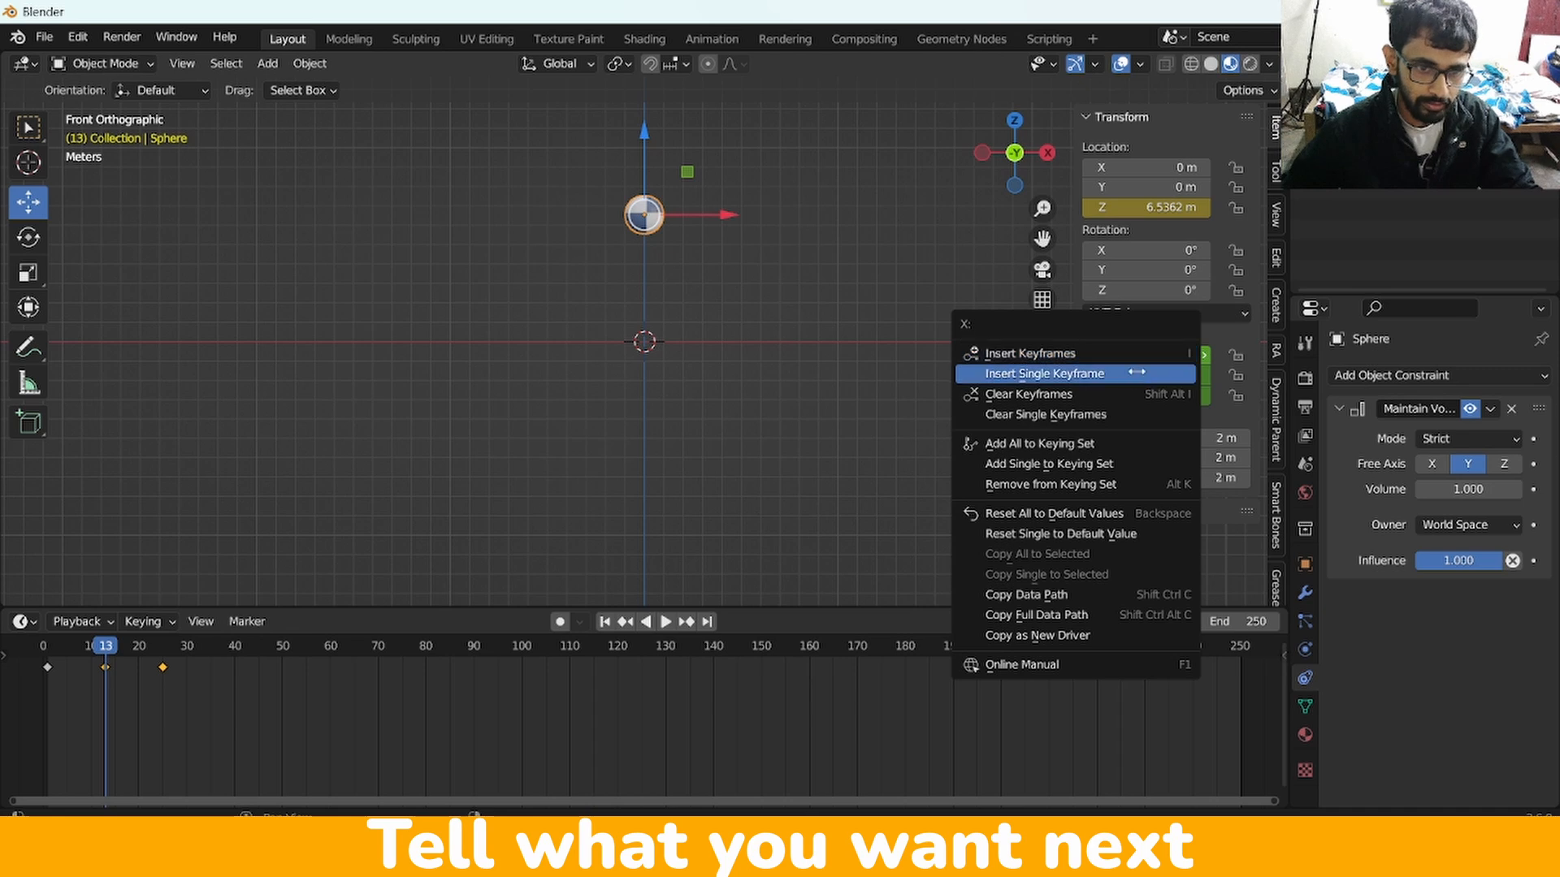
pyautogui.click(1141, 355)
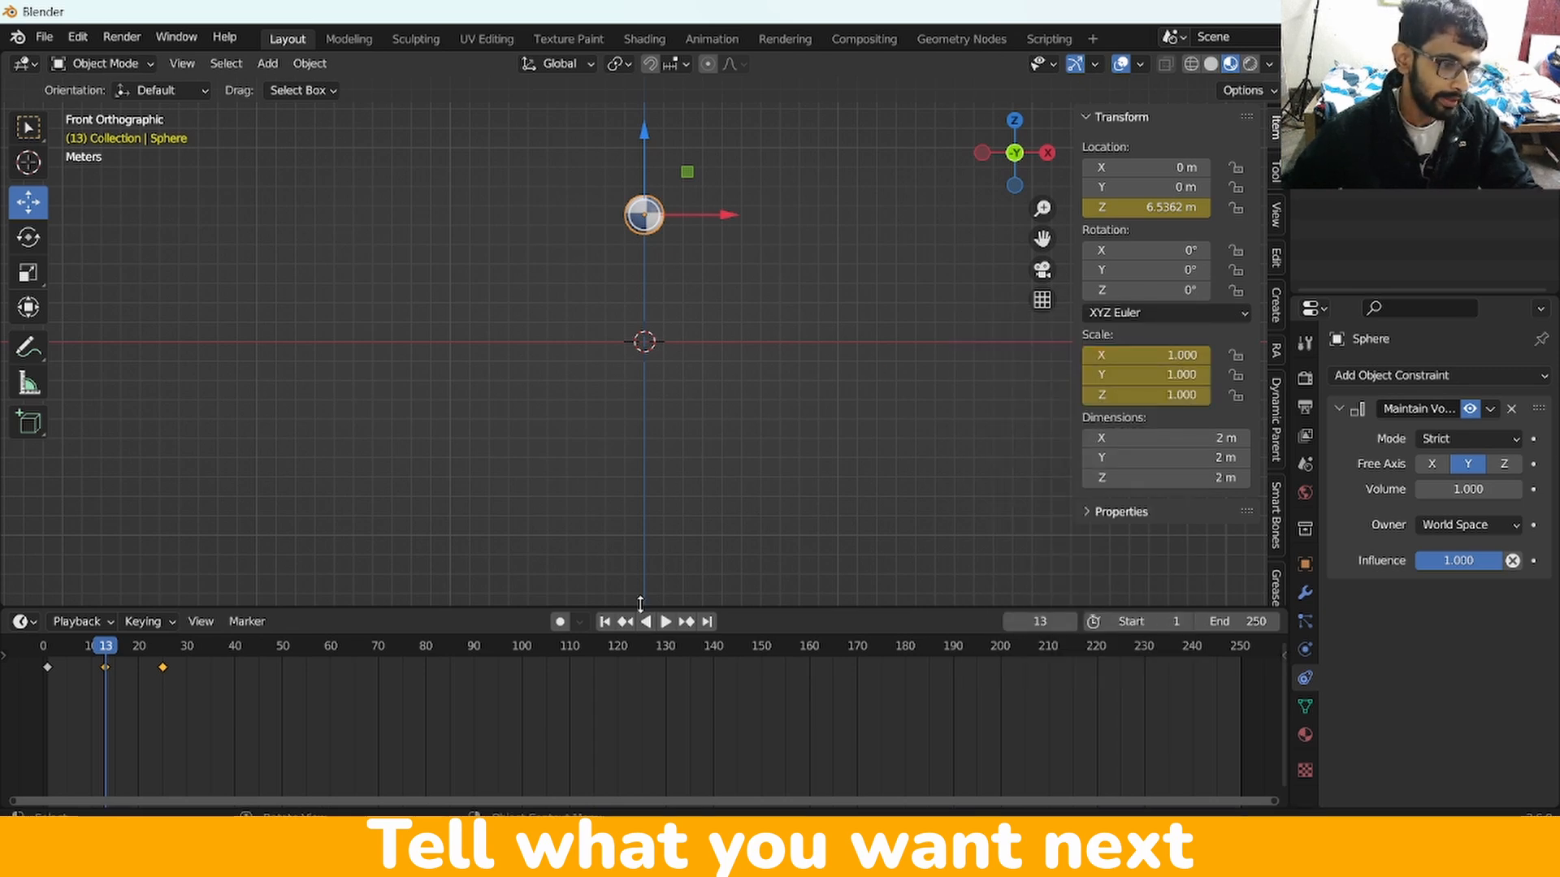
# Play back the ball's up-and-down motion from the first frame and return to frame 1.
pyautogui.click(604, 622)
pyautogui.press('space')
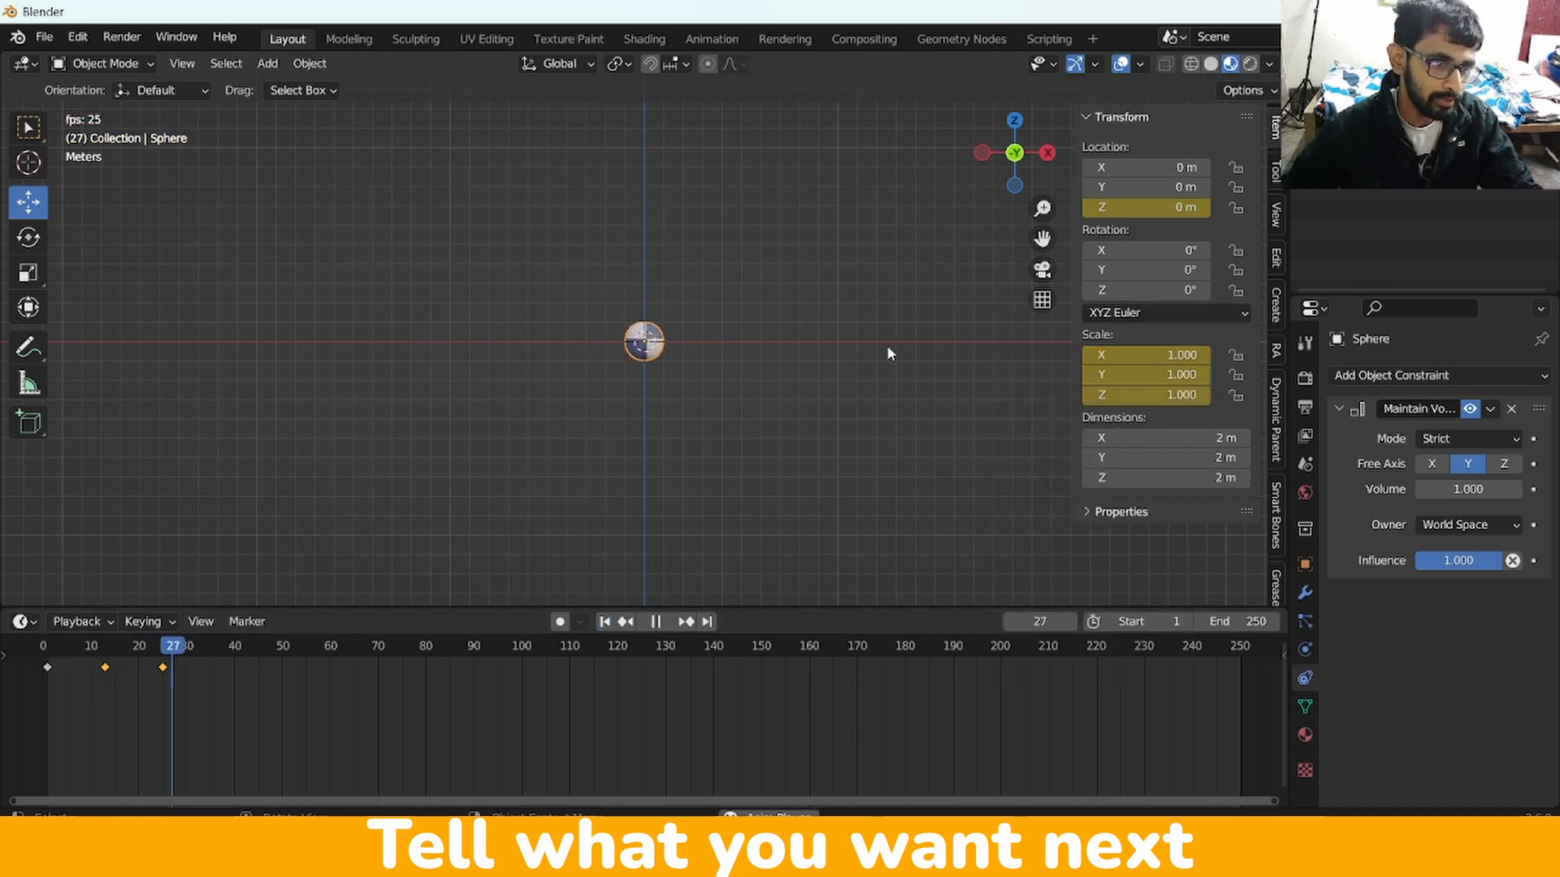
pyautogui.press('Escape')
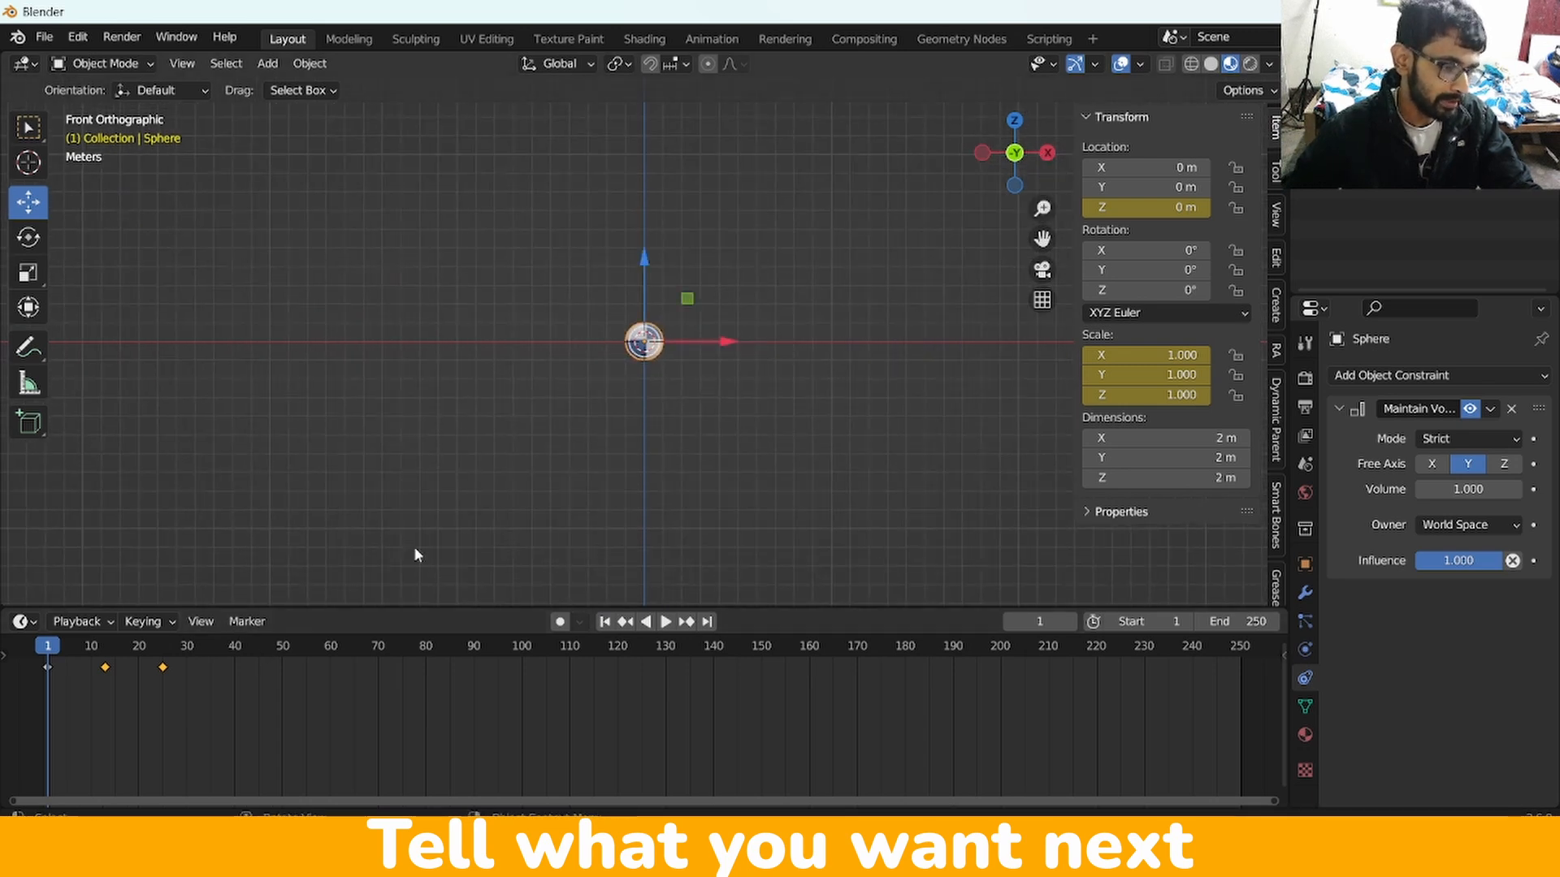
# Duplicate the frame 1 keyframe at frame 3 and replace the single Z location keyframe there.
pyautogui.moveTo(1043, 209); pyautogui.dragTo(1034, 164)
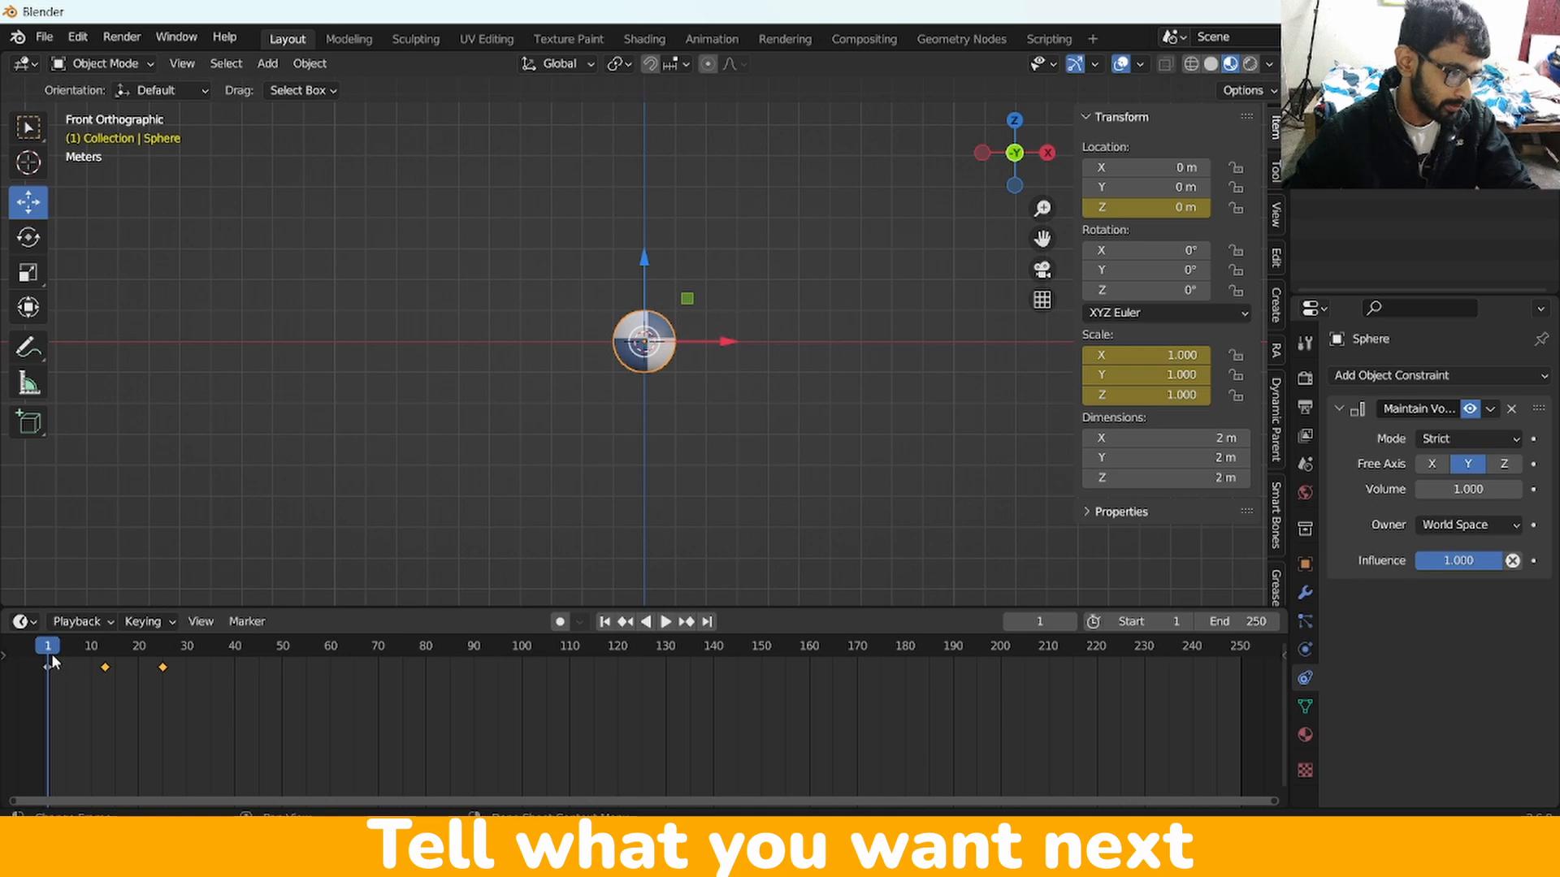
pyautogui.press('space')
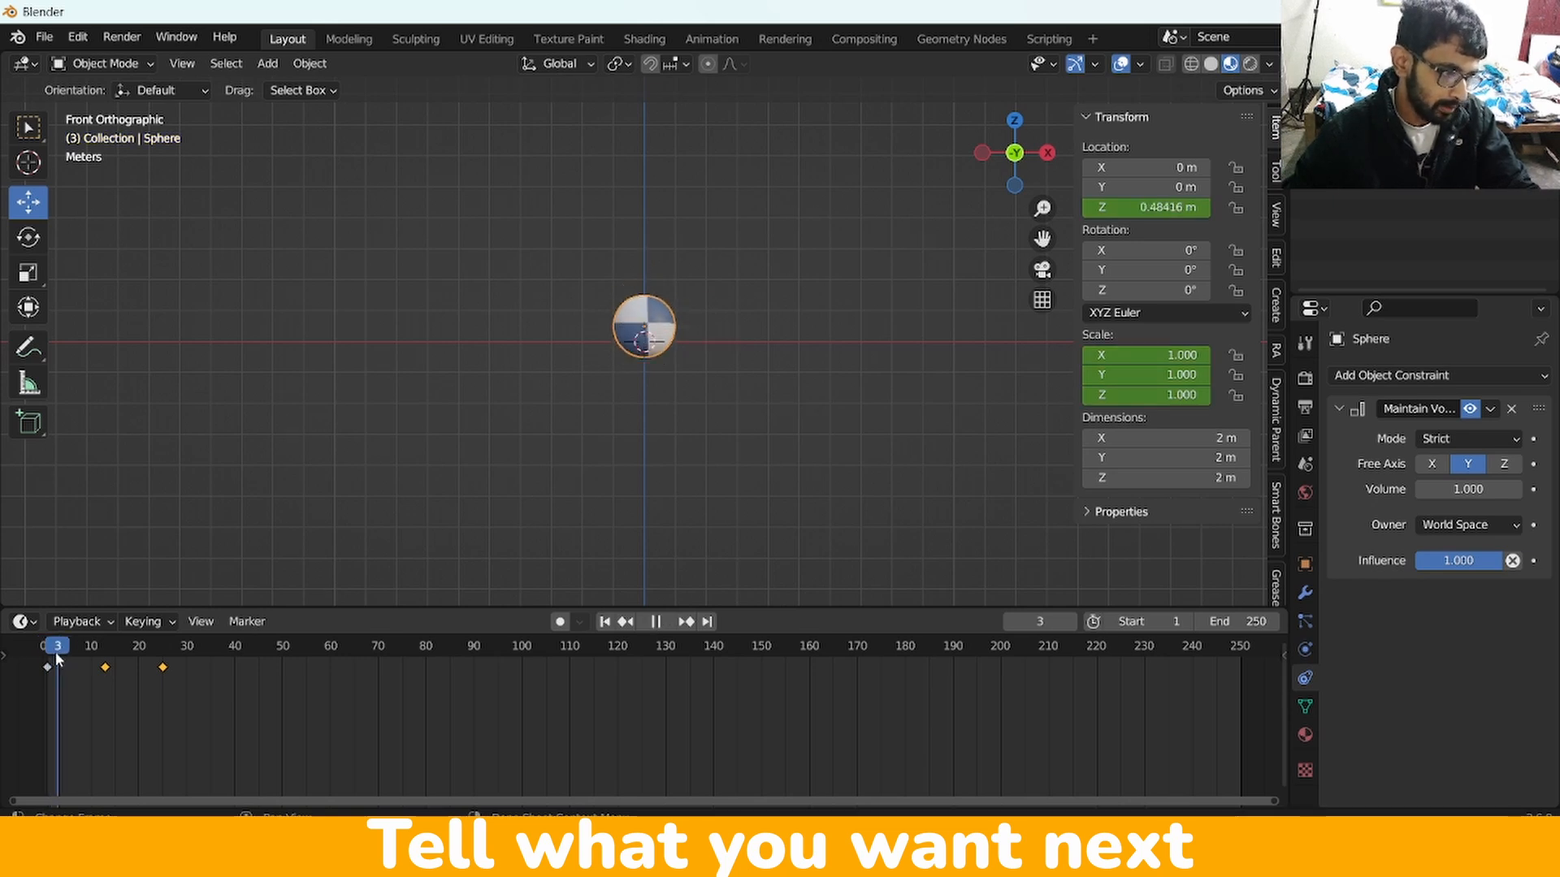
pyautogui.moveTo(56, 659); pyautogui.dragTo(48, 662)
pyautogui.press('space')
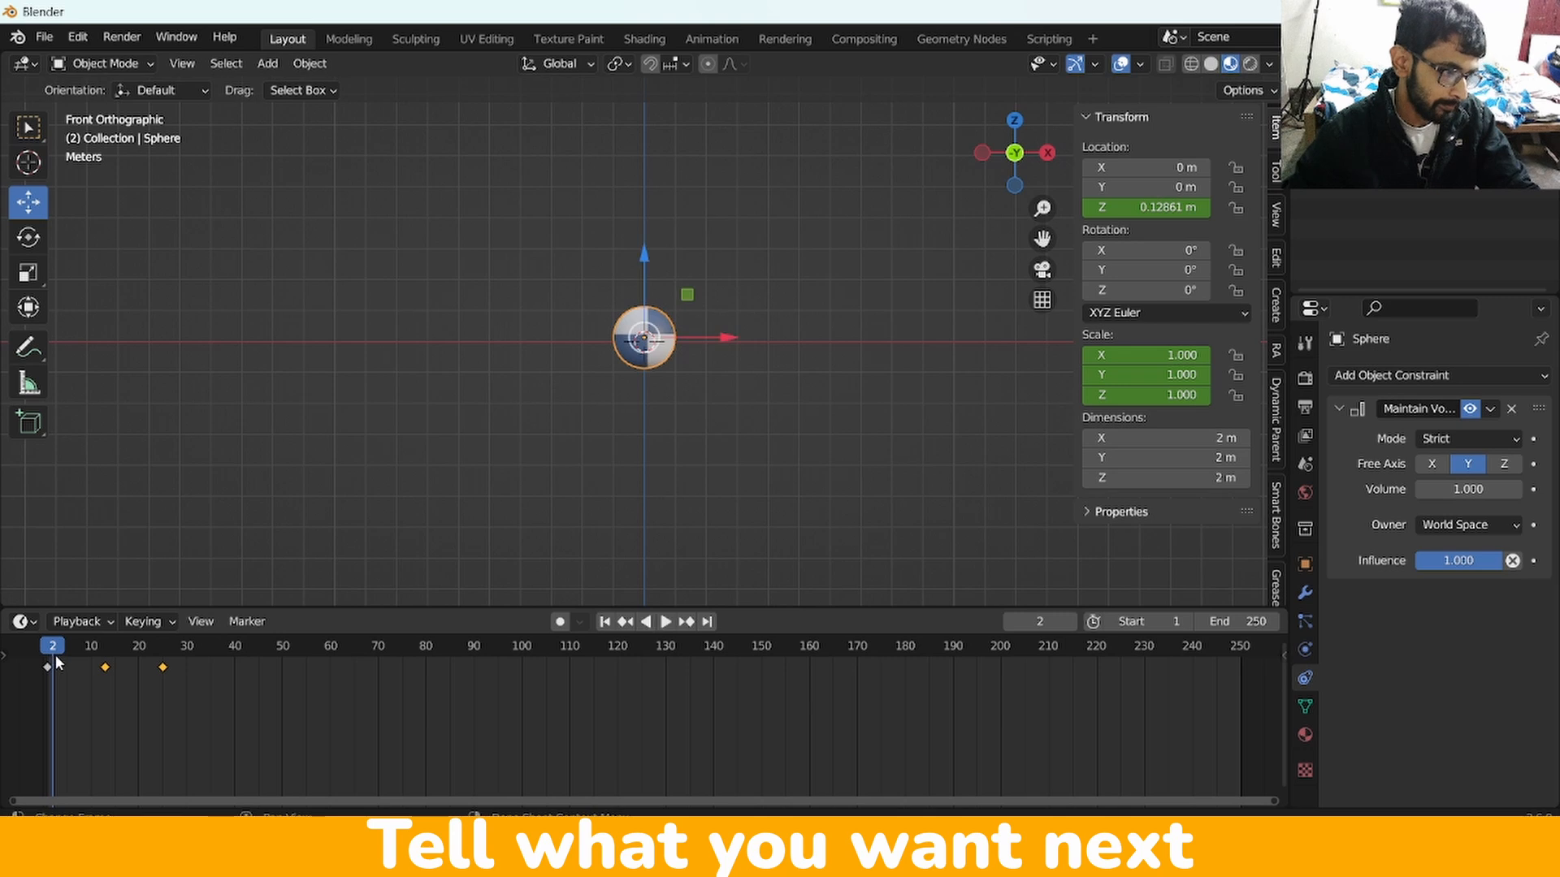
pyautogui.click(53, 651)
pyautogui.moveTo(53, 650); pyautogui.dragTo(58, 650)
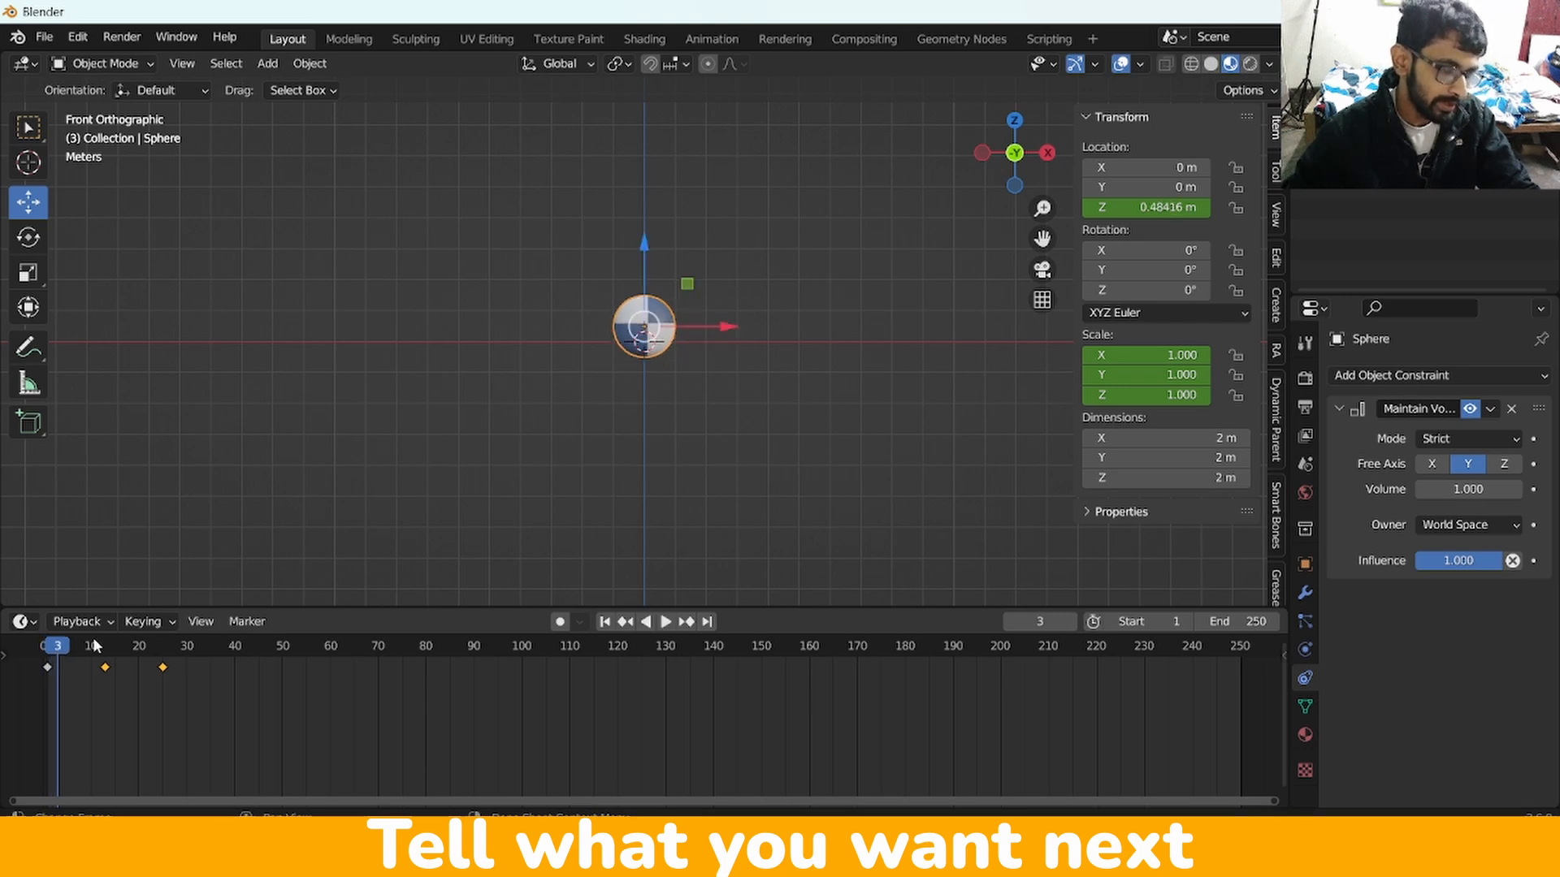
pyautogui.click(51, 669)
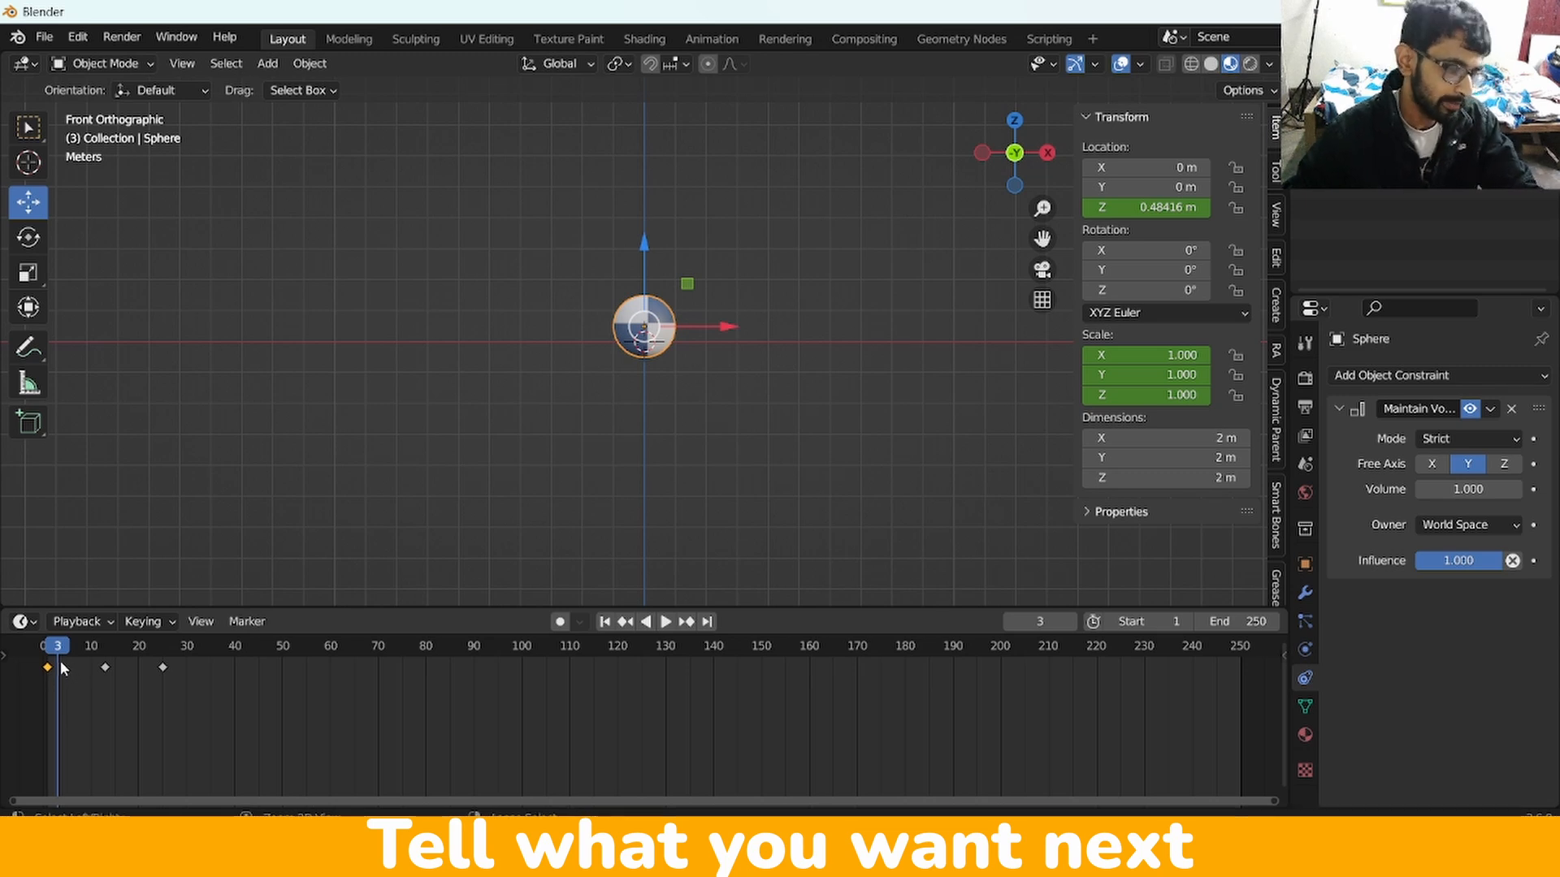
pyautogui.hotkey('ctrl', 'v')
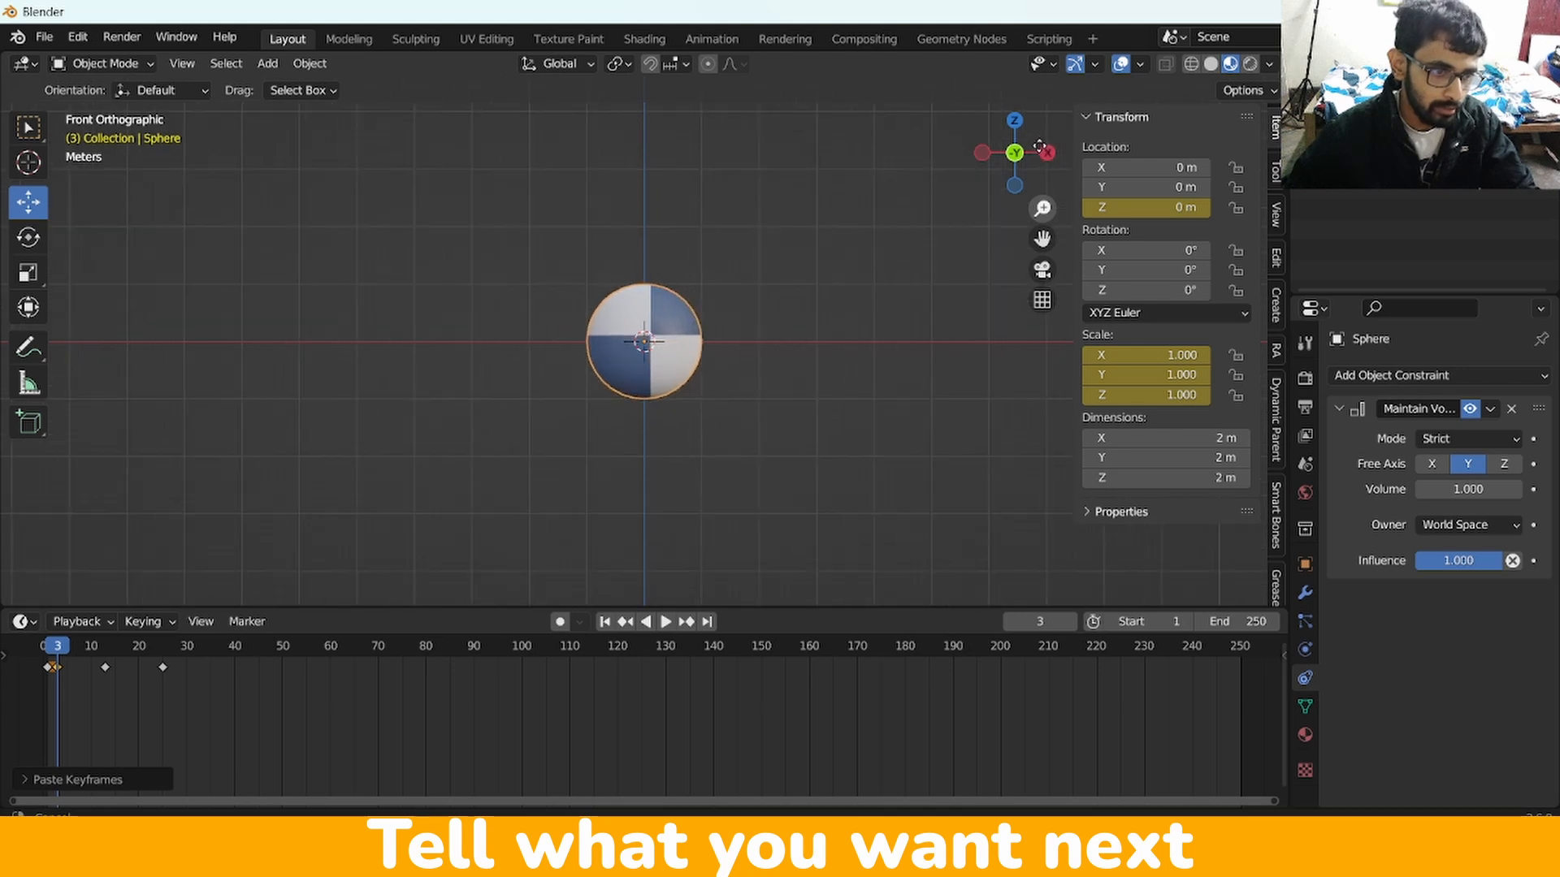
pyautogui.rightClick(1146, 208)
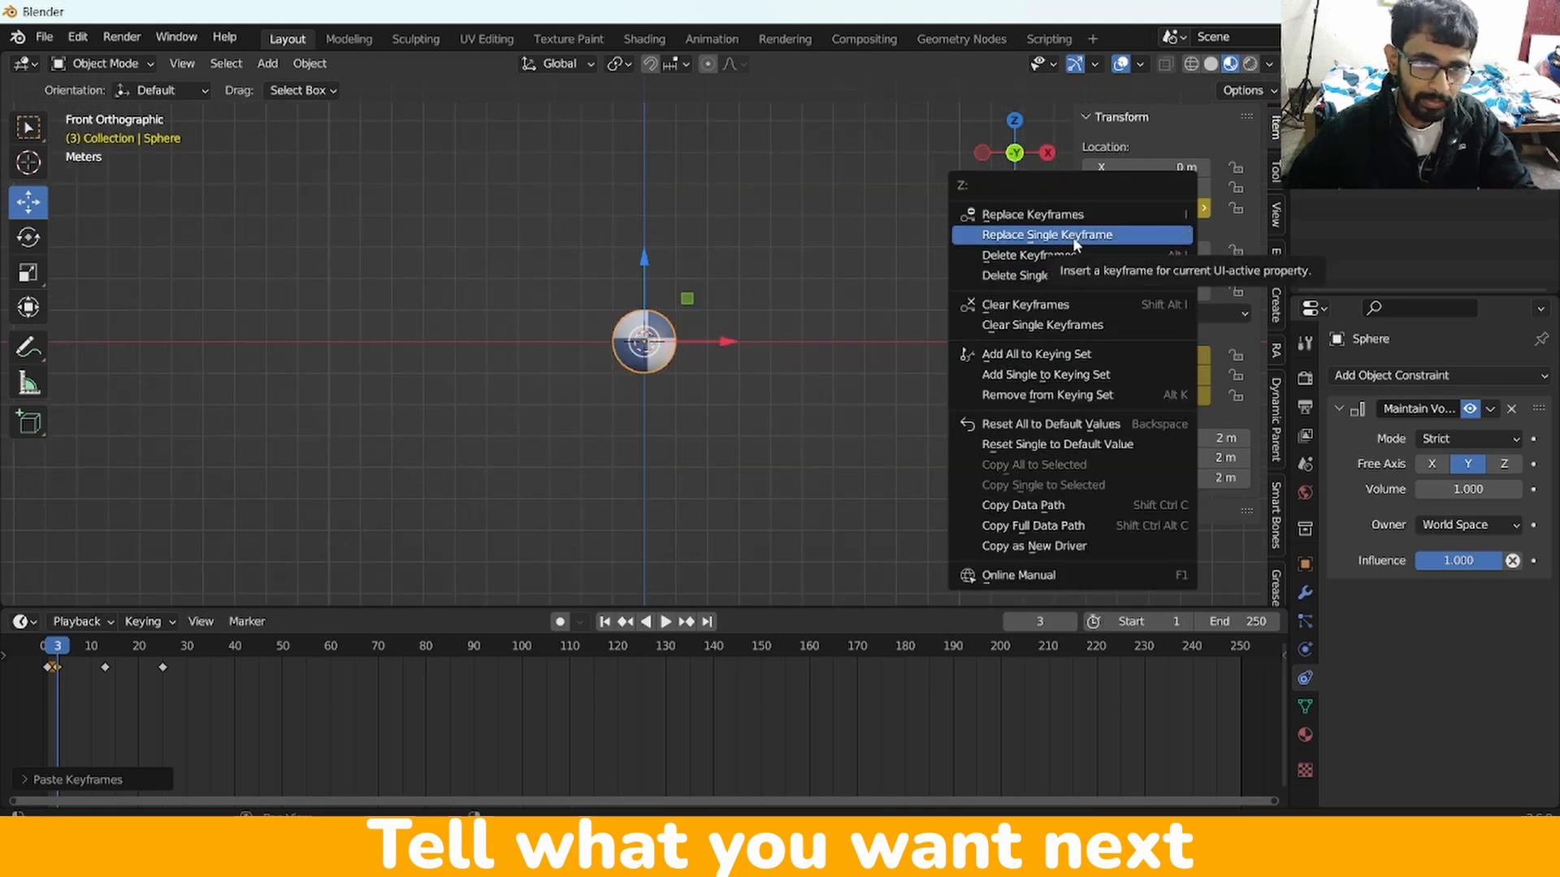
pyautogui.click(1074, 236)
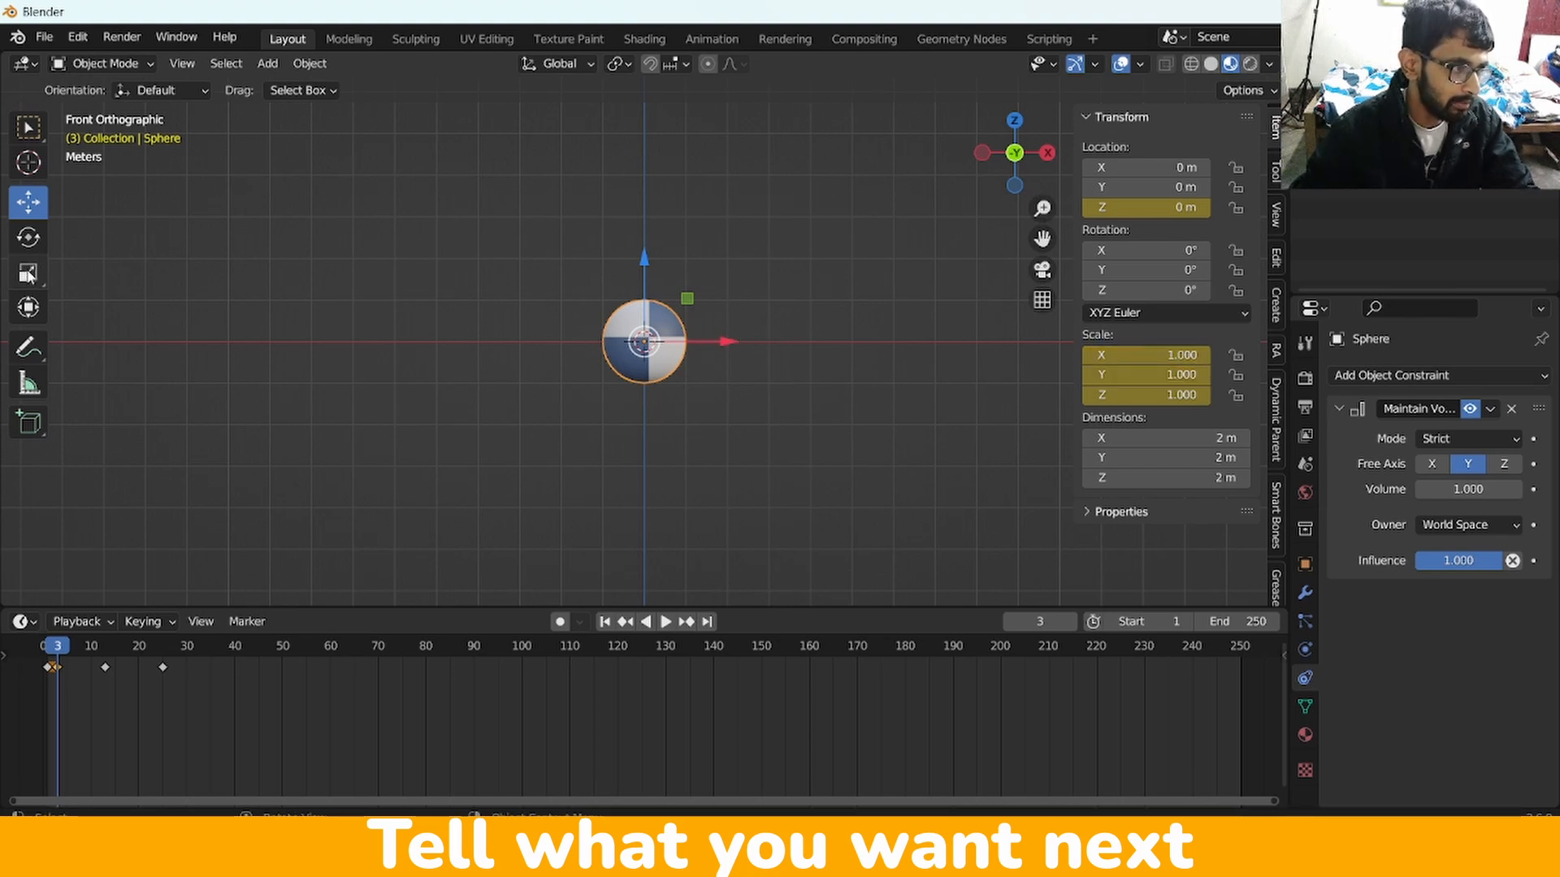
# Stretch the sphere along X to a scale of about 1.52 at frame 3 and replace its single X scale keyframe.
pyautogui.click(30, 272)
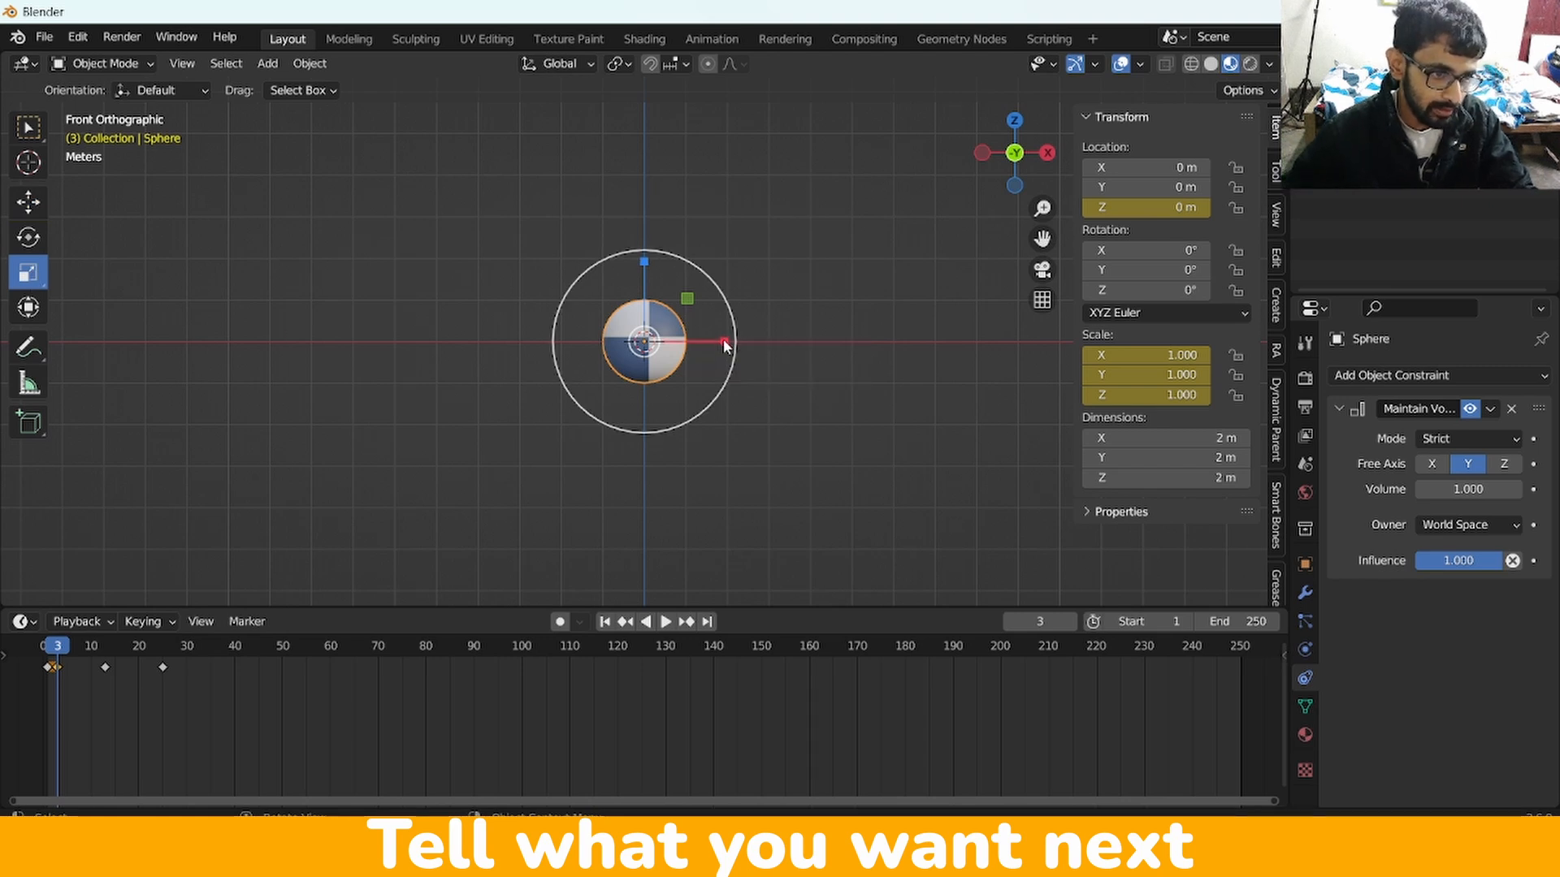
pyautogui.moveTo(720, 341); pyautogui.dragTo(780, 329)
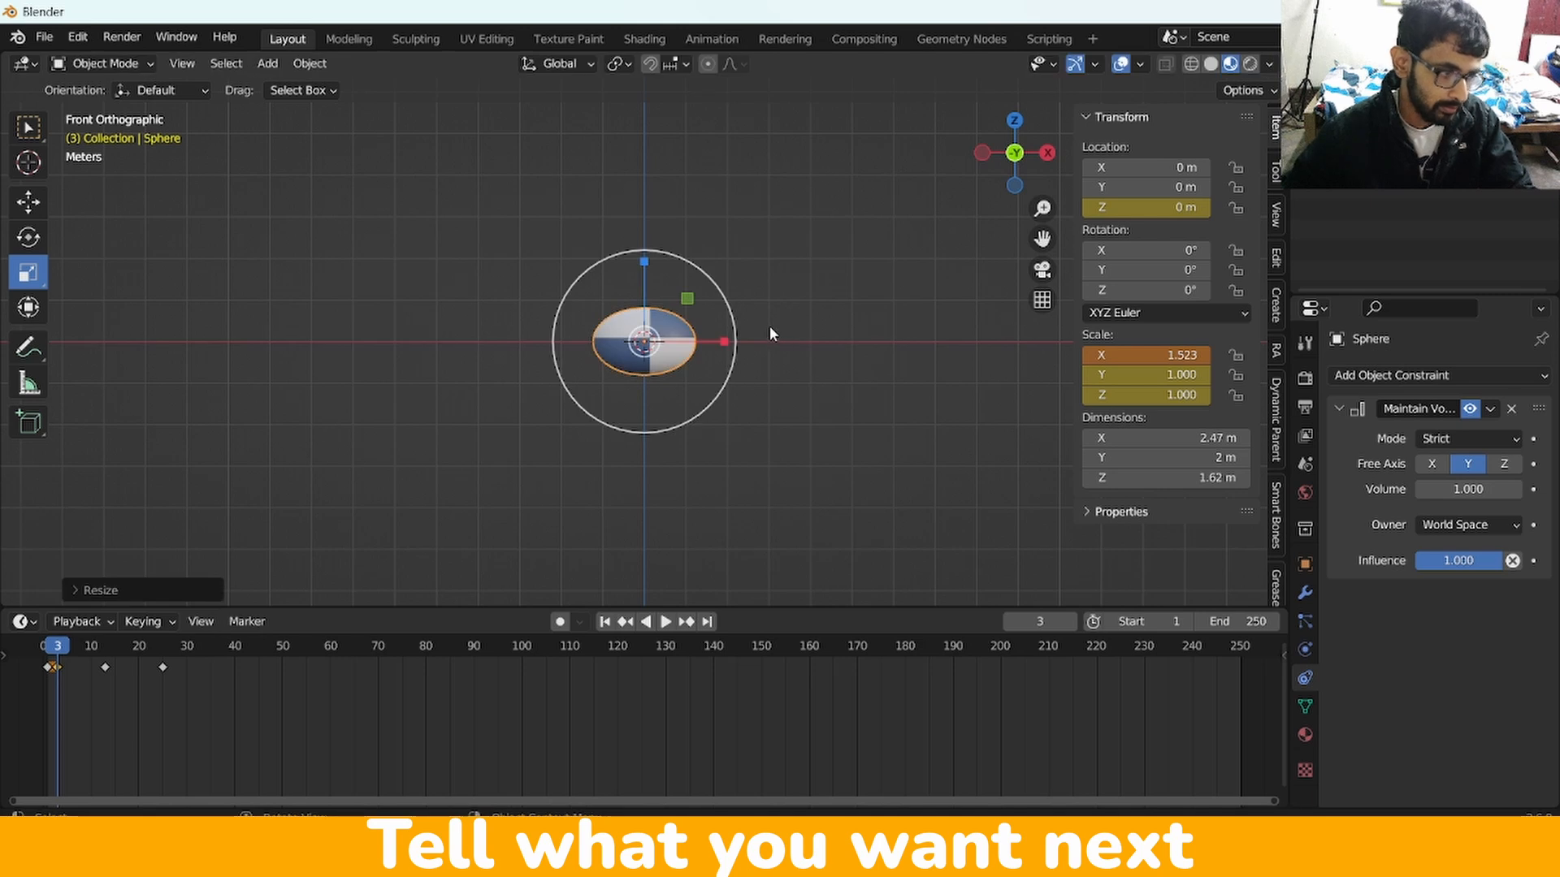
pyautogui.rightClick(1123, 357)
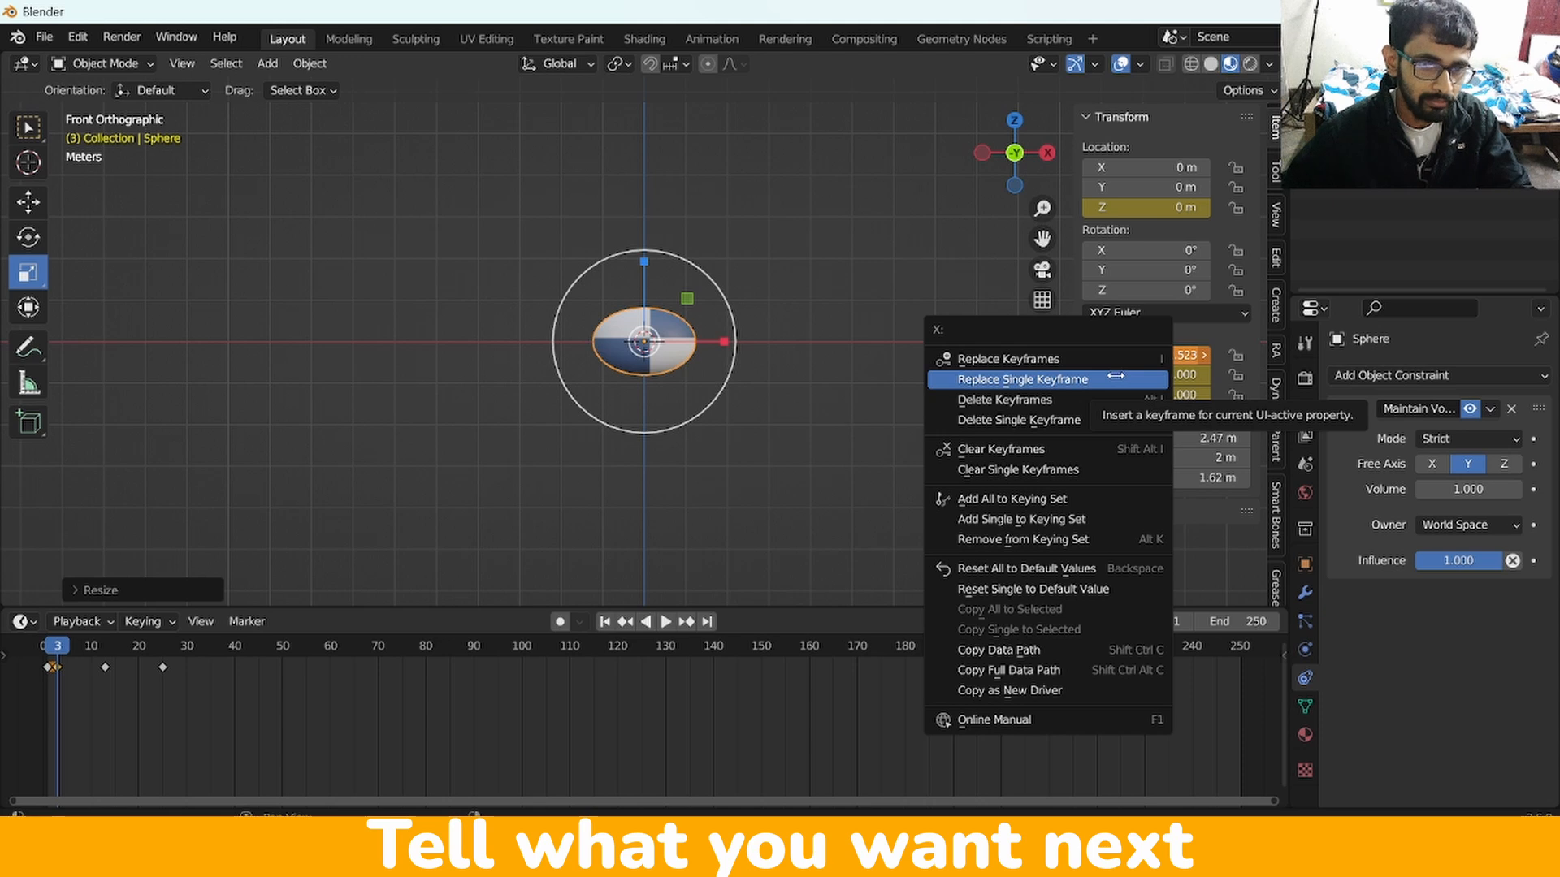
pyautogui.click(1115, 378)
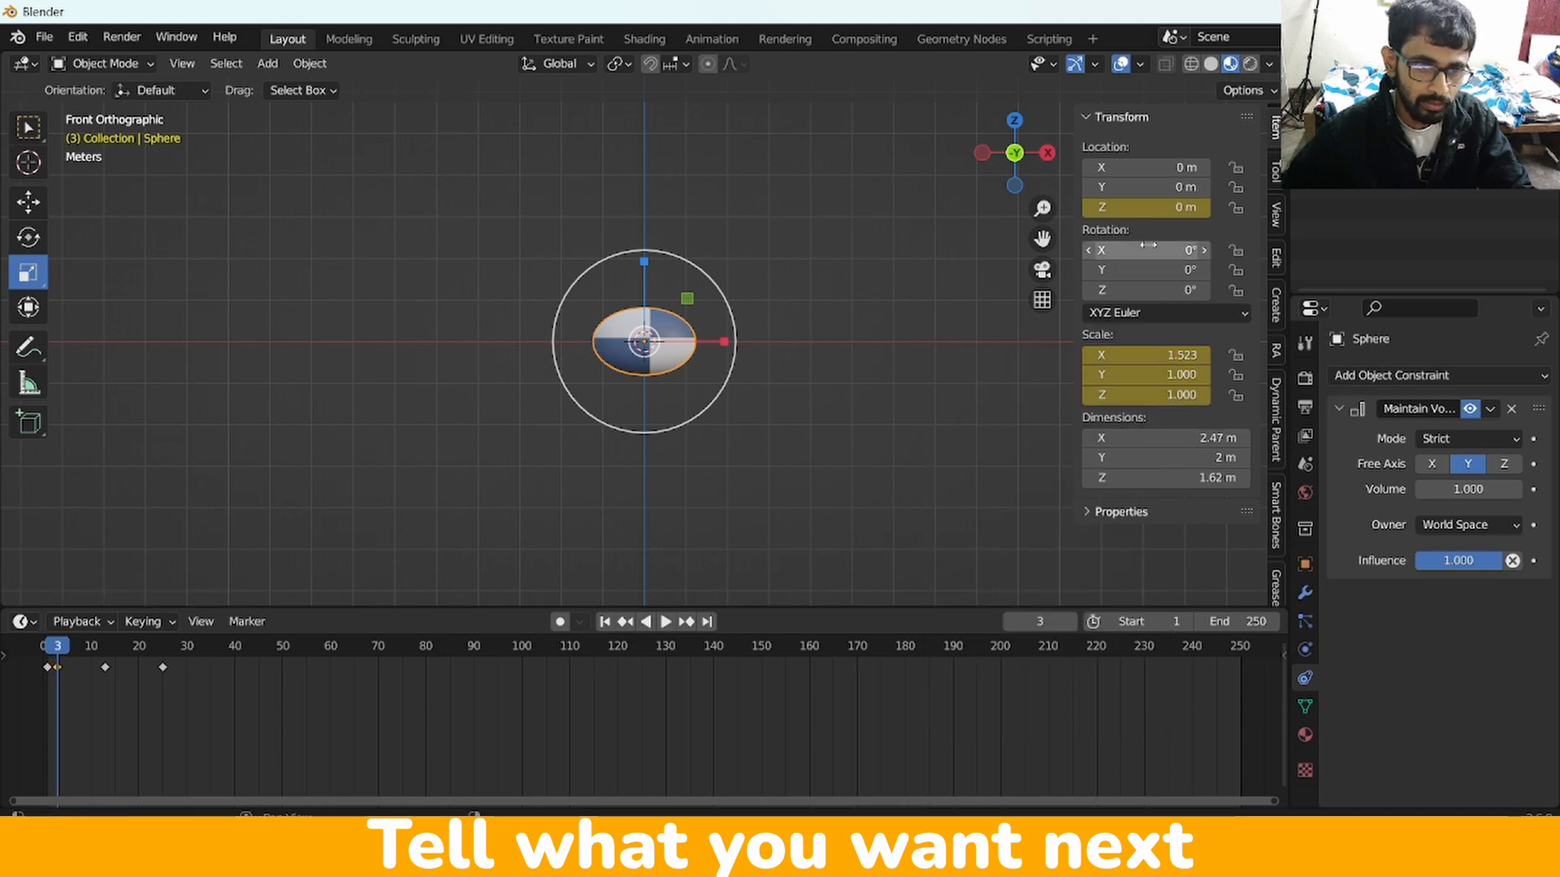
# Paste a copy of the sphere's frame 1 keyframe at frame 7.
pyautogui.moveTo(57, 652); pyautogui.dragTo(78, 650)
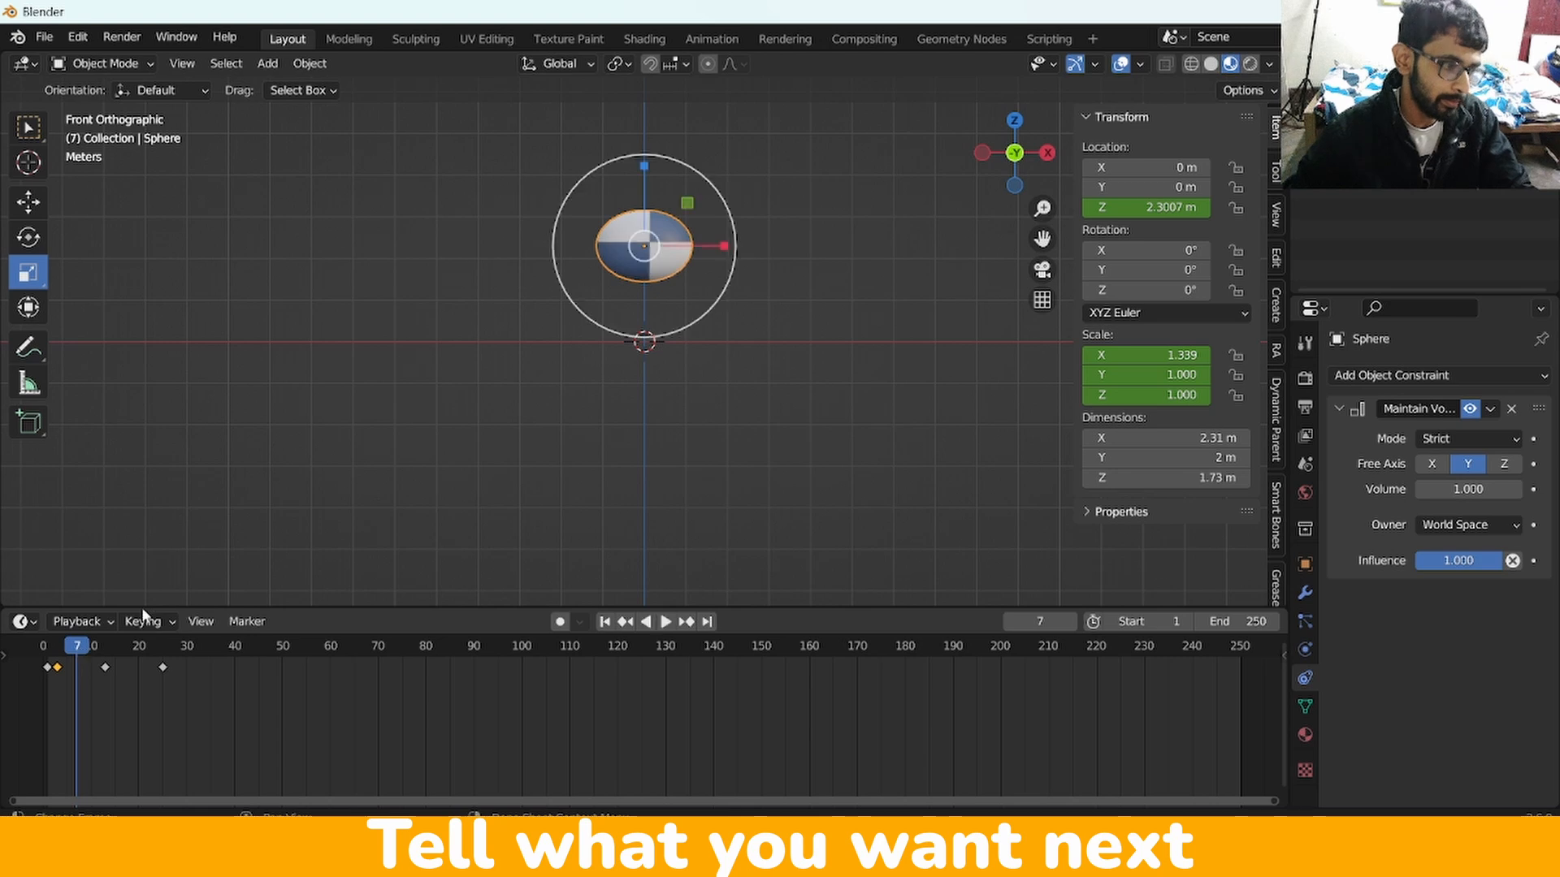
pyautogui.scroll(-3, 566, 302)
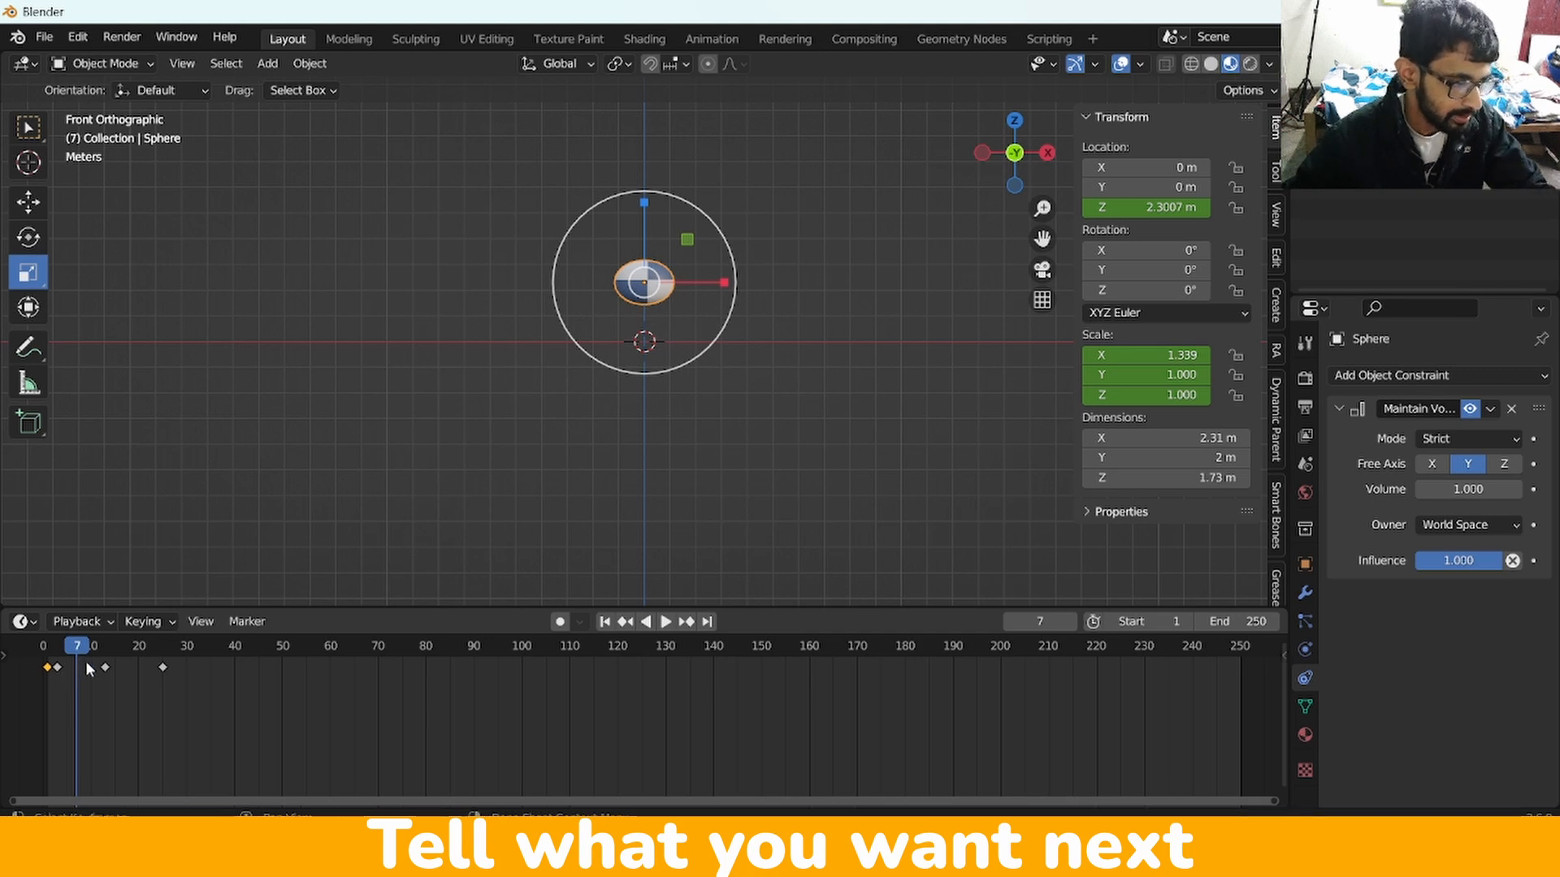
pyautogui.hotkey('ctrl', 'v')
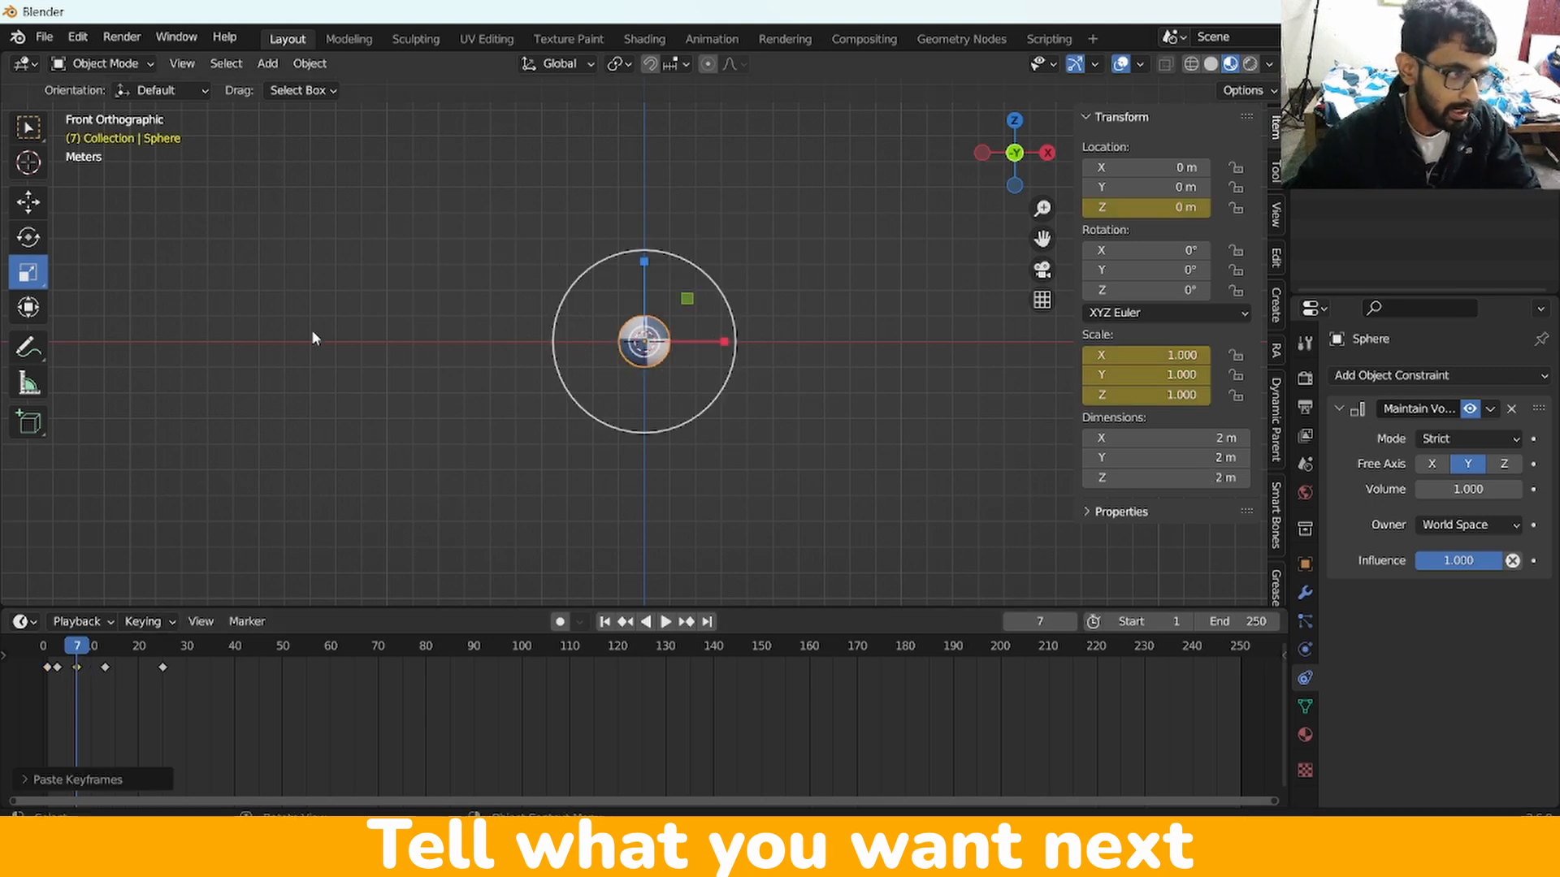
# Raise the sphere to about 3.79 m on Z at frame 7 and stretch its Z scale to about 1.72.
pyautogui.click(28, 202)
pyautogui.moveTo(645, 252); pyautogui.dragTo(637, 104)
pyautogui.hotkey('shift', 'space')
pyautogui.press('s')
# Replace the sphere's single Z location keyframe and its keyframes on all scale axes at frame 7.
pyautogui.rightClick(1124, 210)
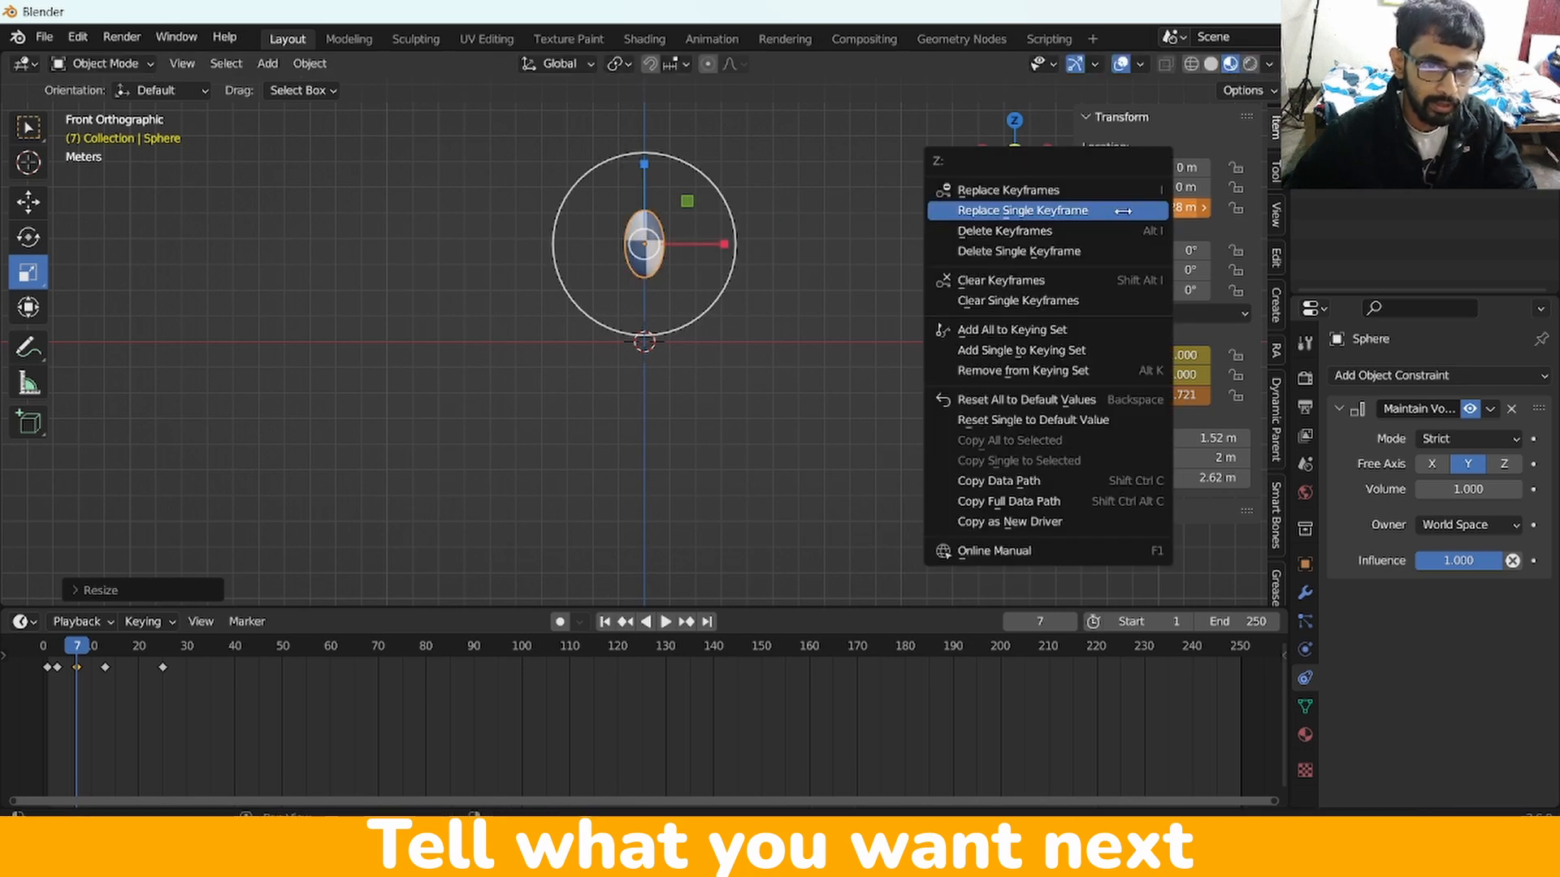
pyautogui.click(1123, 211)
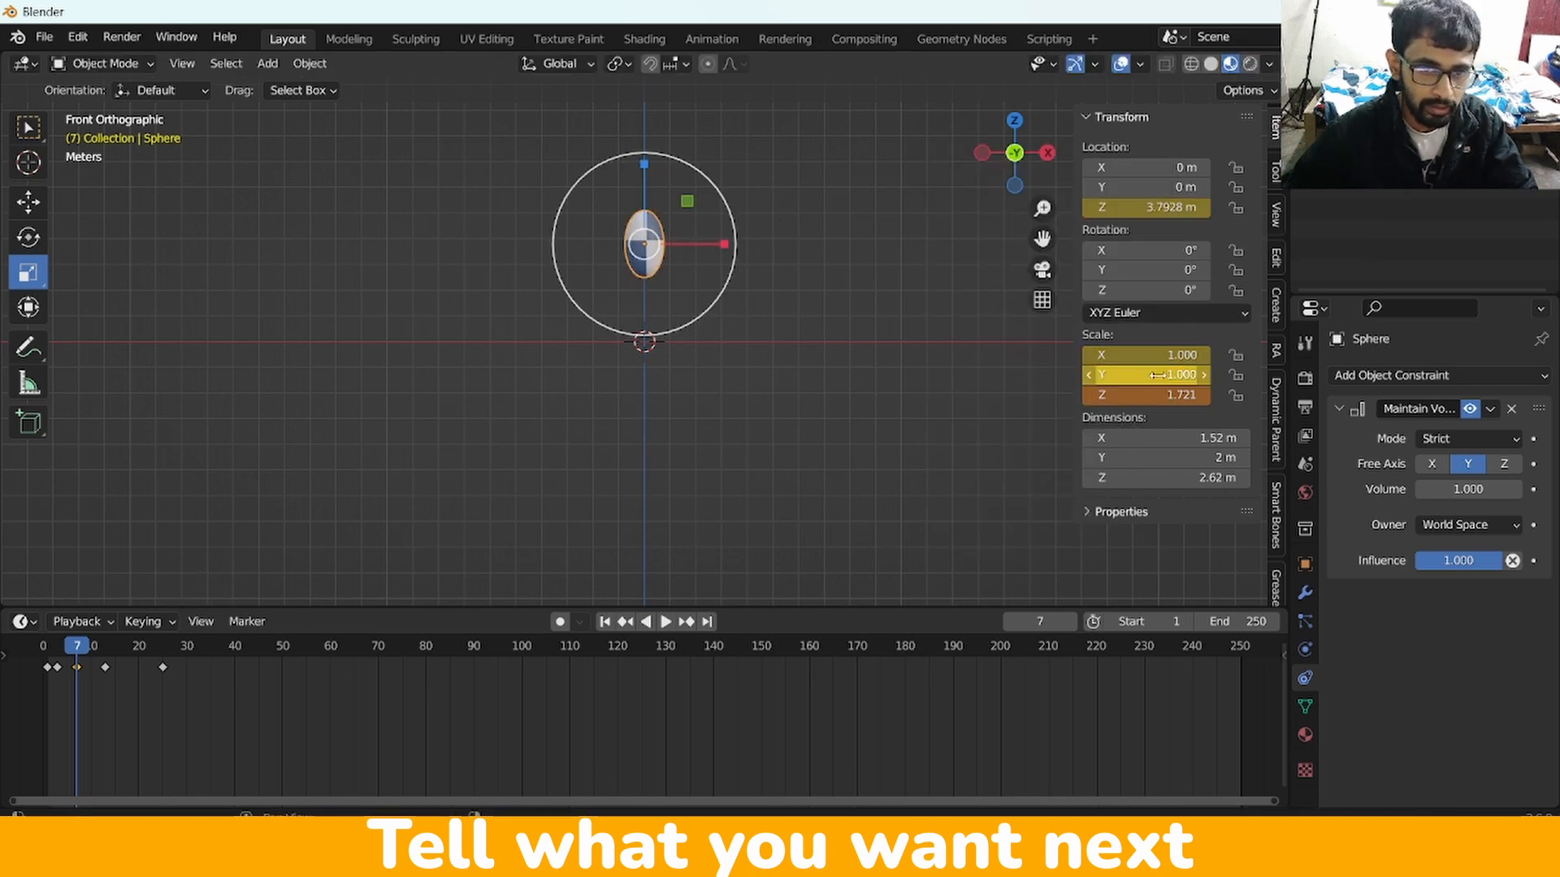
pyautogui.press('i')
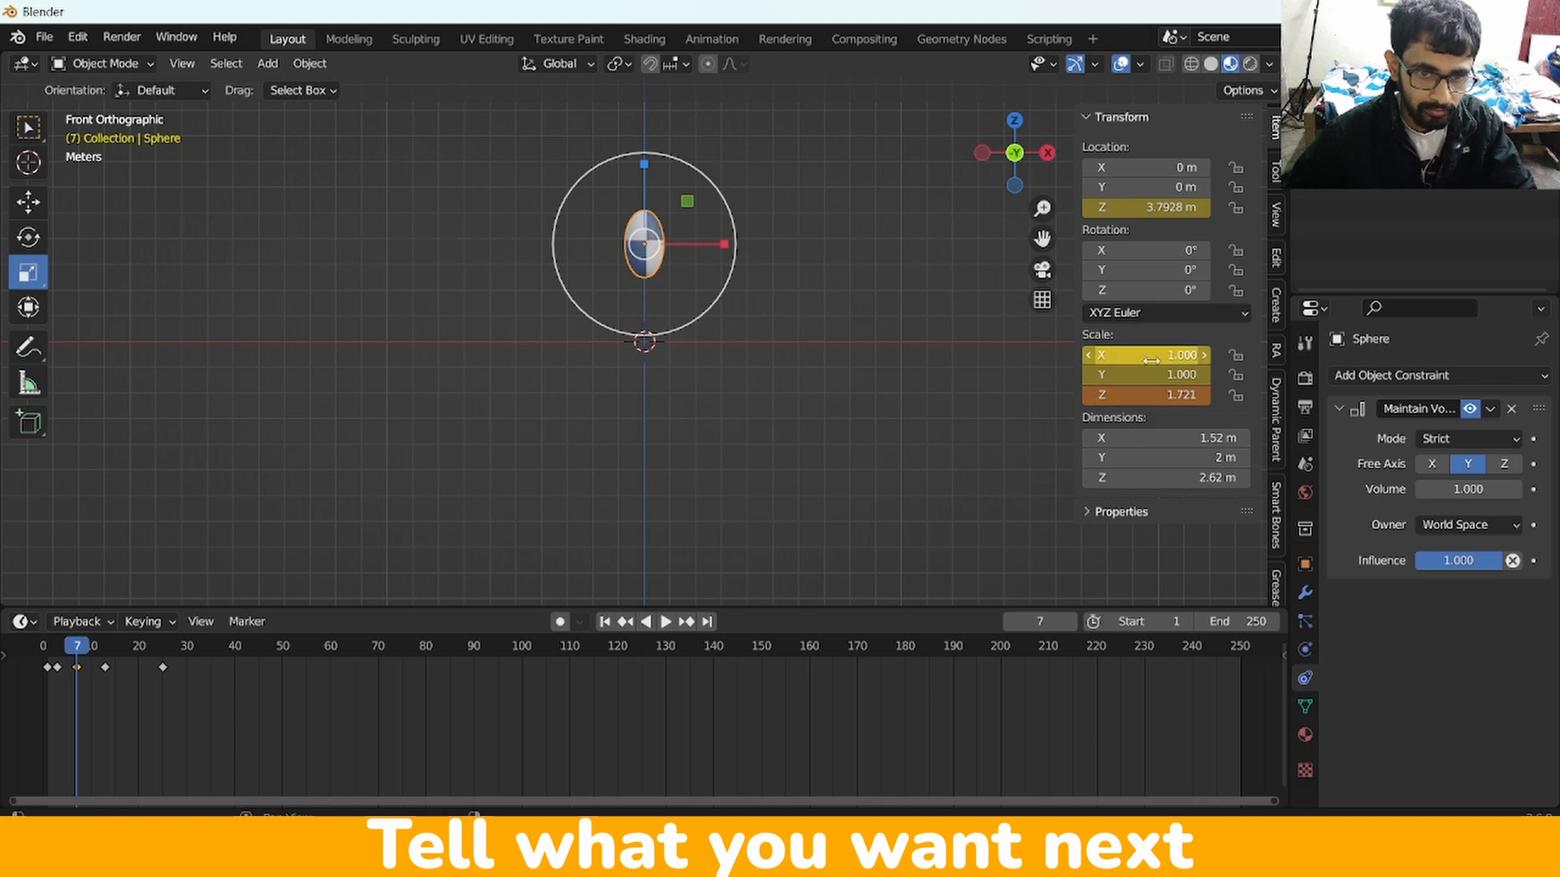
pyautogui.rightClick(1151, 367)
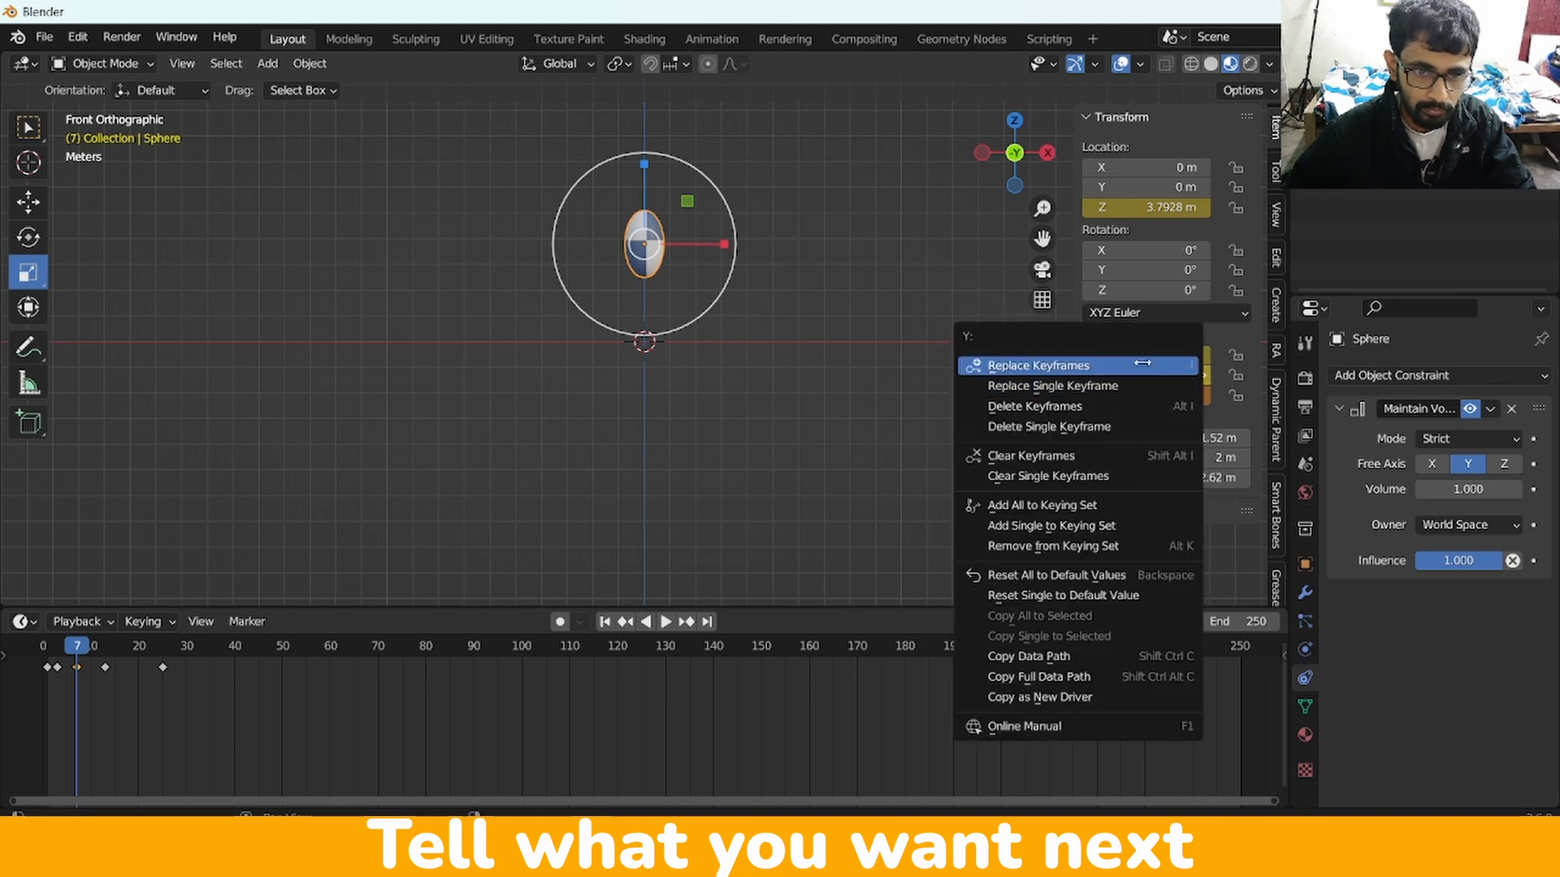
pyautogui.click(1151, 364)
# Copy the sphere's frame 13 keyframe and paste it at frame 15.
pyautogui.moveTo(77, 647)
pyautogui.mouseDown()
pyautogui.moveTo(53, 654)
pyautogui.moveTo(105, 647)
pyautogui.mouseUp()
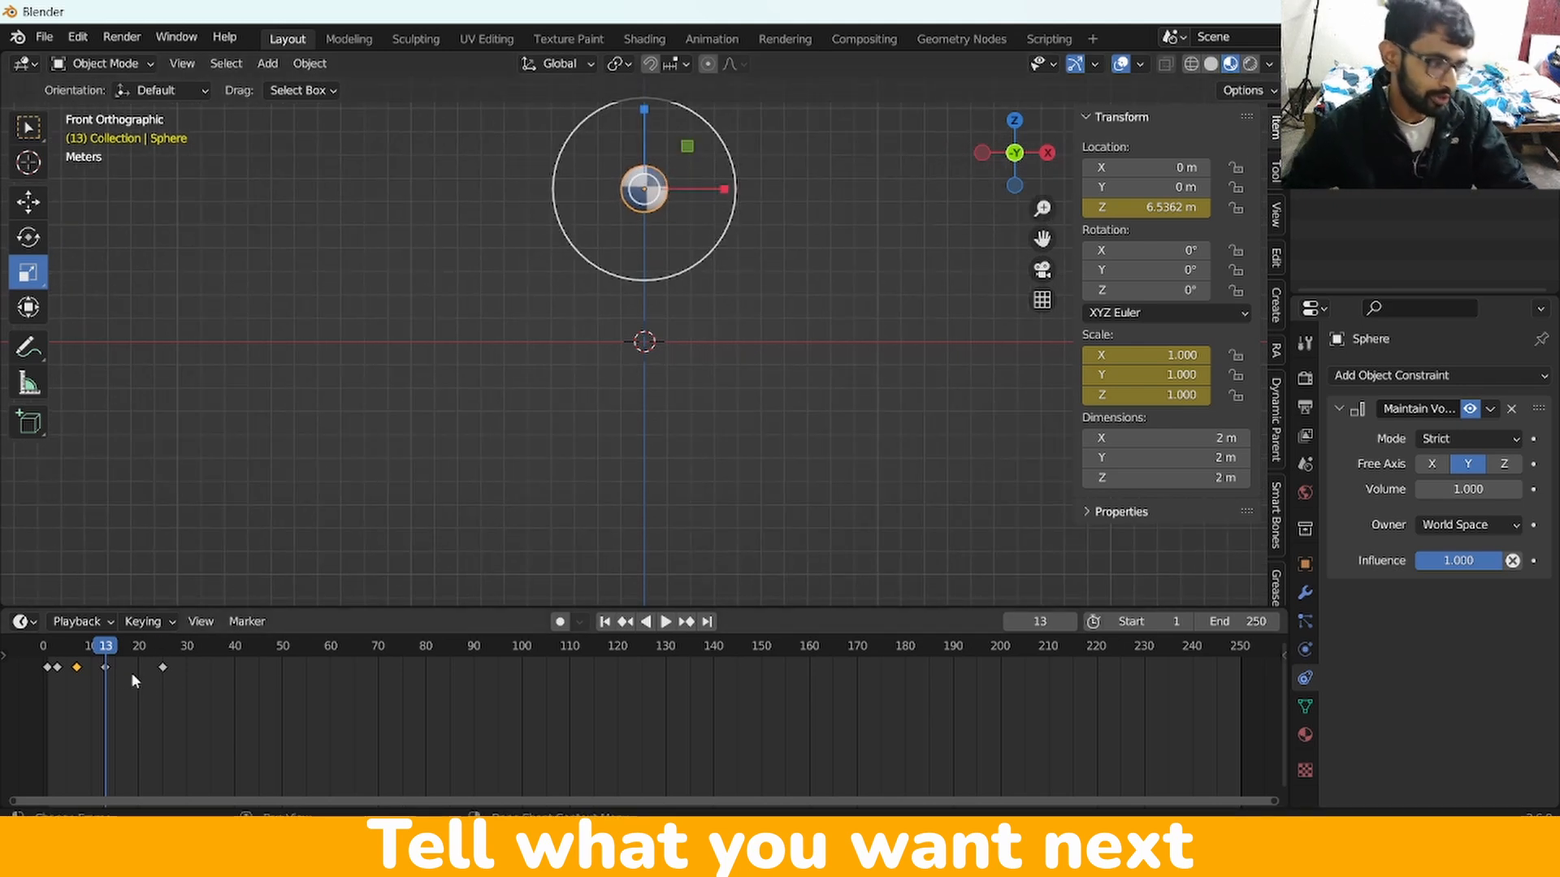
pyautogui.click(106, 668)
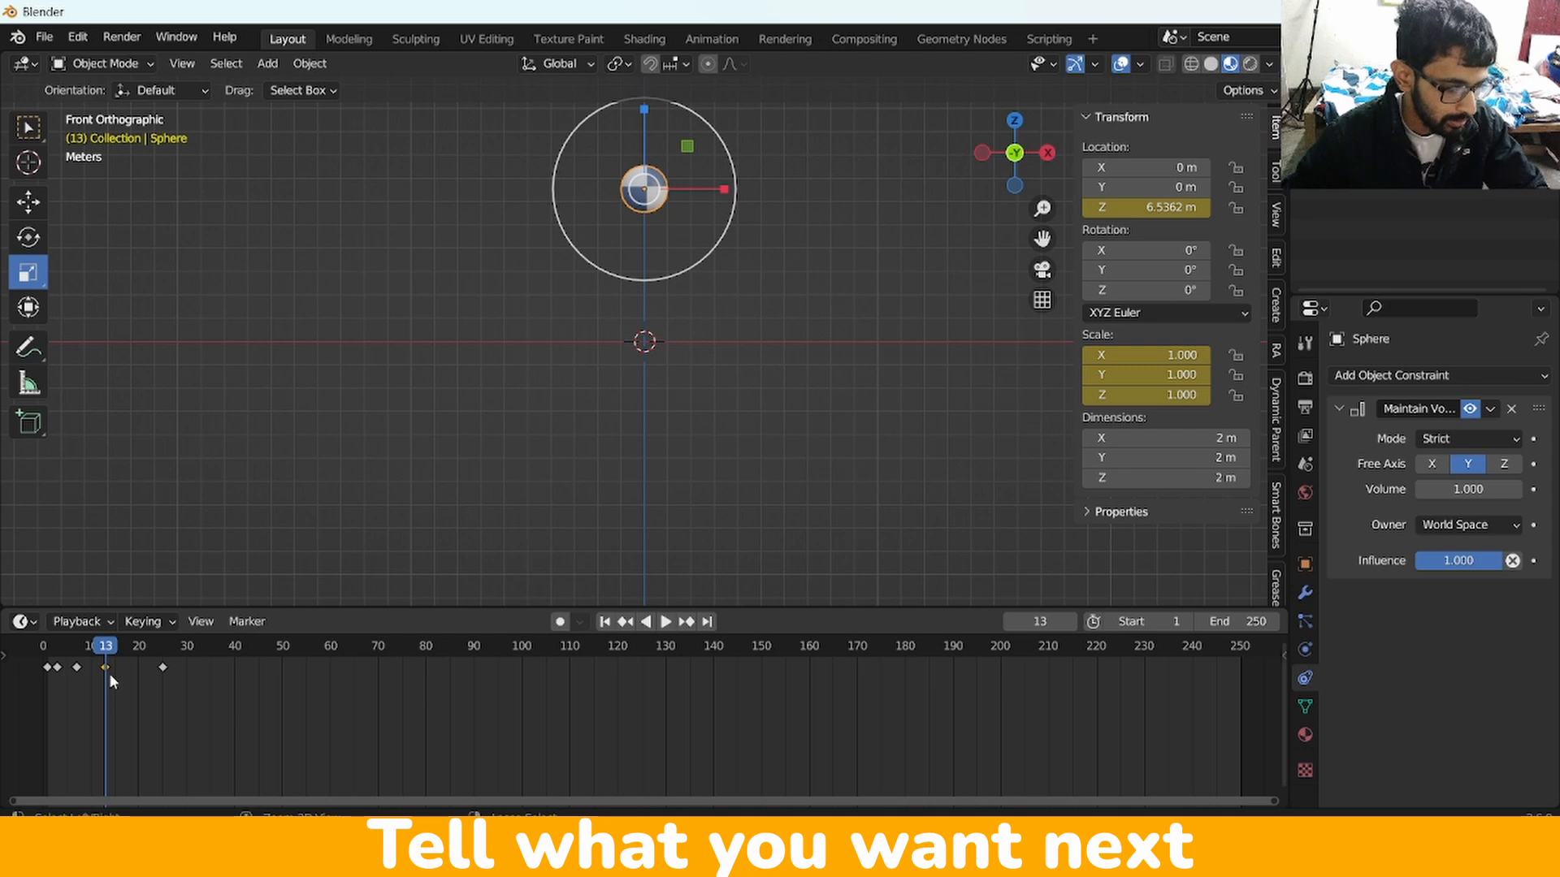
pyautogui.press('space')
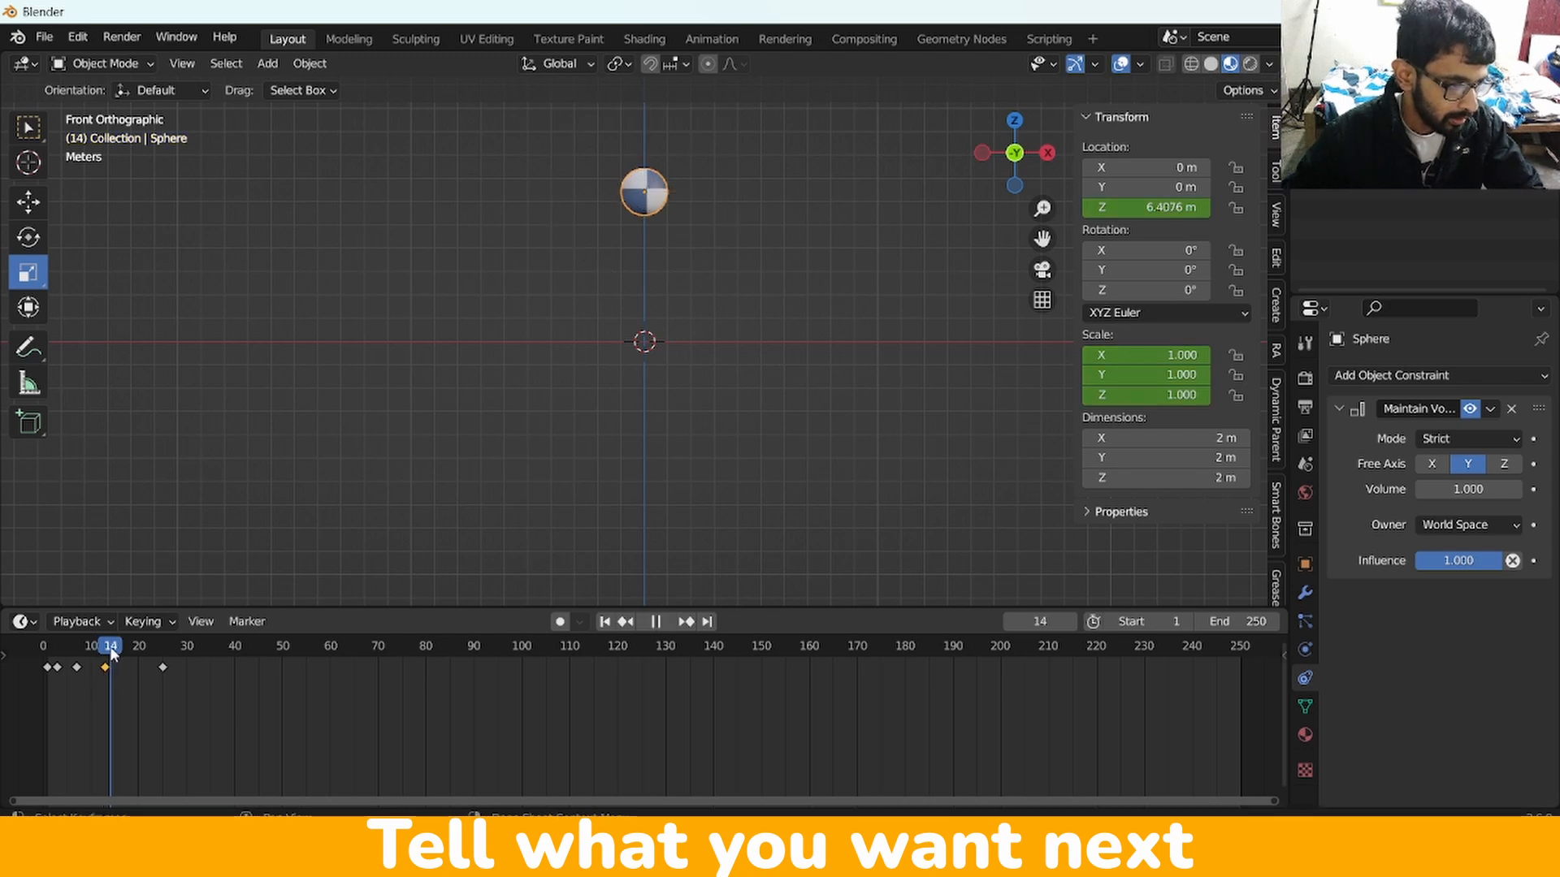
pyautogui.moveTo(111, 648); pyautogui.dragTo(116, 656)
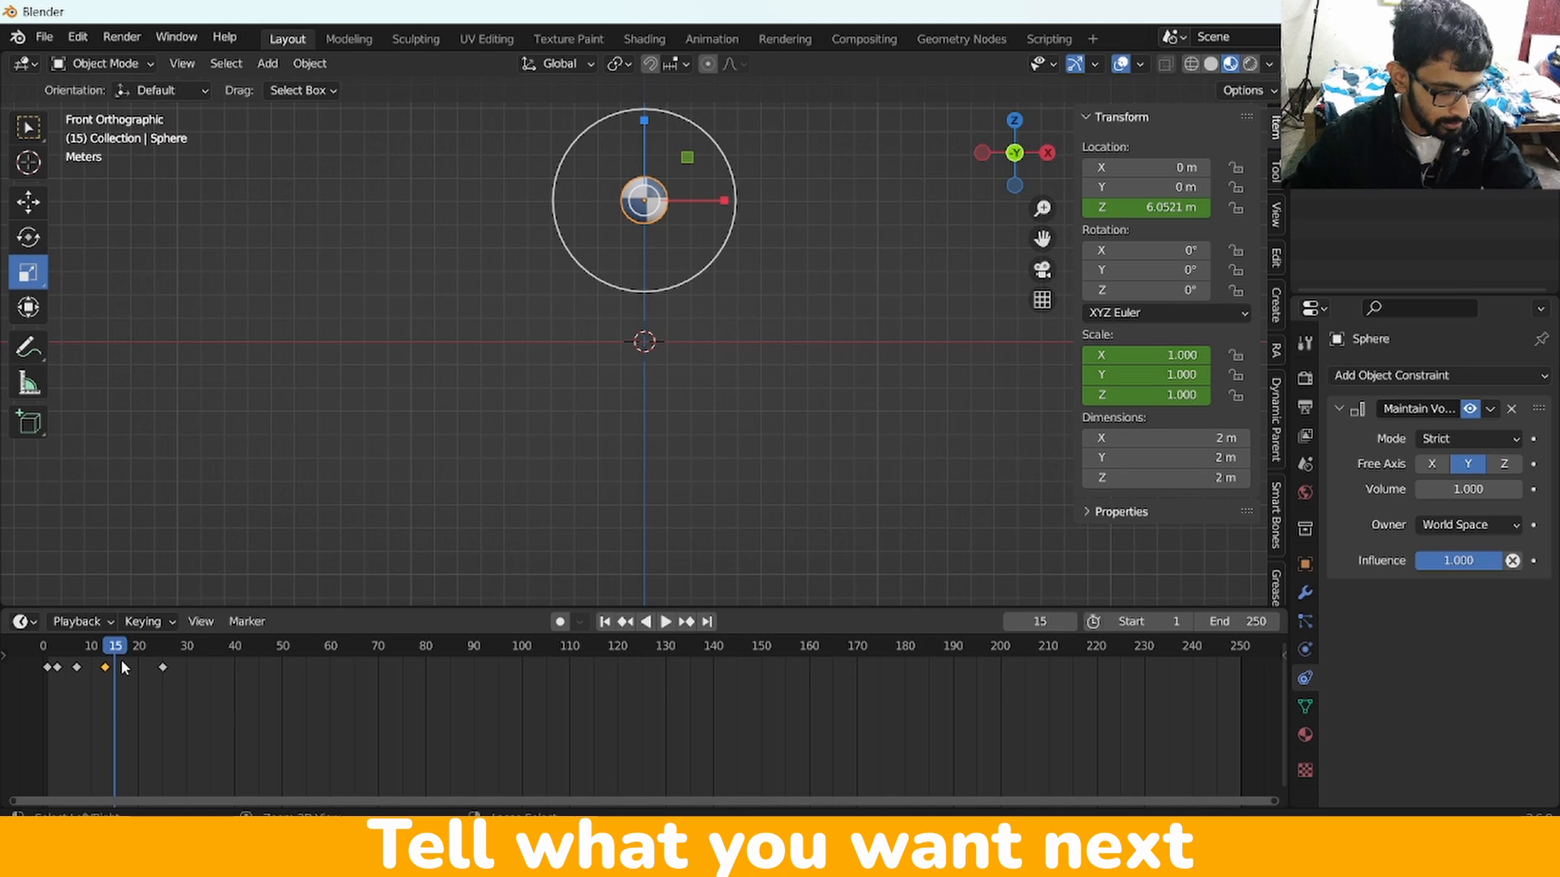
pyautogui.hotkey('ctrl', 'v')
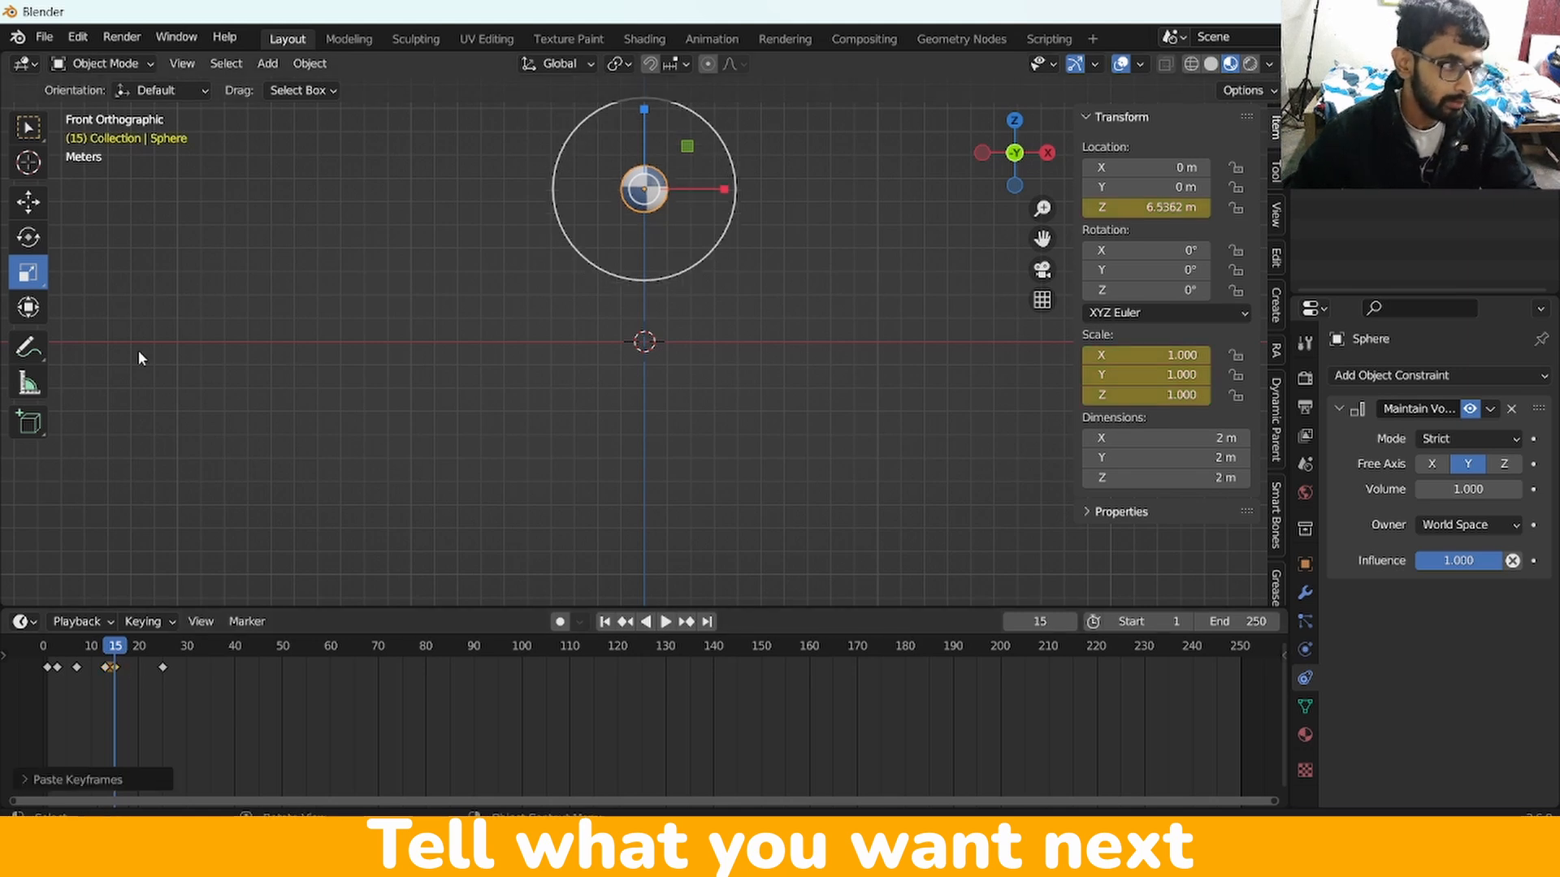
# Raise the sphere slightly along Z to about 6.68 m at frame 15.
pyautogui.click(28, 203)
pyautogui.moveTo(645, 109); pyautogui.dragTo(645, 105)
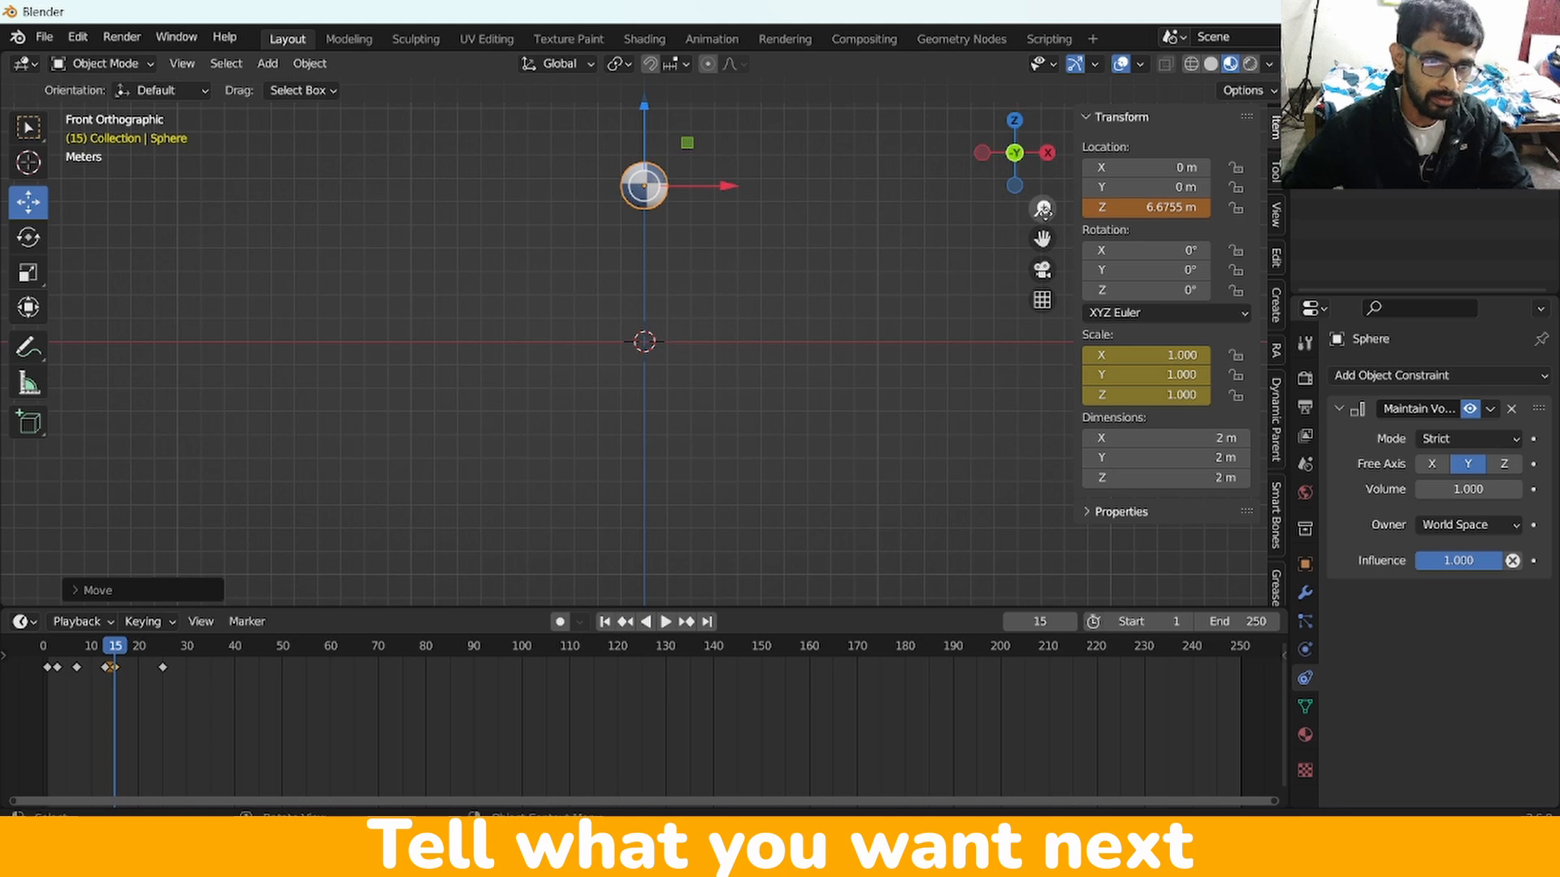
pyautogui.moveTo(1043, 210); pyautogui.dragTo(1021, 238)
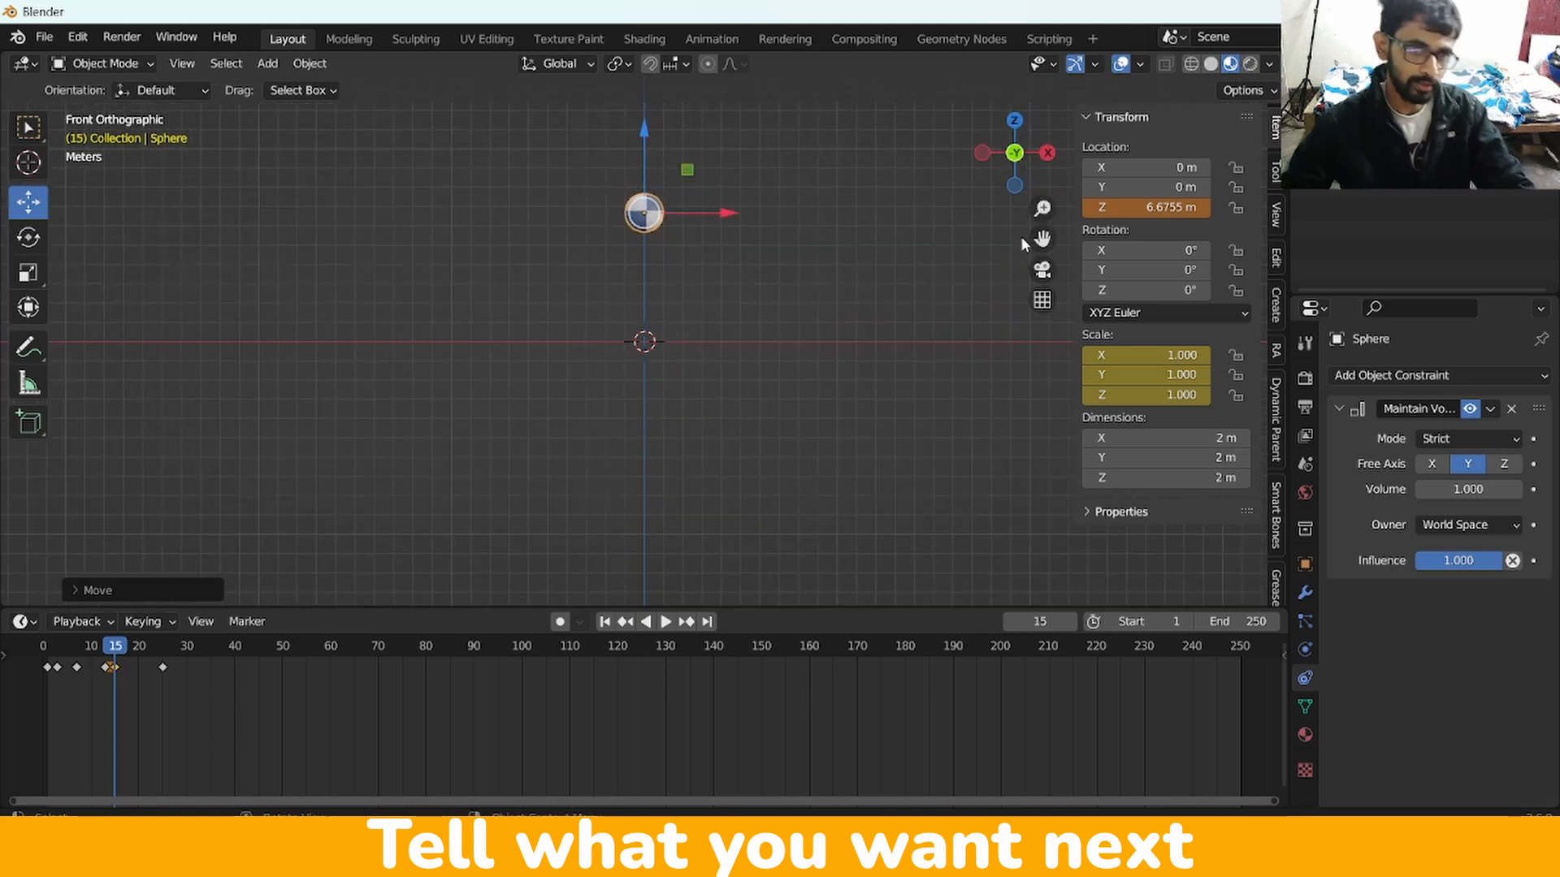